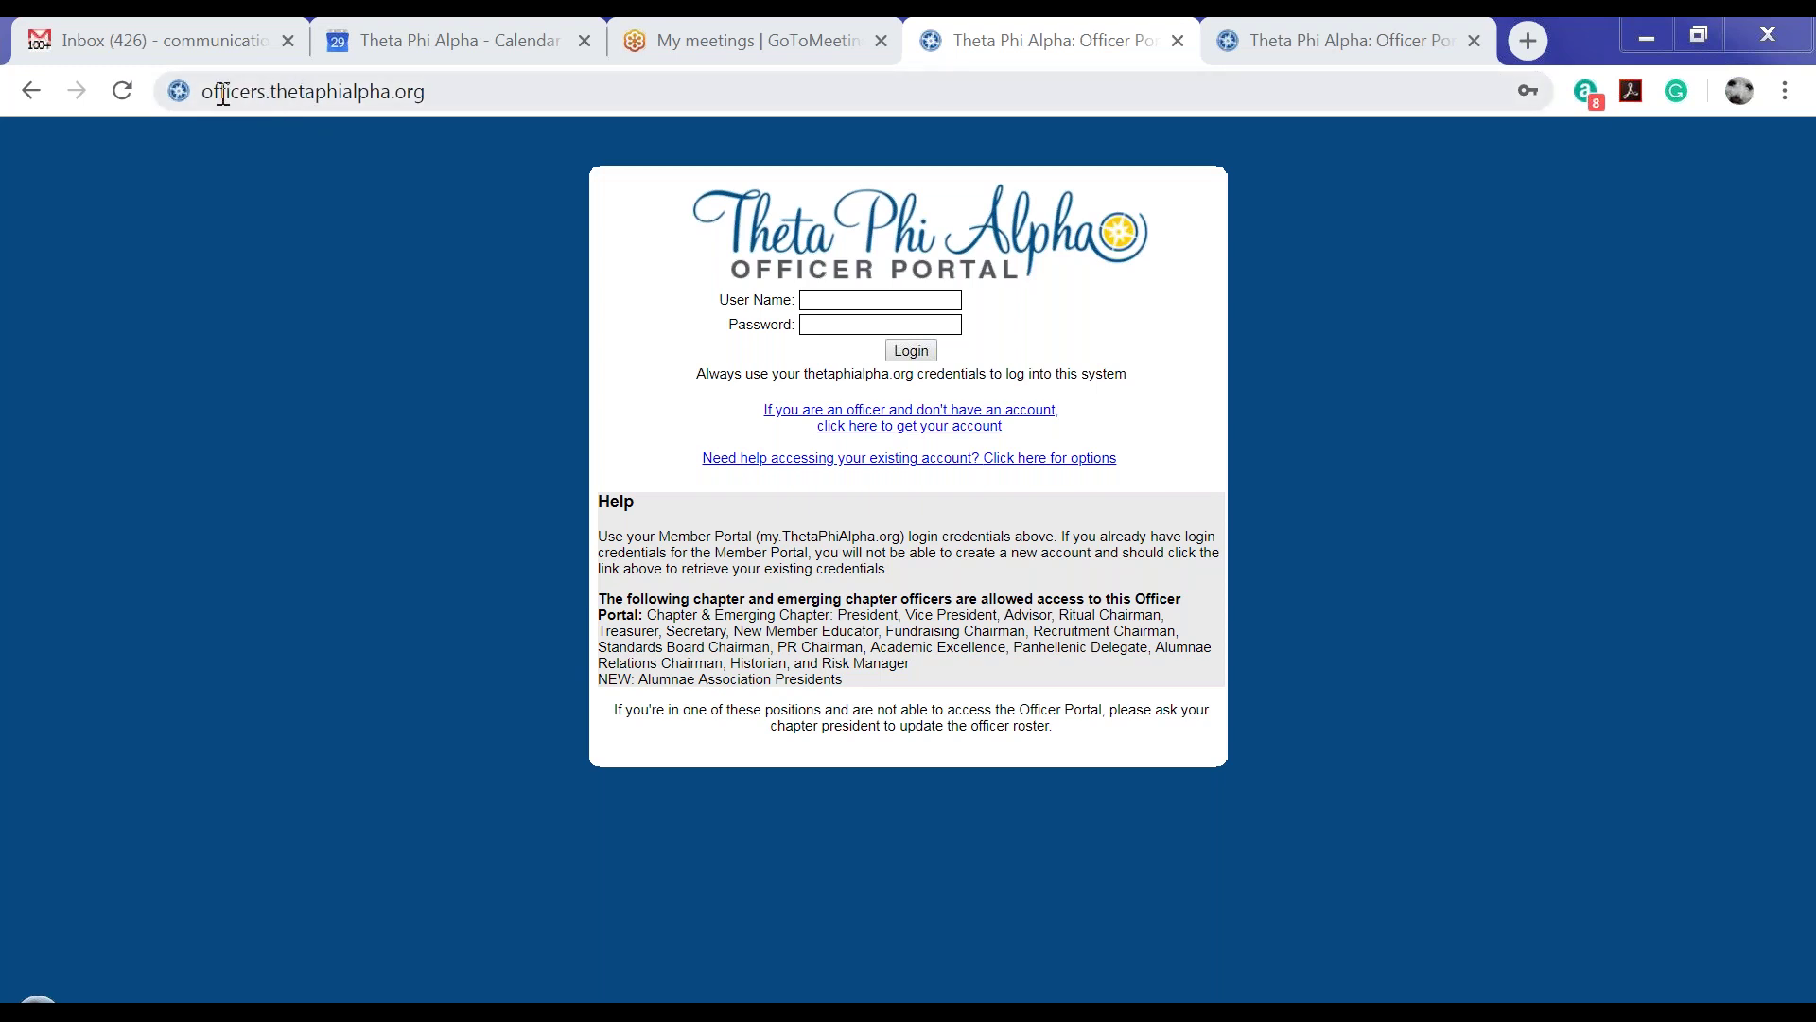
Highlight the portal's web address and the offices allowed access, including Alumnae Association Presidents
left_click_drag(204, 91, 432, 74)
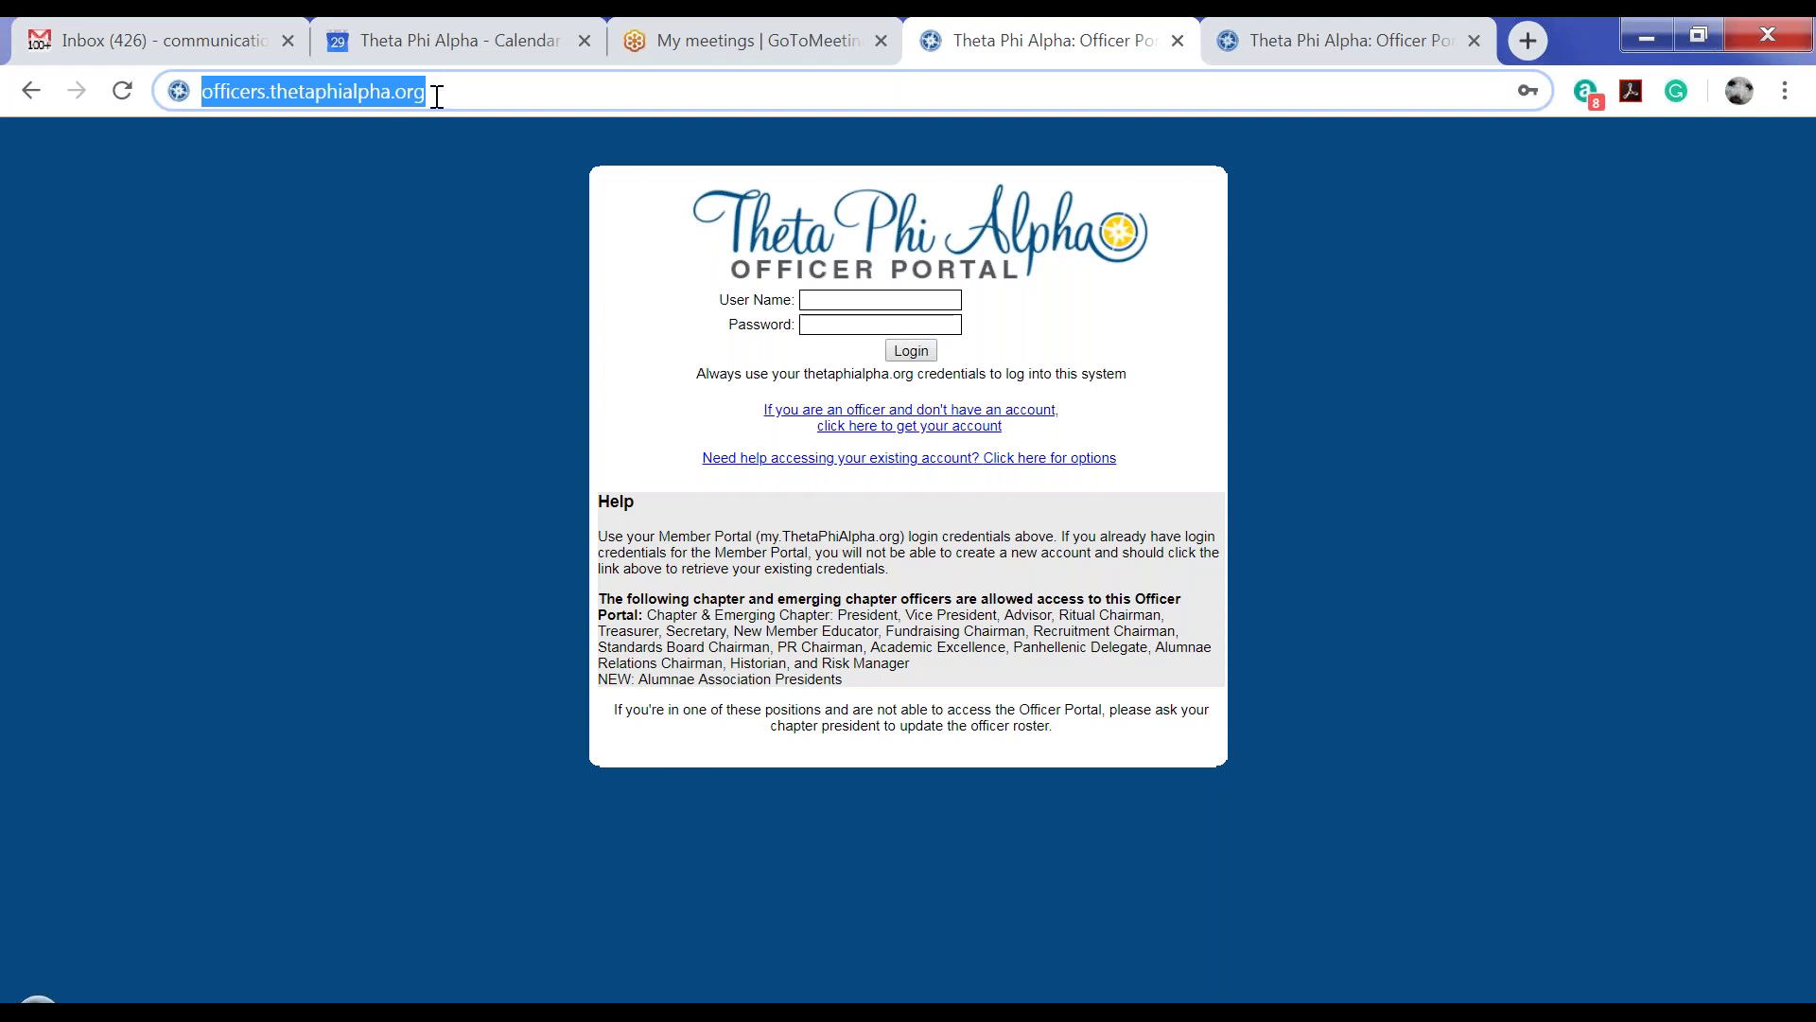
left_click(479, 368)
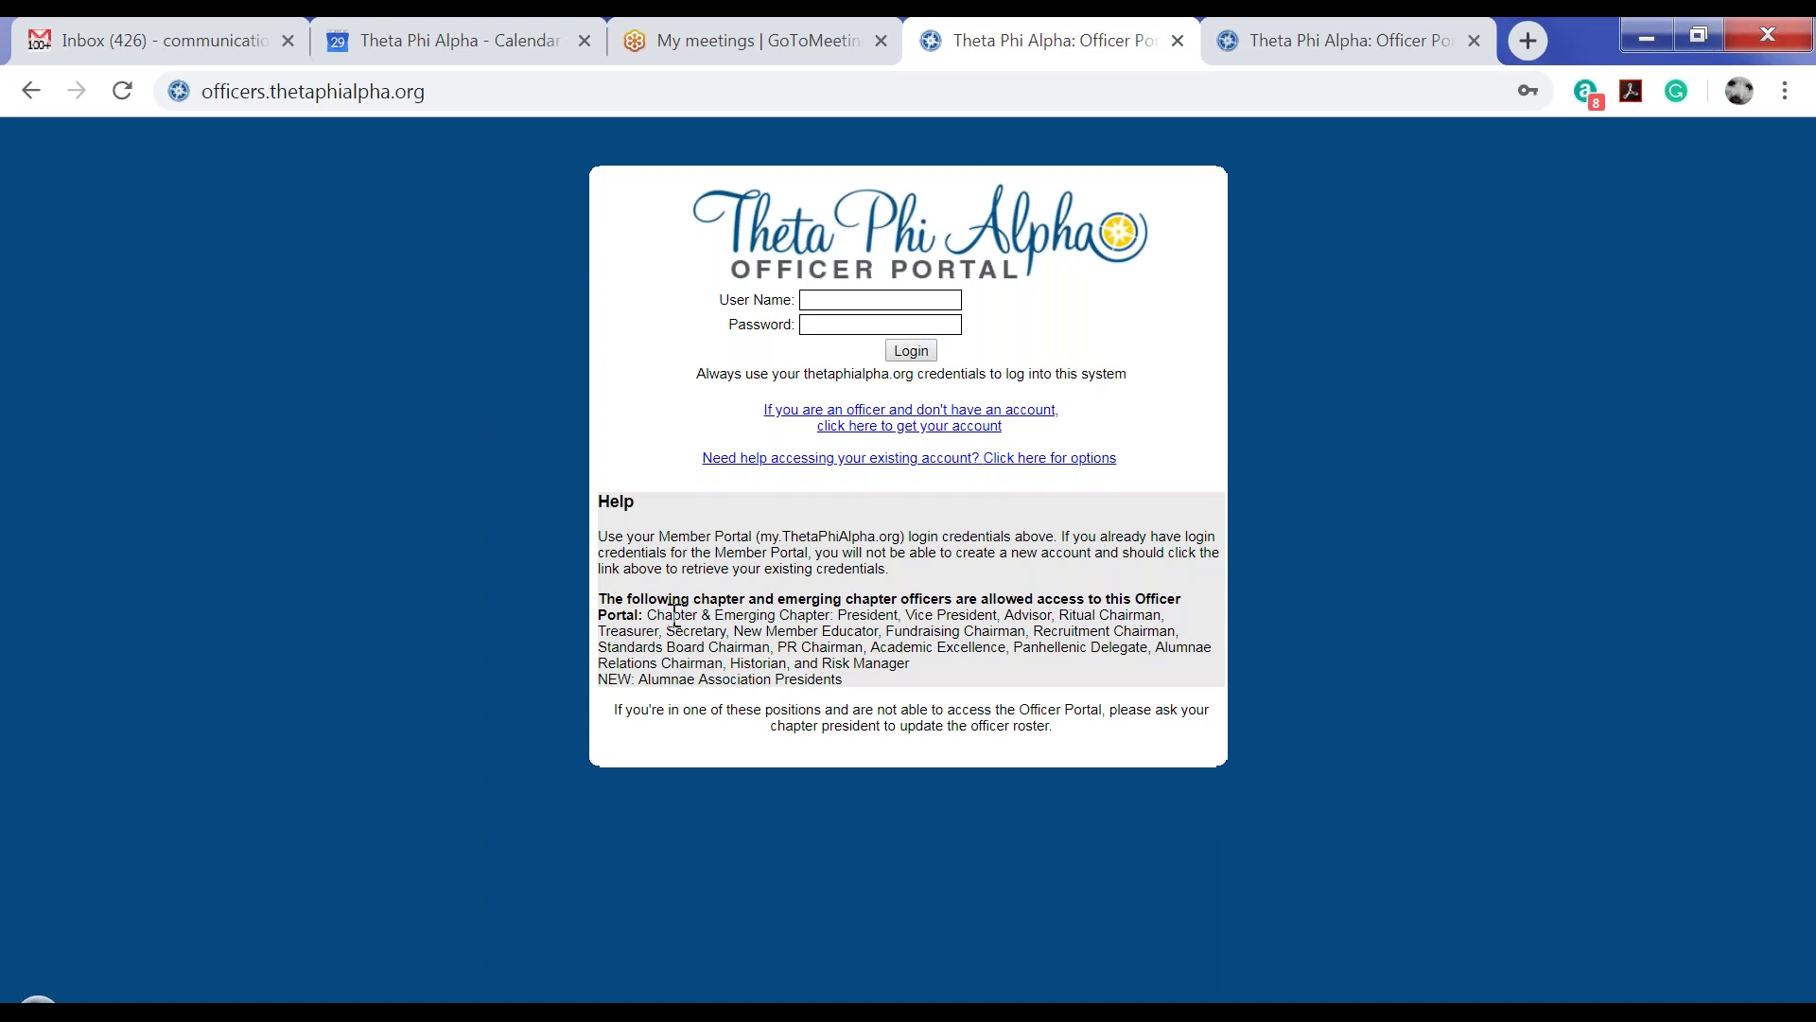
left_click_drag(646, 615, 948, 682)
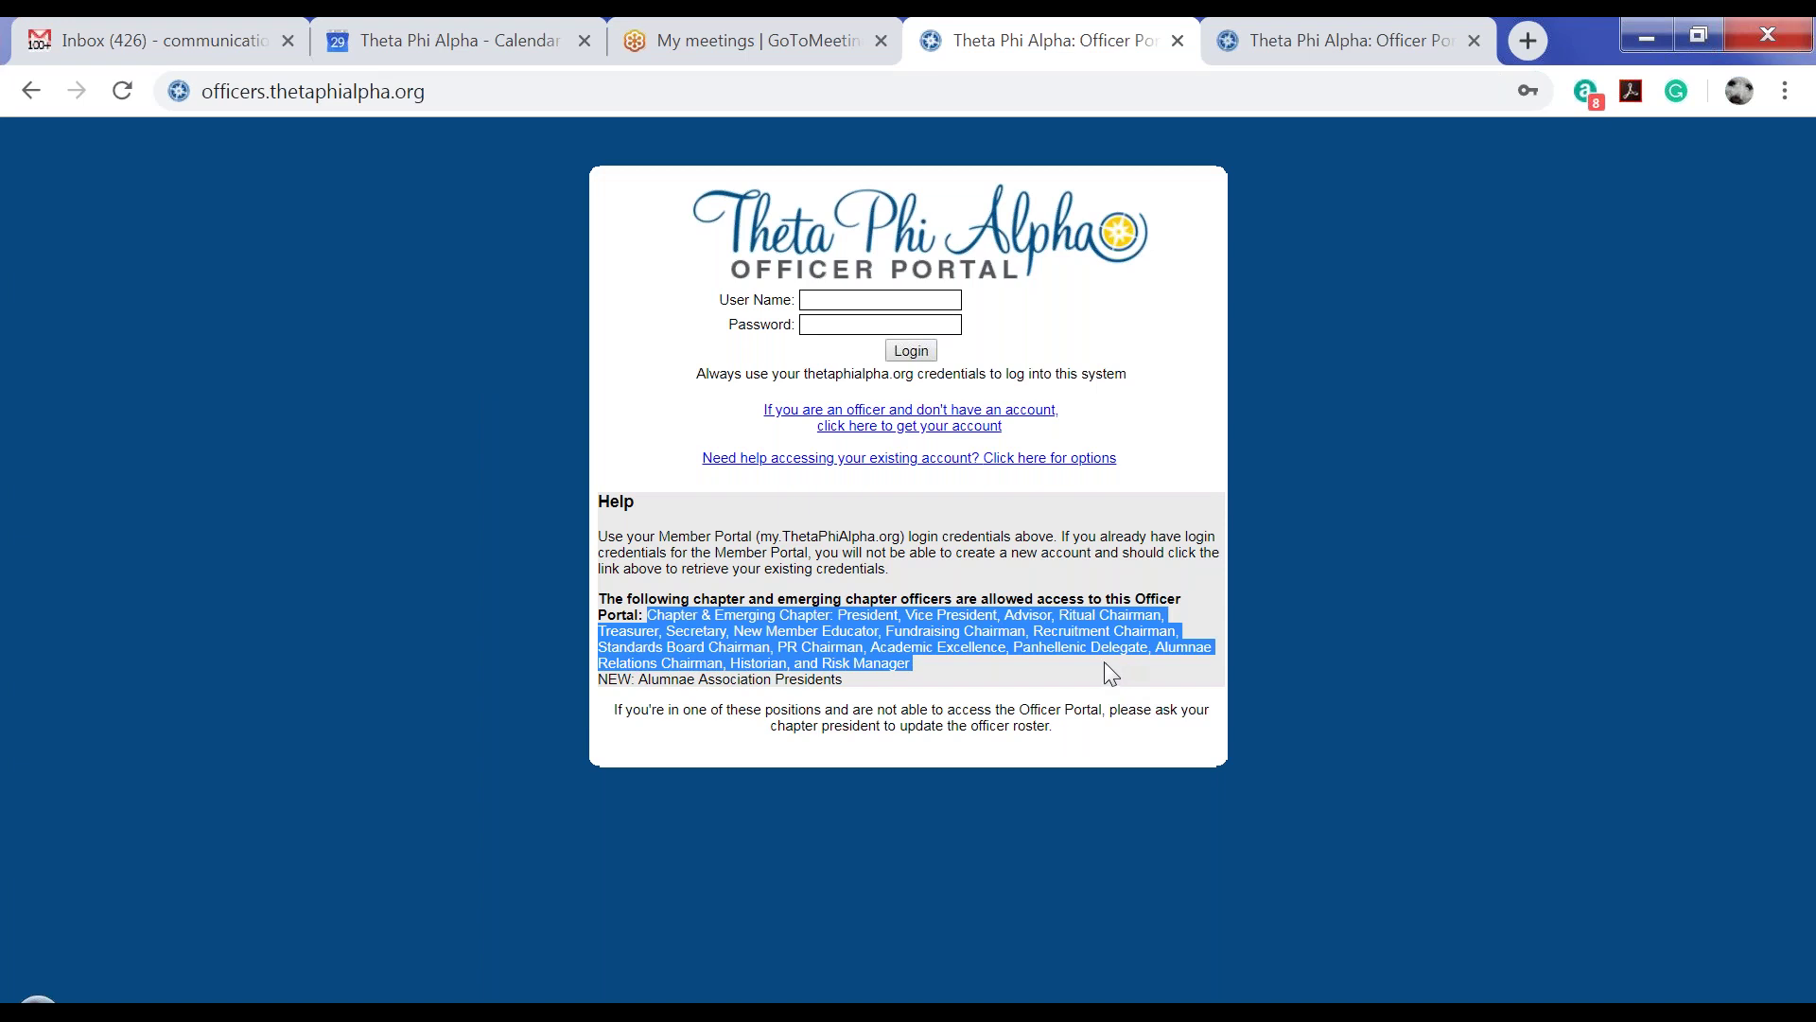
left_click(941, 695)
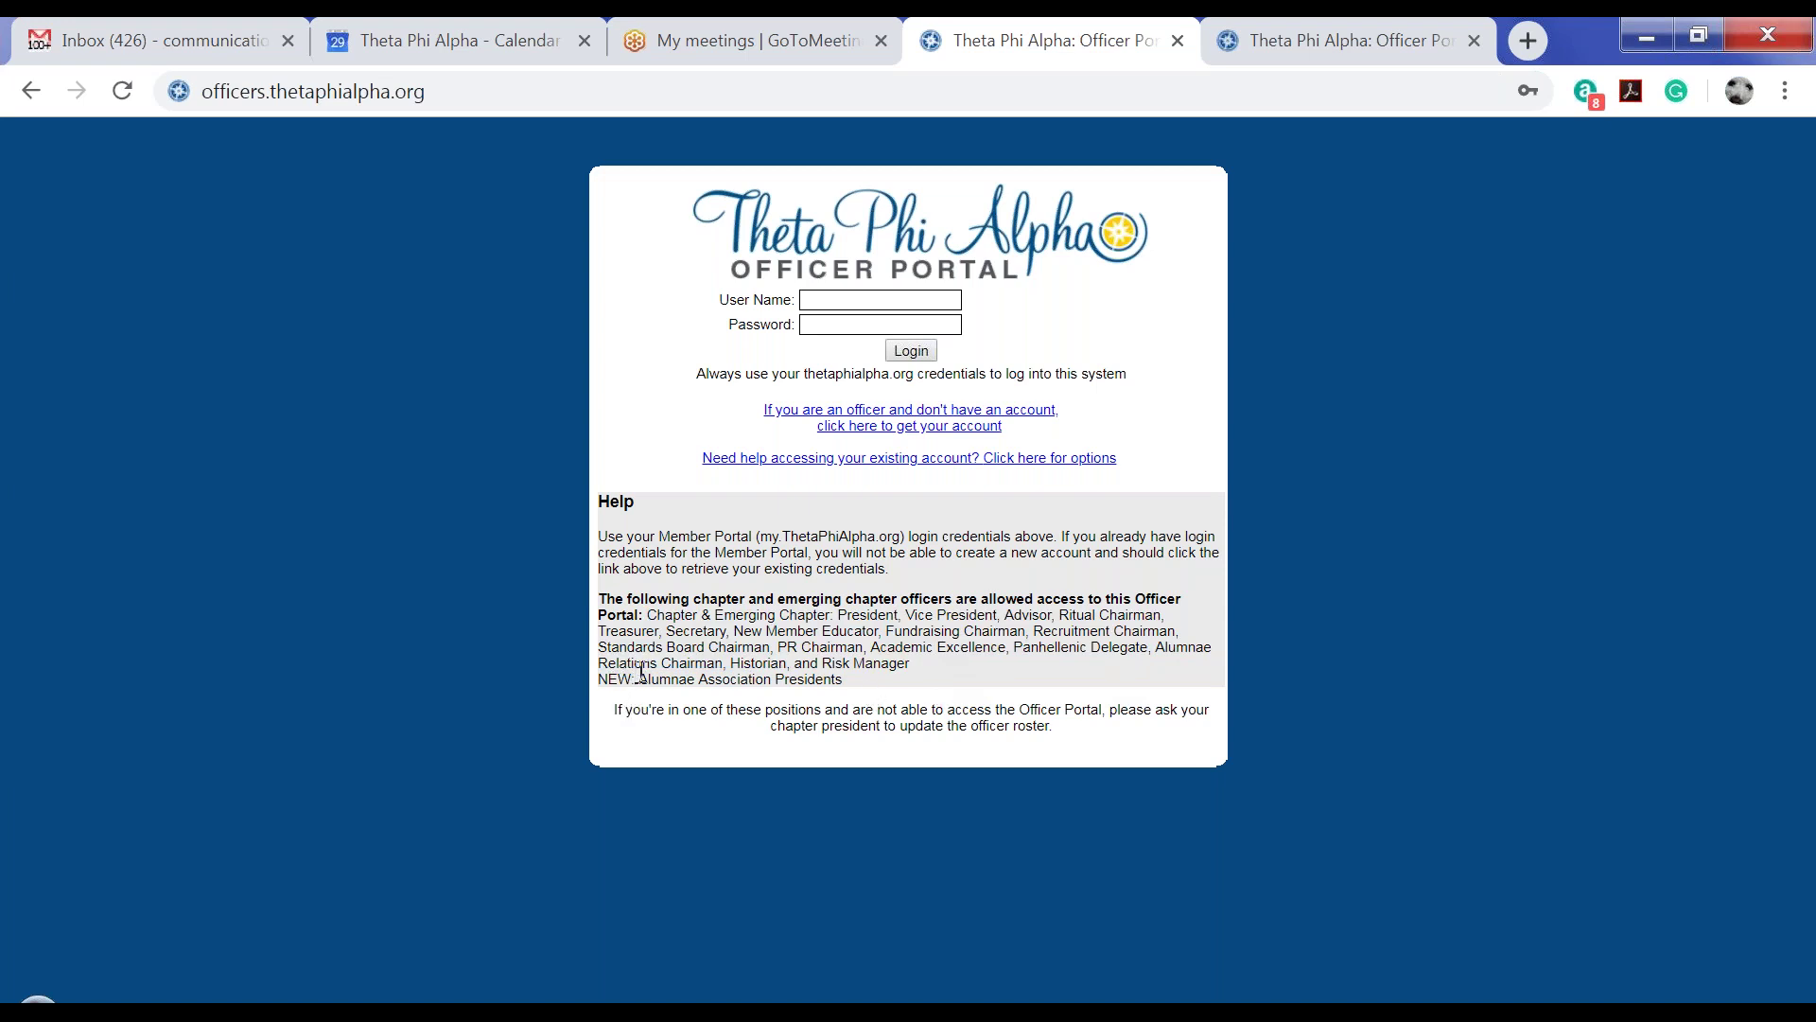
left_click_drag(638, 679, 854, 693)
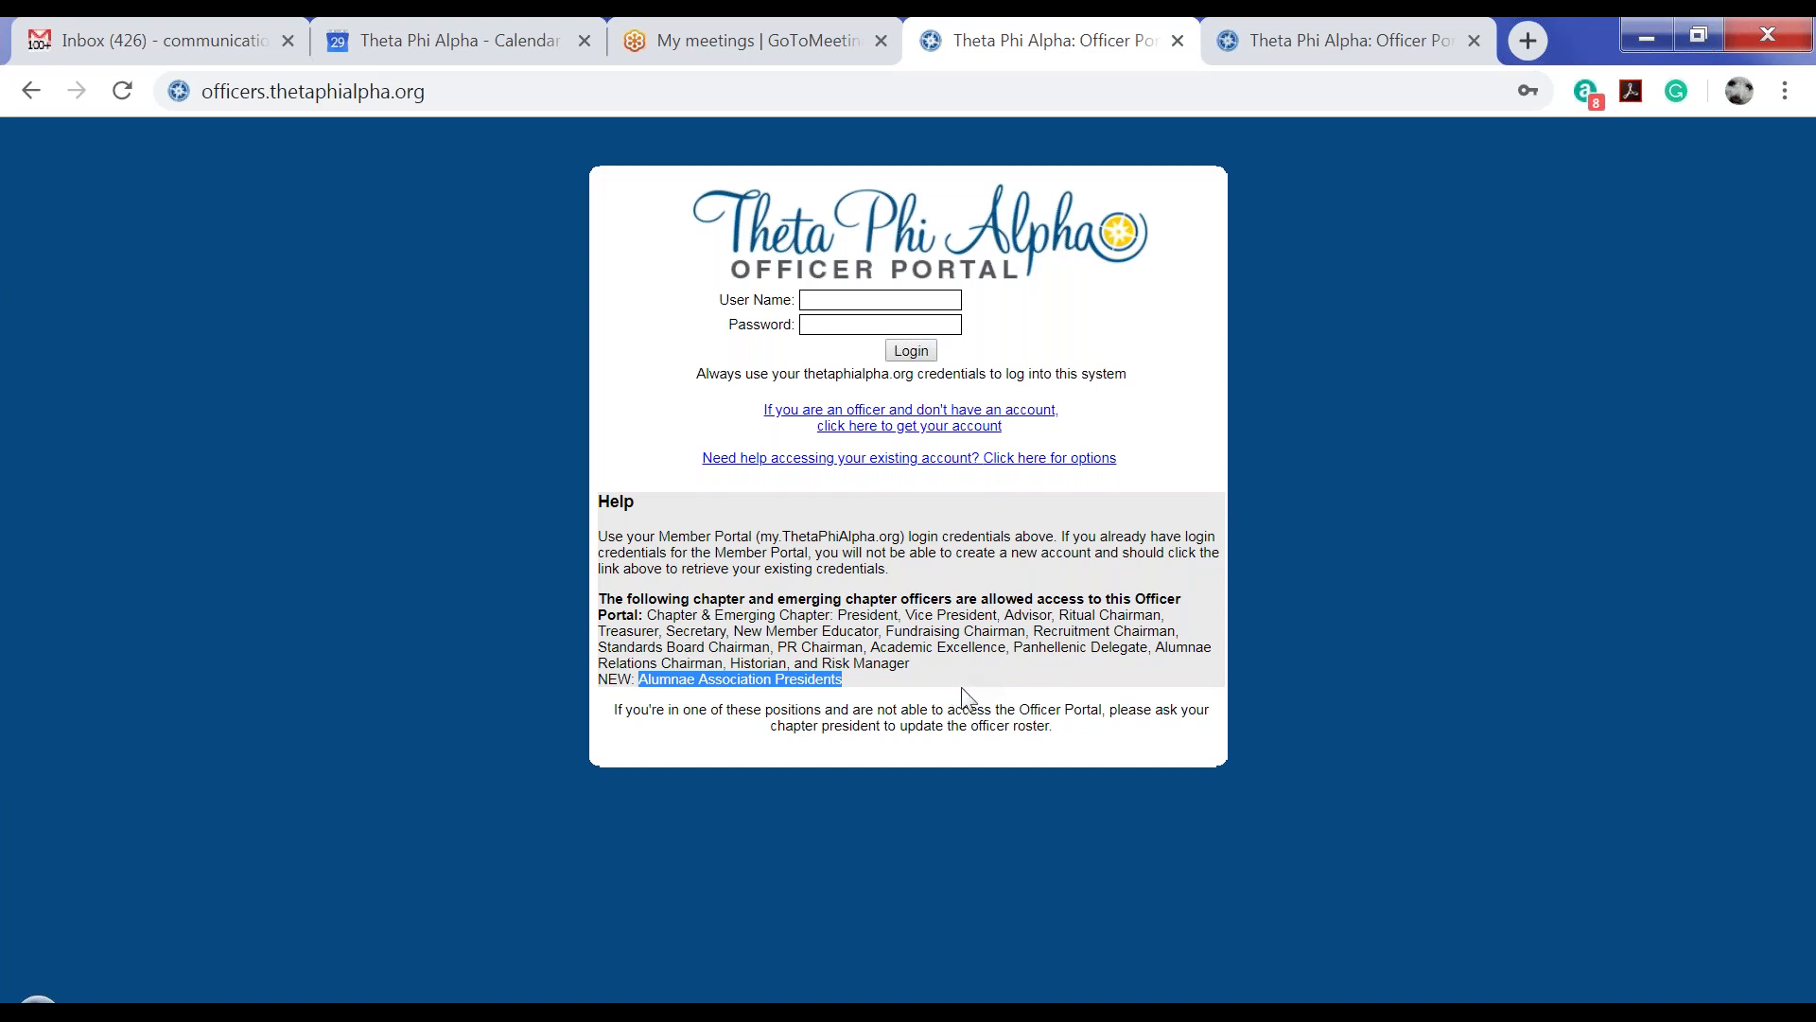
left_click(963, 697)
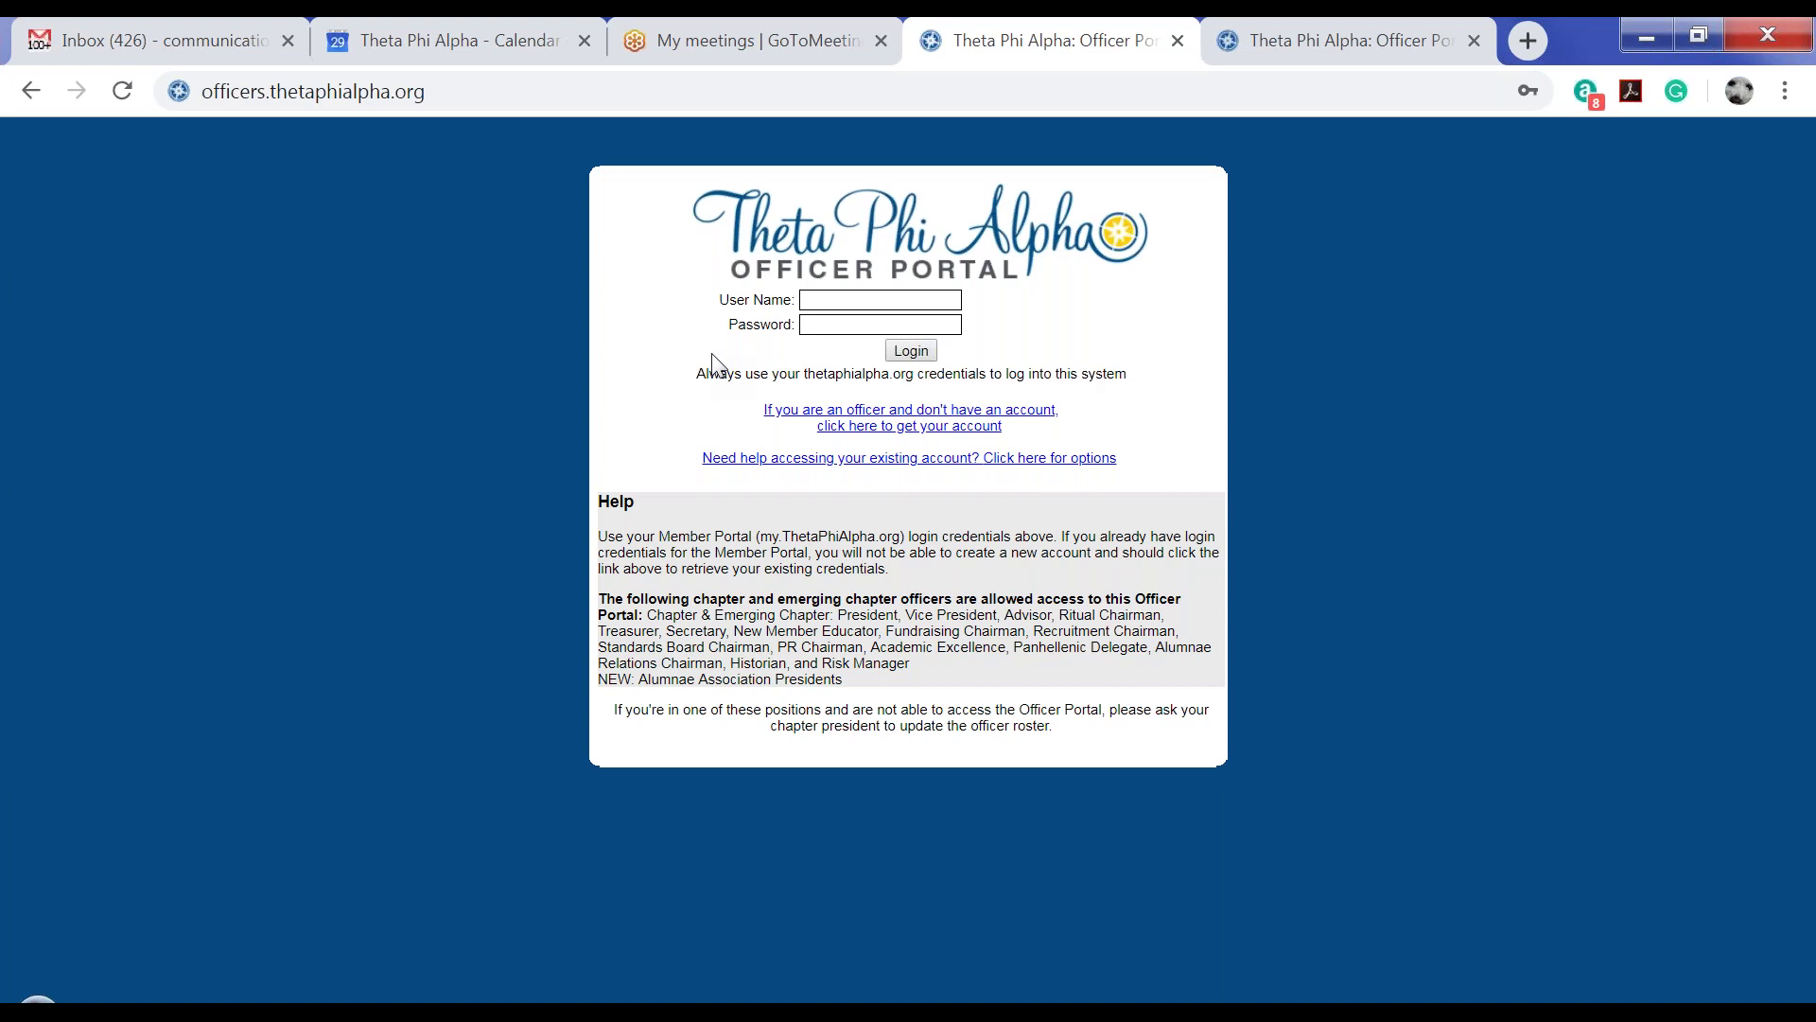
Start a new officer account, choose Epsilon (University of Cincinnati) as initiation chapter, and continue to Step 2
left_click(901, 429)
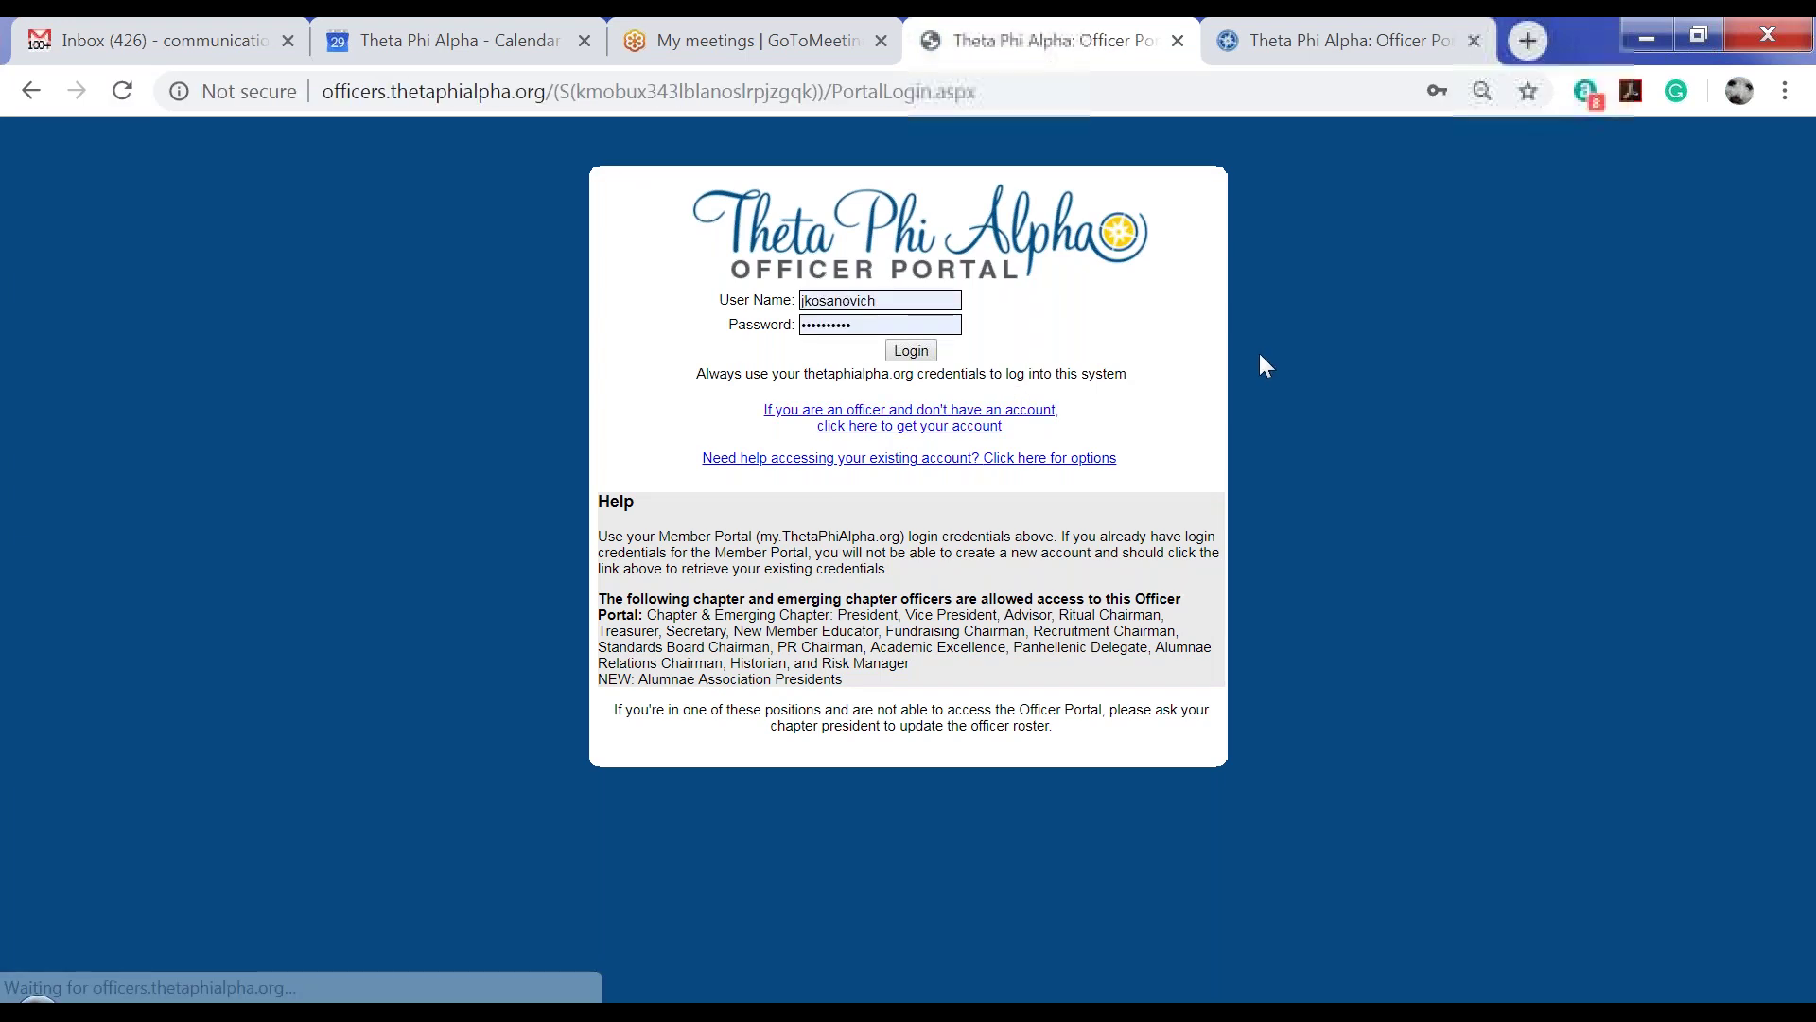
left_click(955, 427)
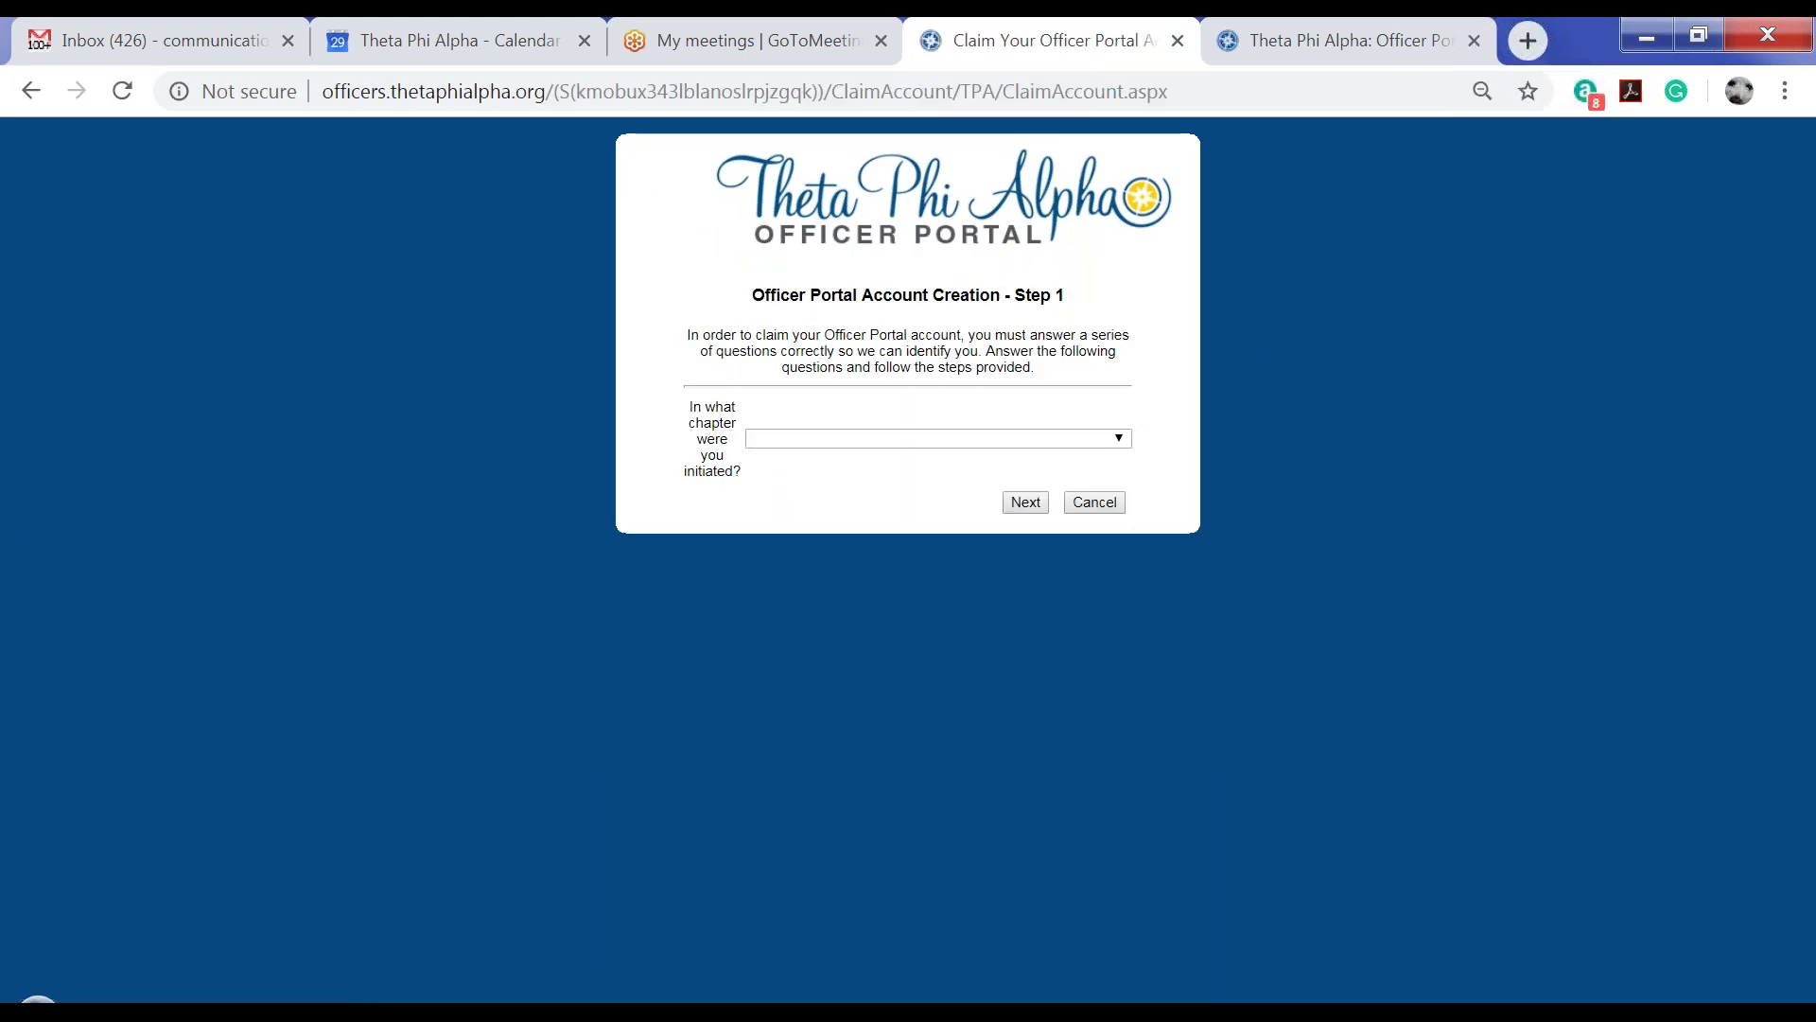
left_click(955, 438)
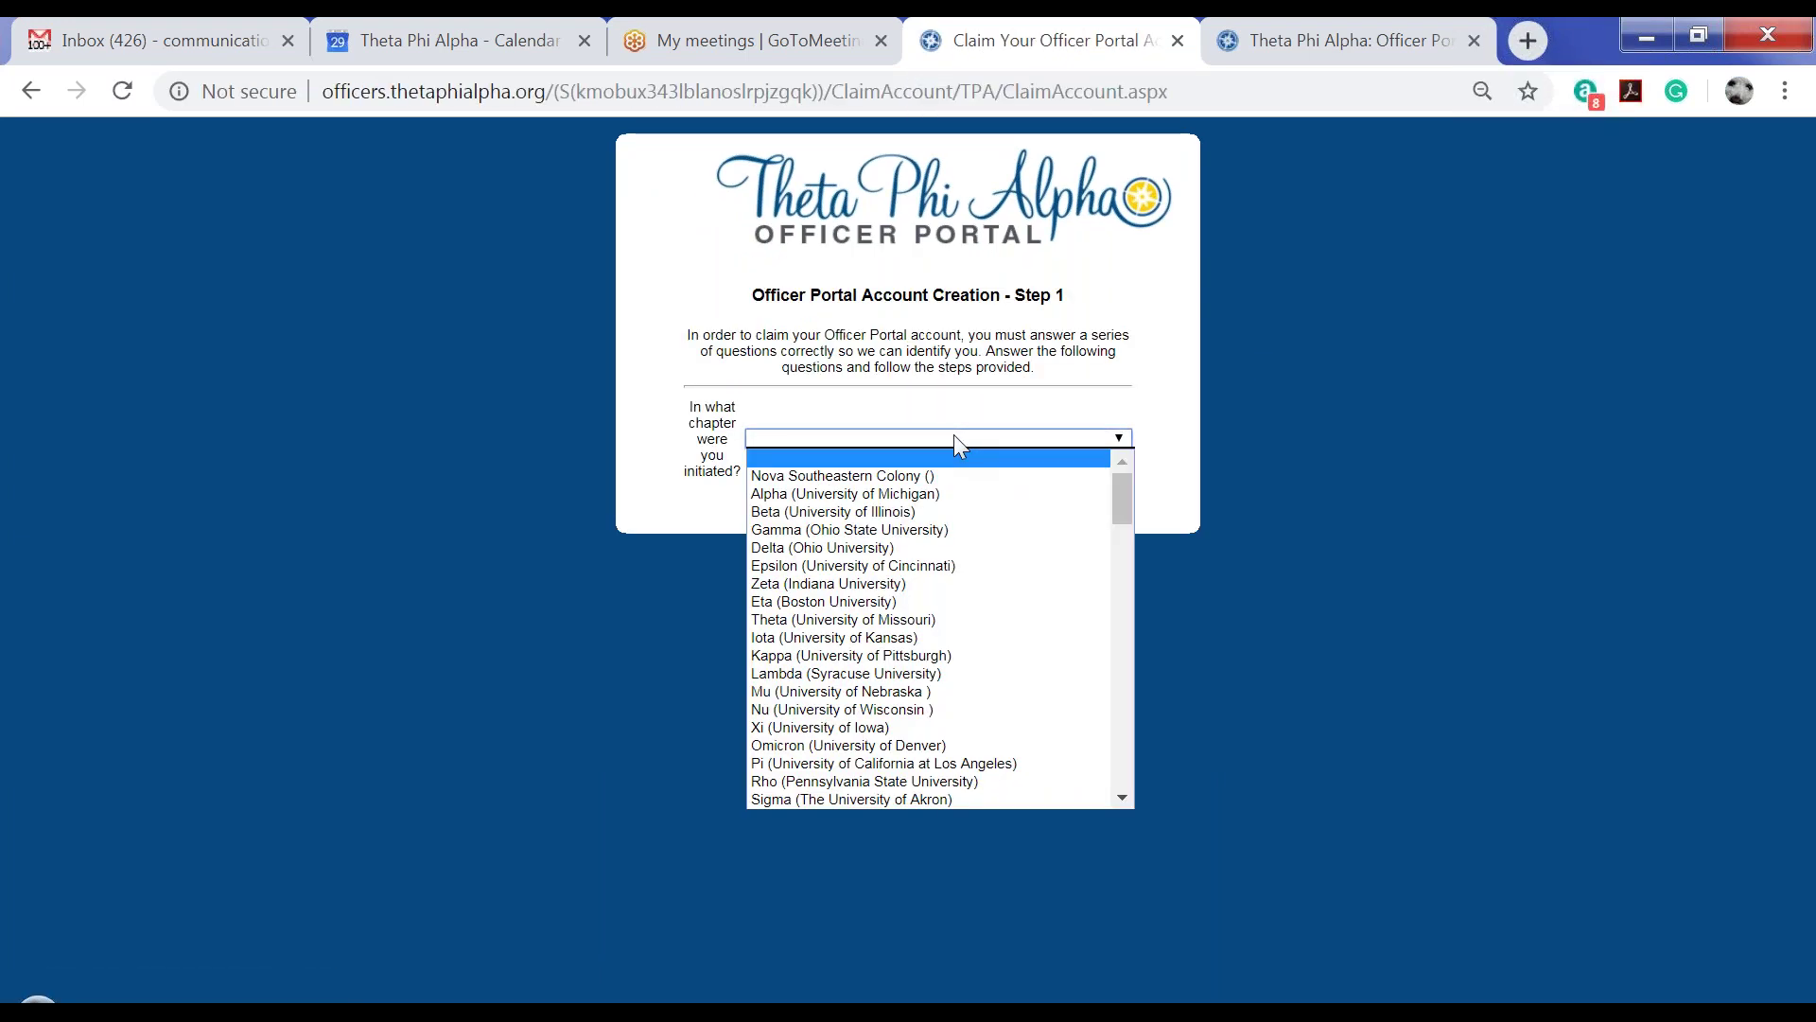
left_click(924, 565)
left_click(1027, 504)
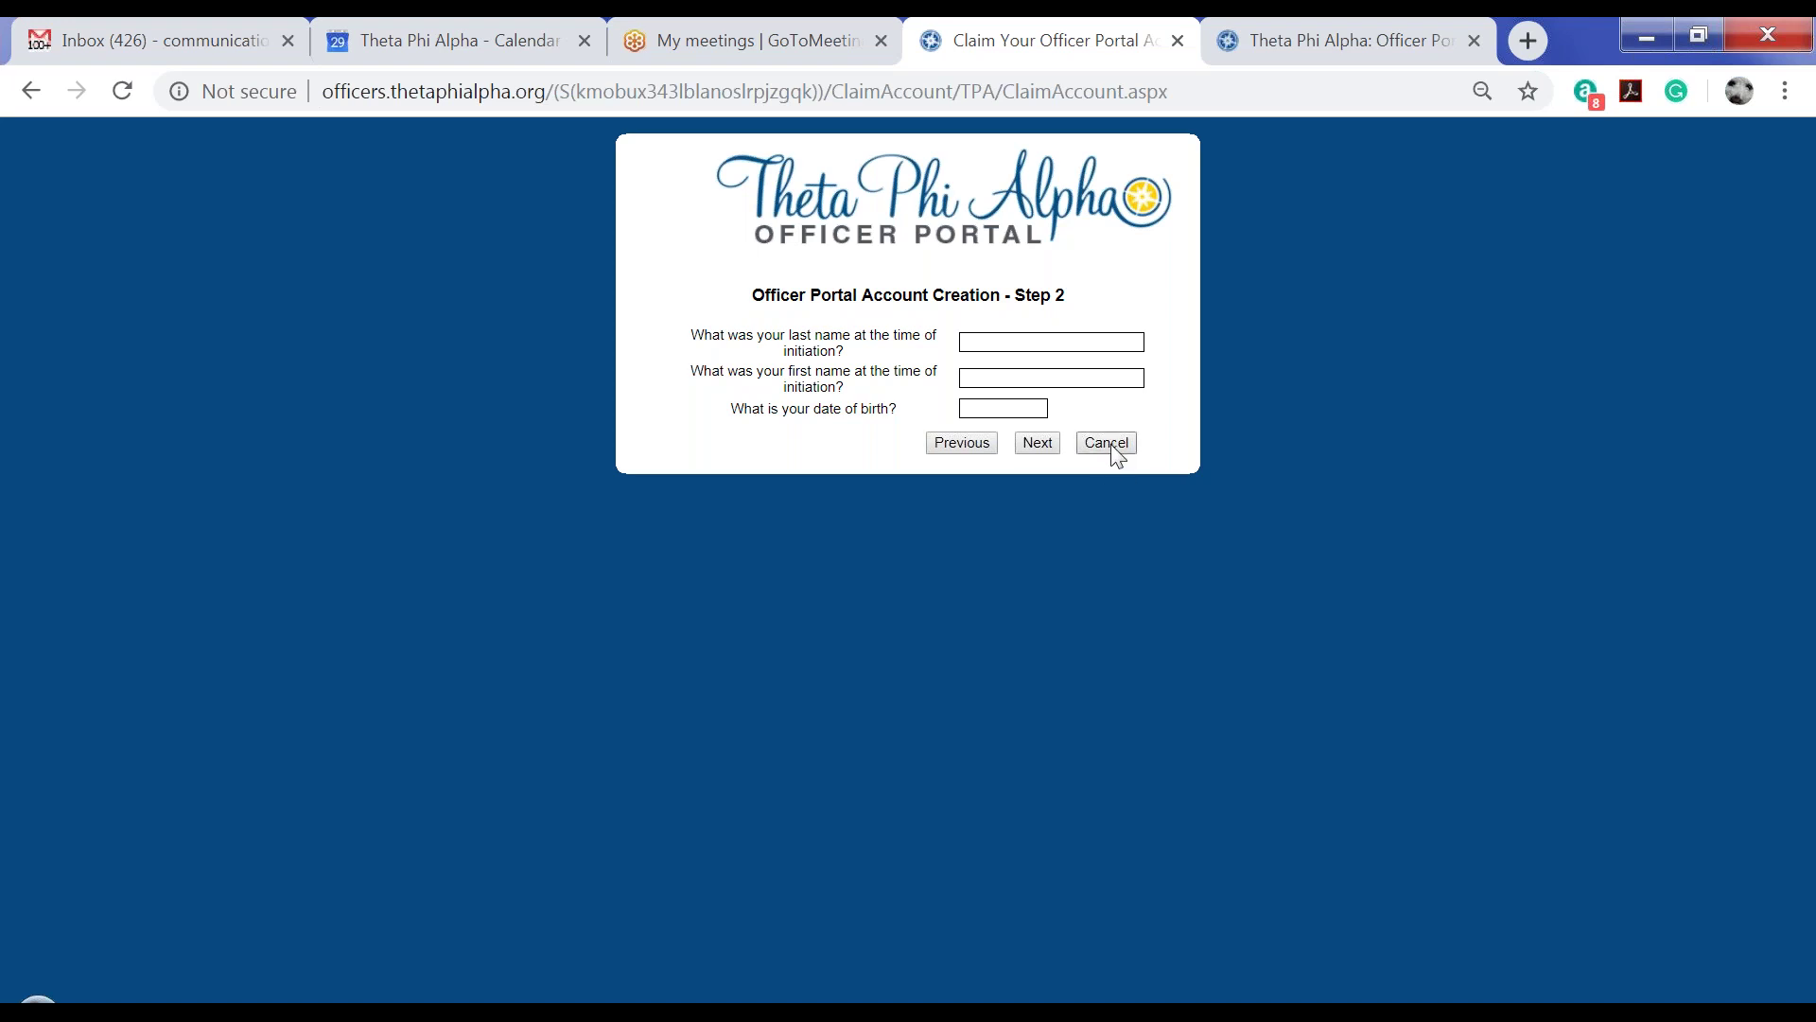
On the portal login page, sign in with the officer's user name and pasted password
left_click(1350, 45)
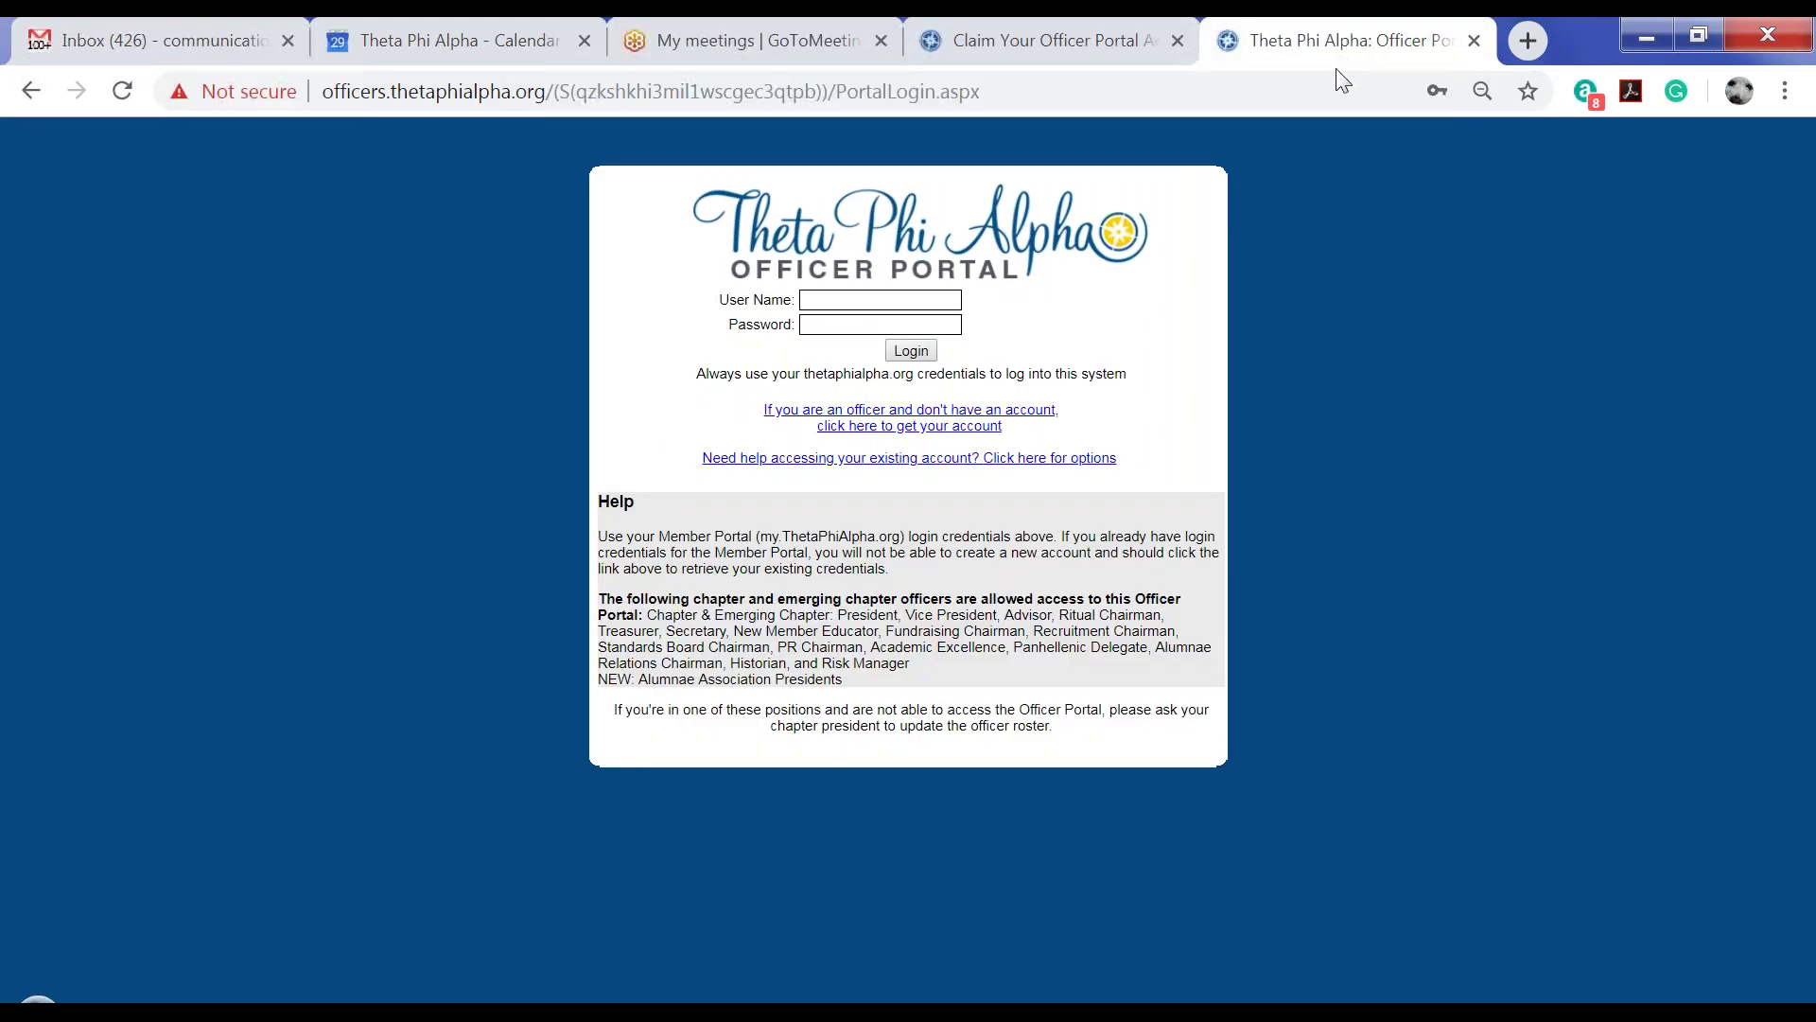
left_click(916, 298)
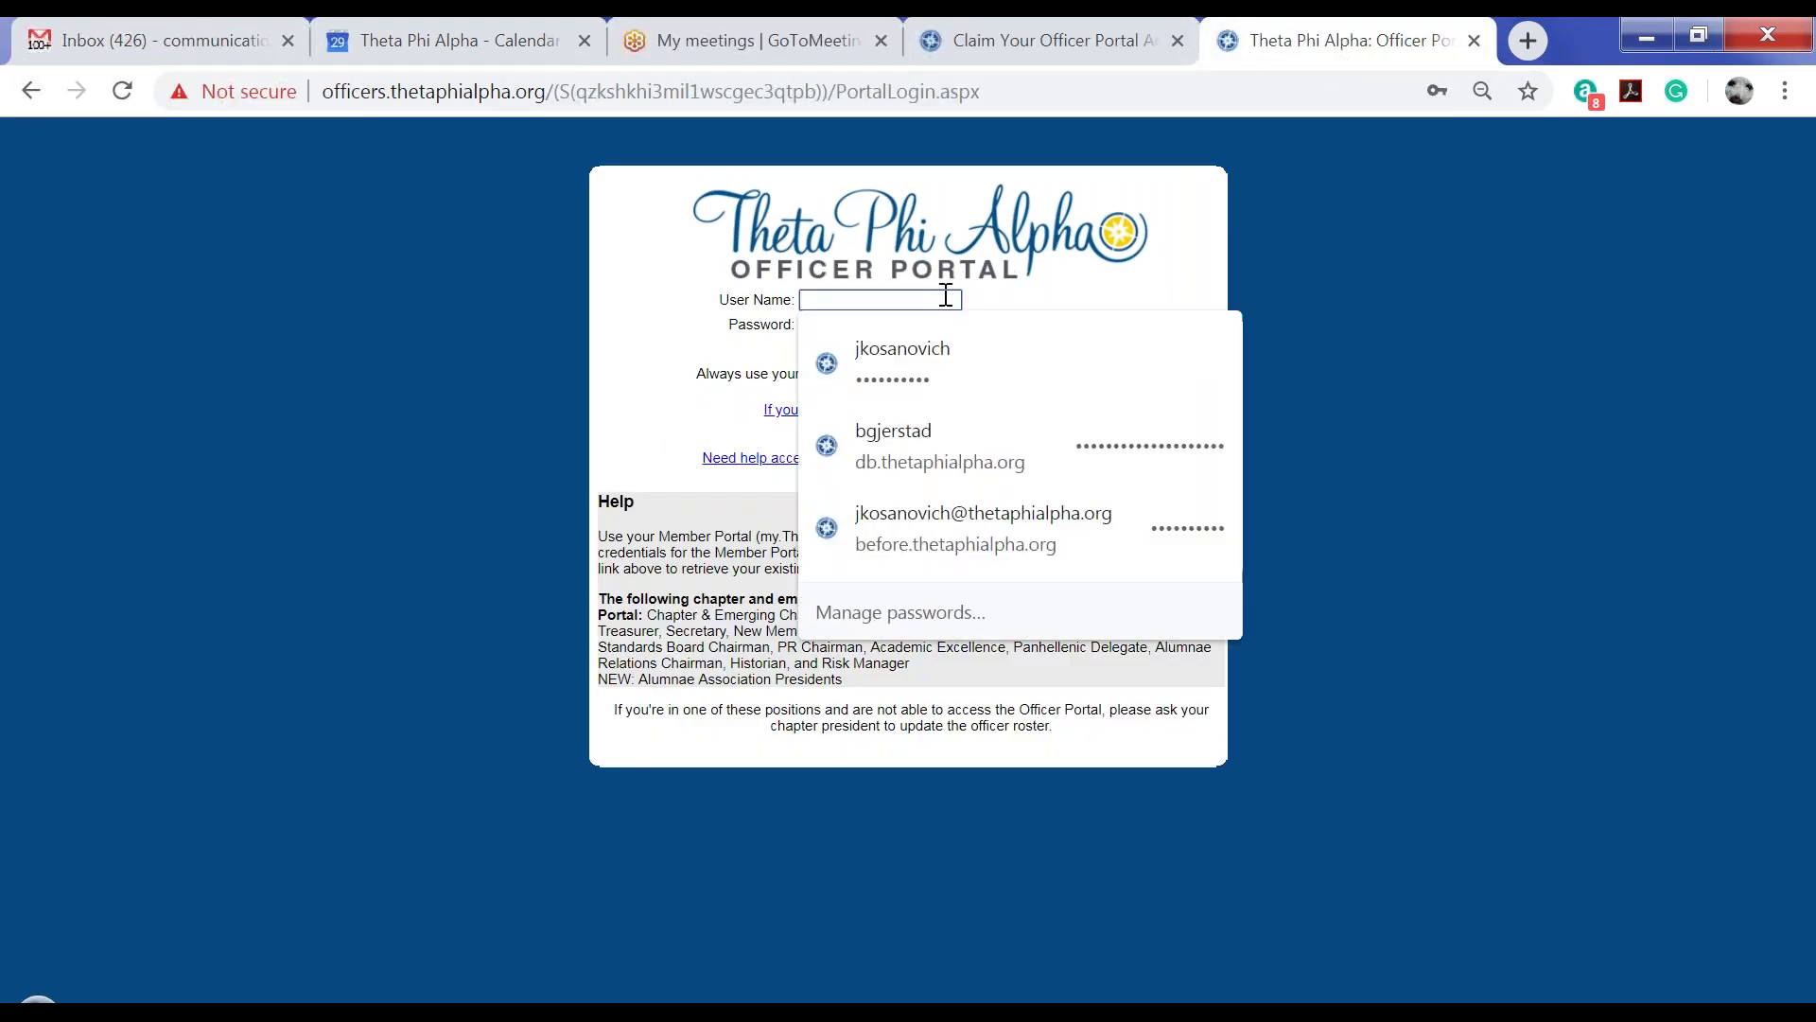
key("Tab")
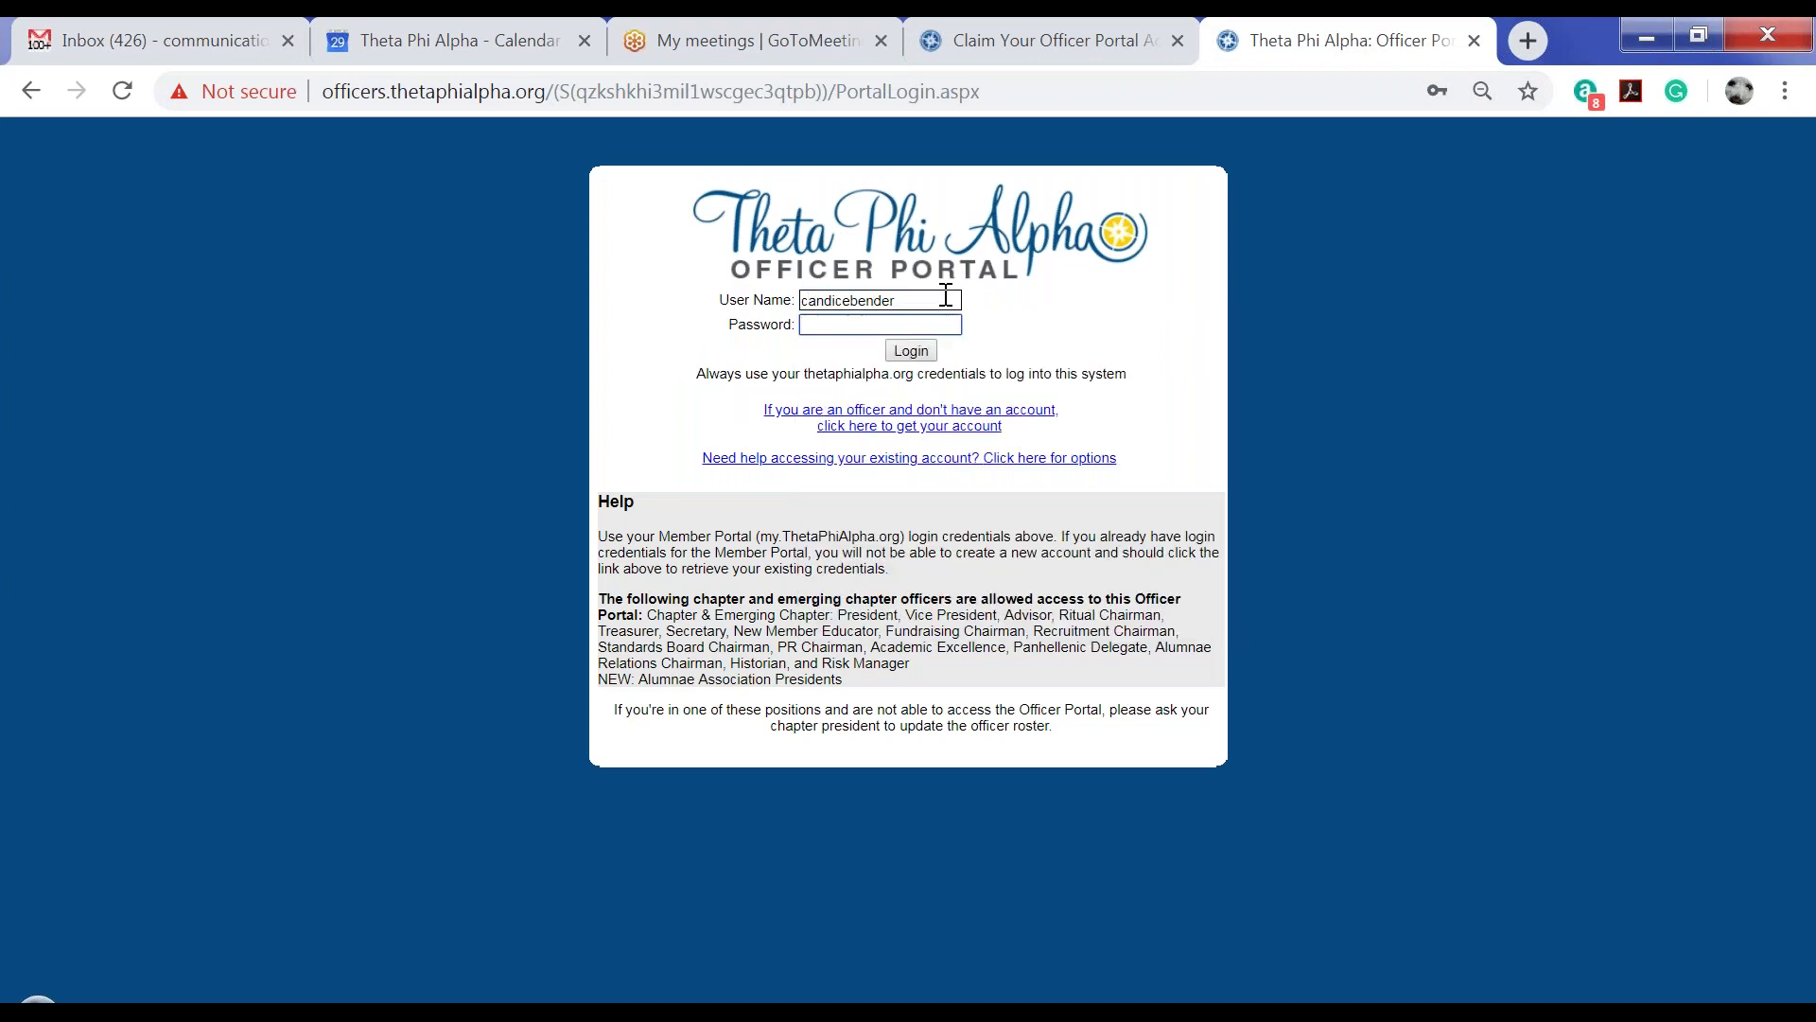
key("ctrl+v")
left_click(912, 352)
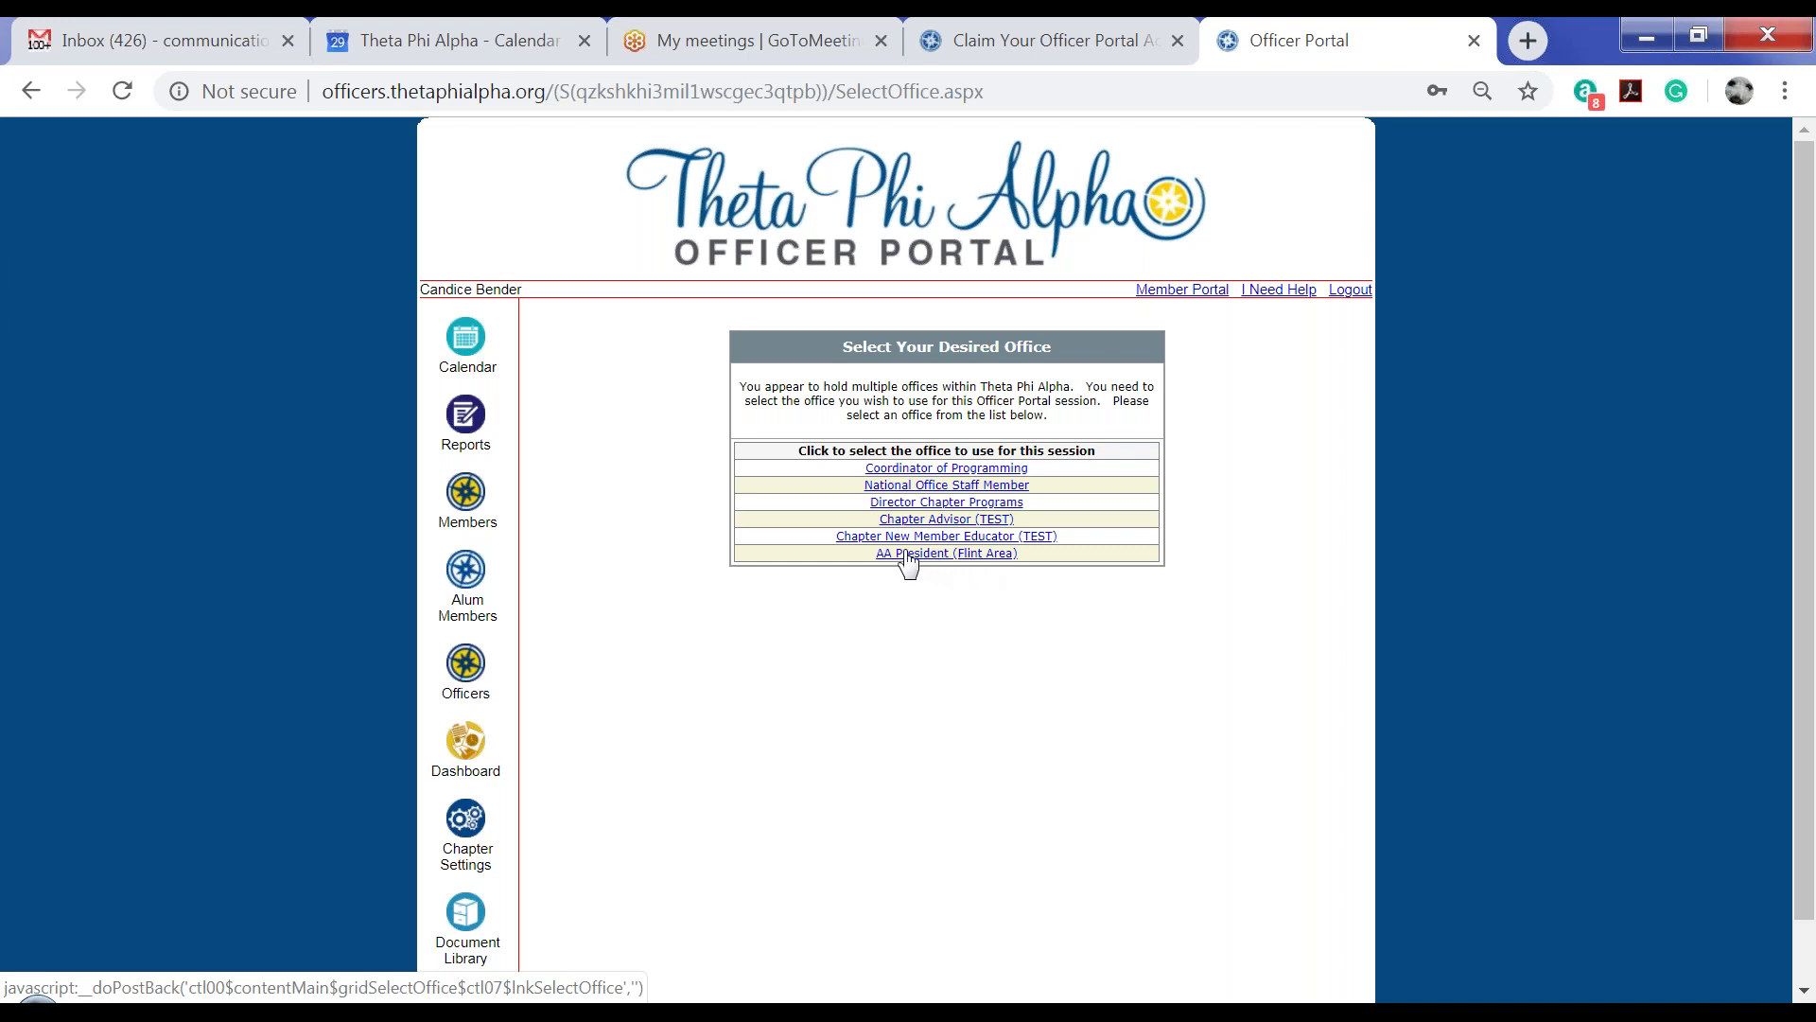
Pick the AA President (Flint Area) office link from the six listed offices
left_click_drag(855, 555, 1038, 569)
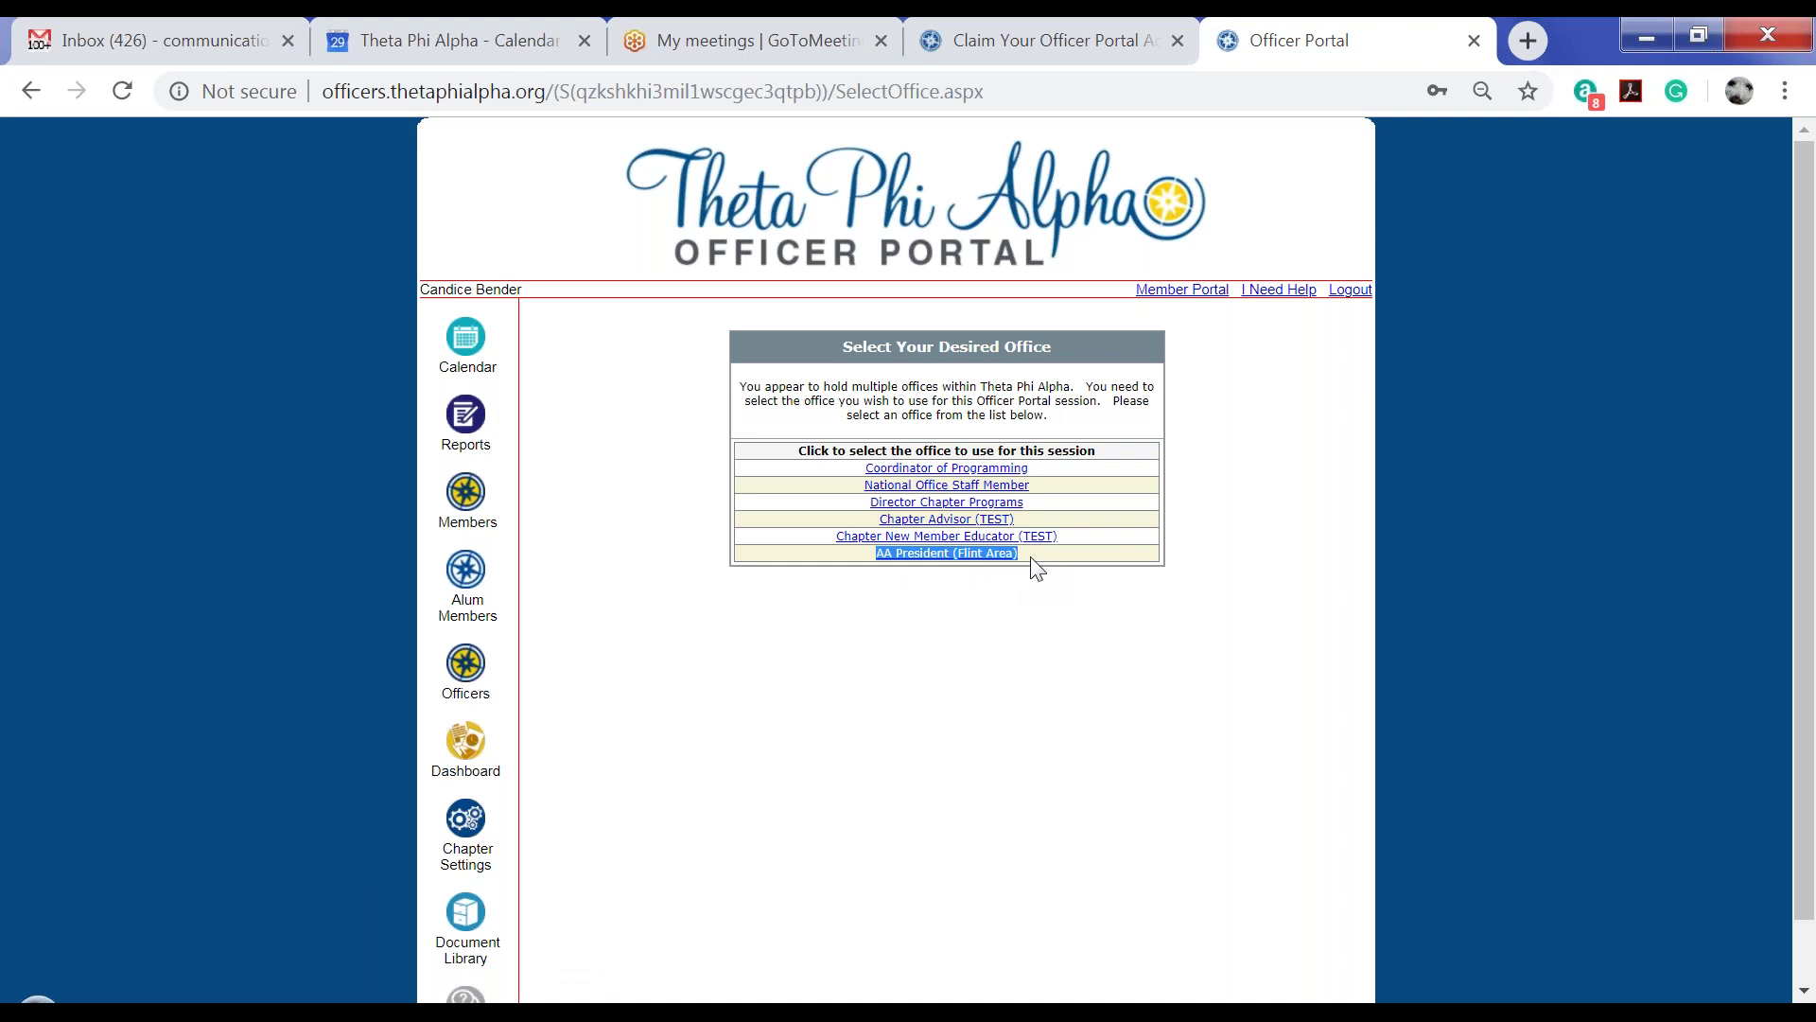
left_click(1003, 606)
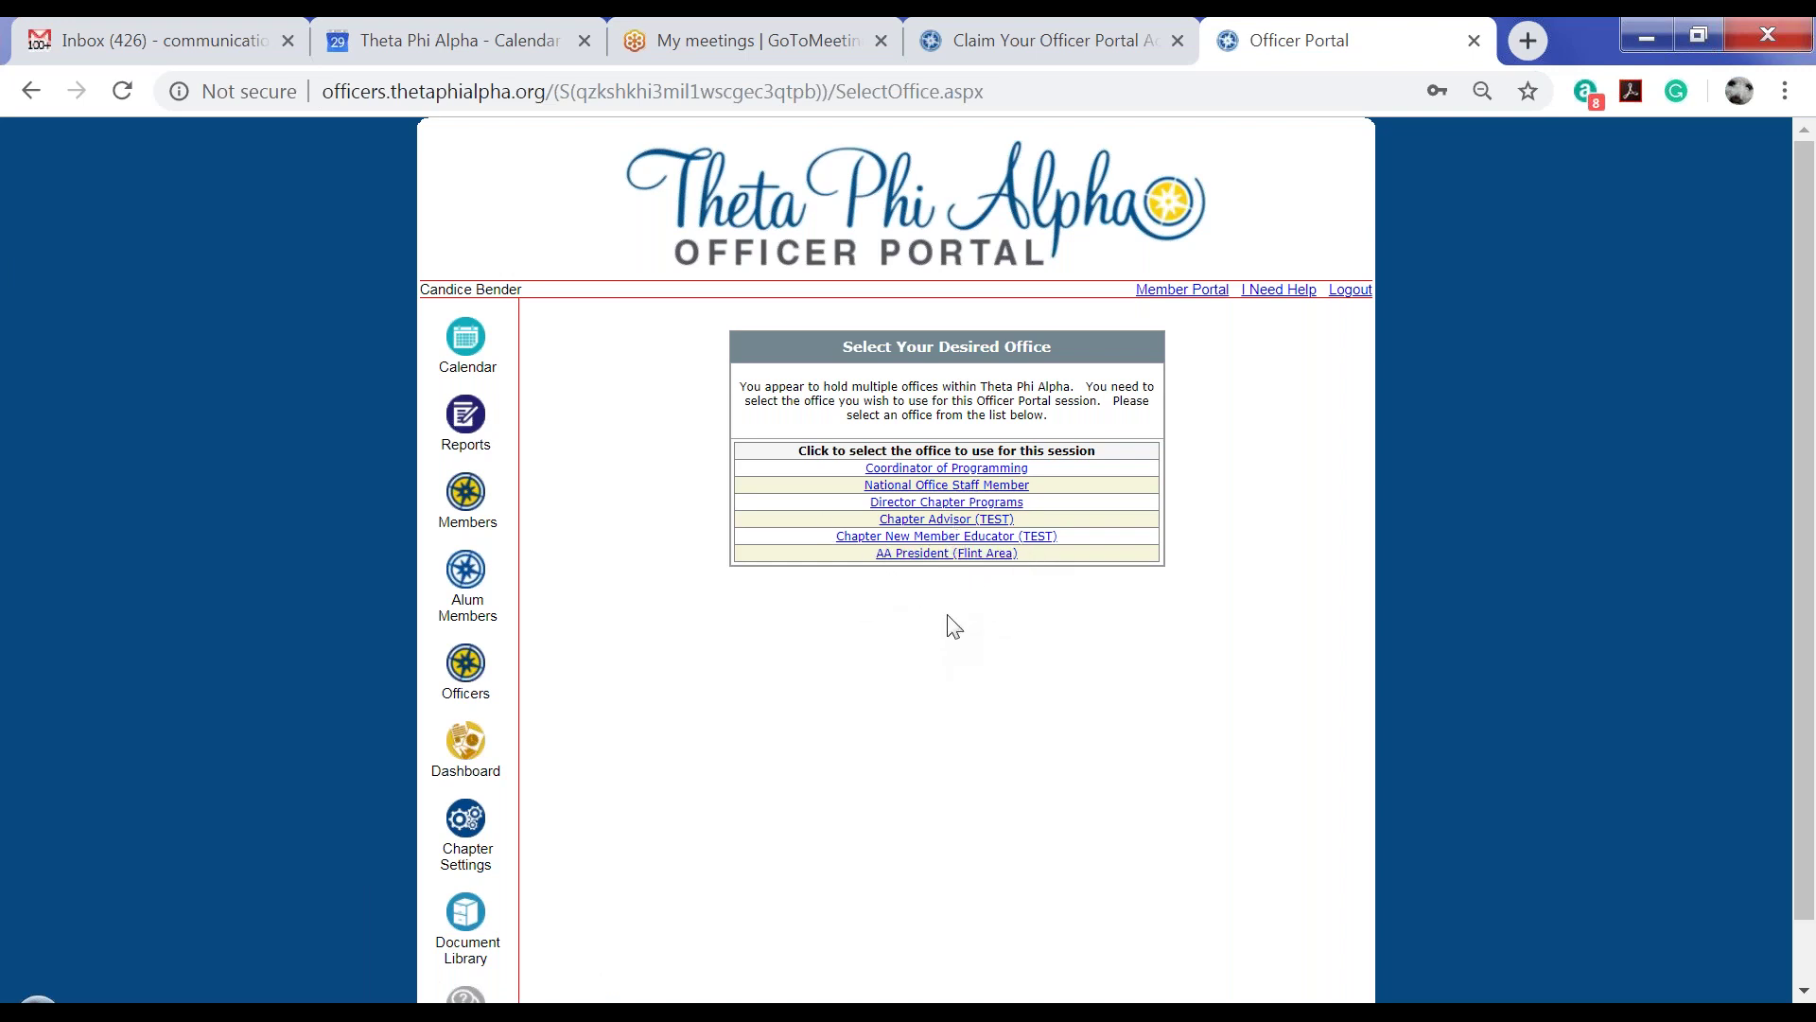
left_click(957, 557)
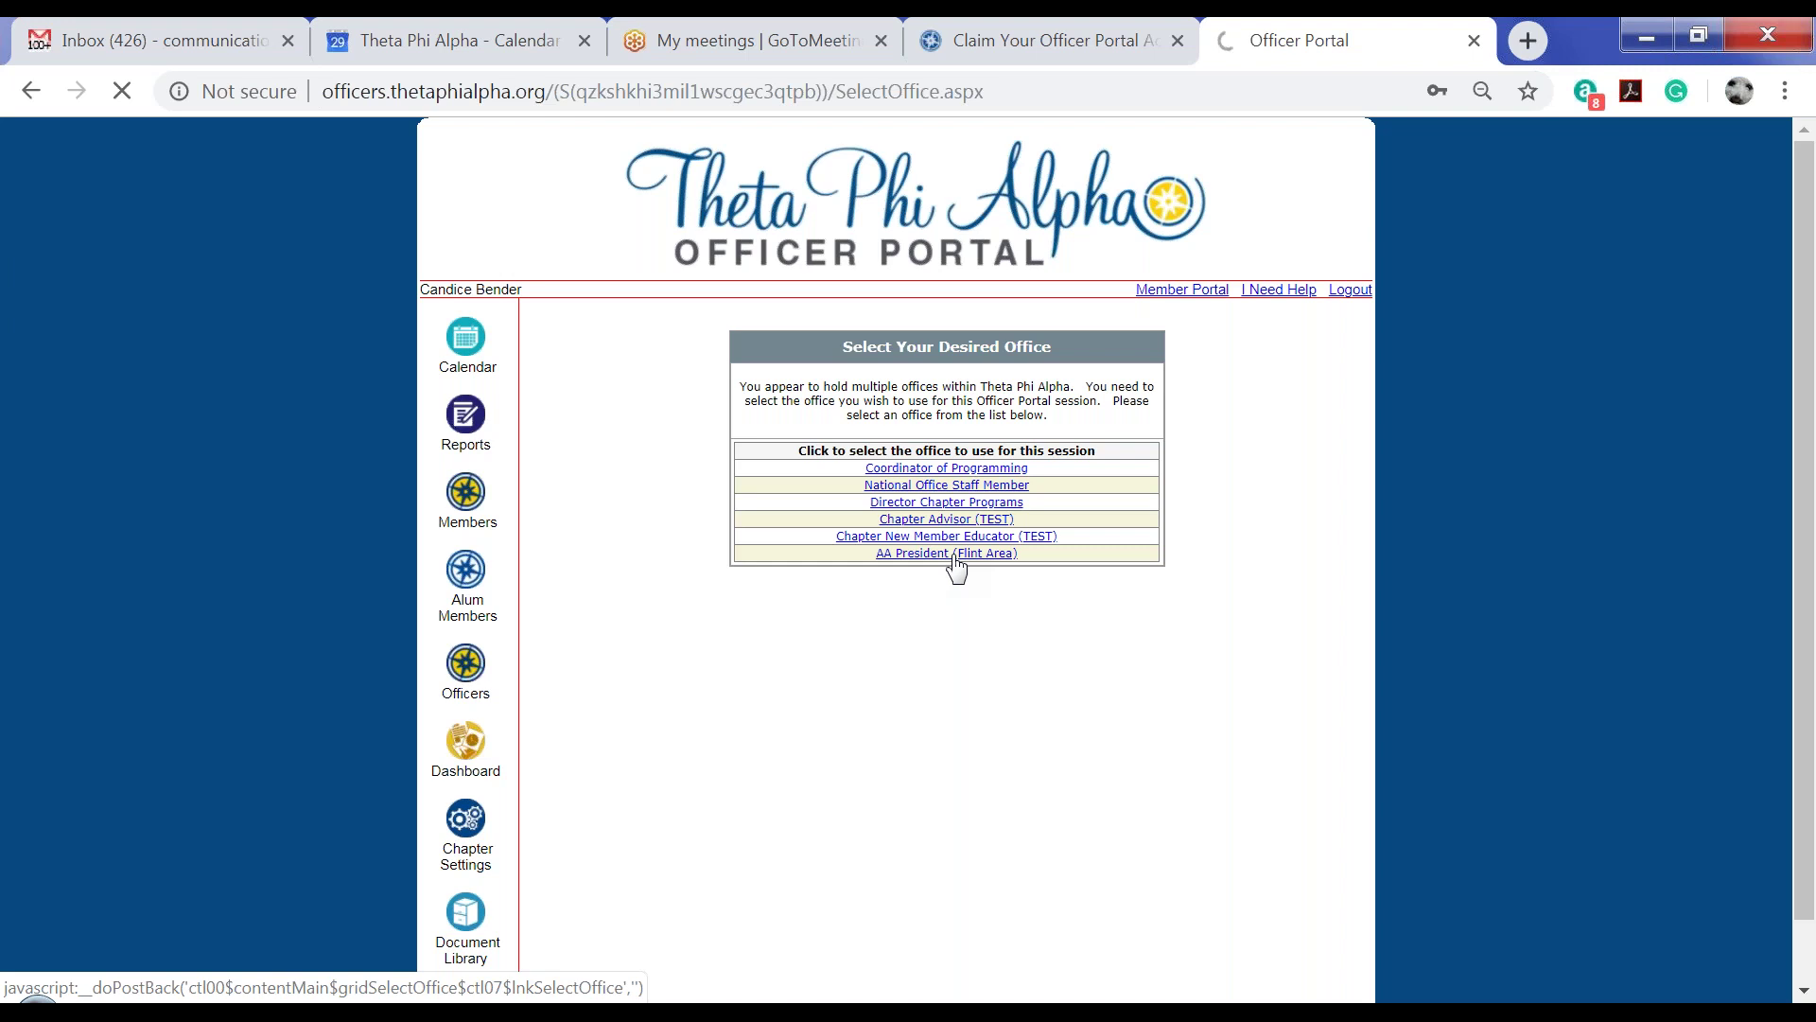
Load the AA President (Flint Area) home page and move My Officer Calendar forward to August 2019
left_click(955, 555)
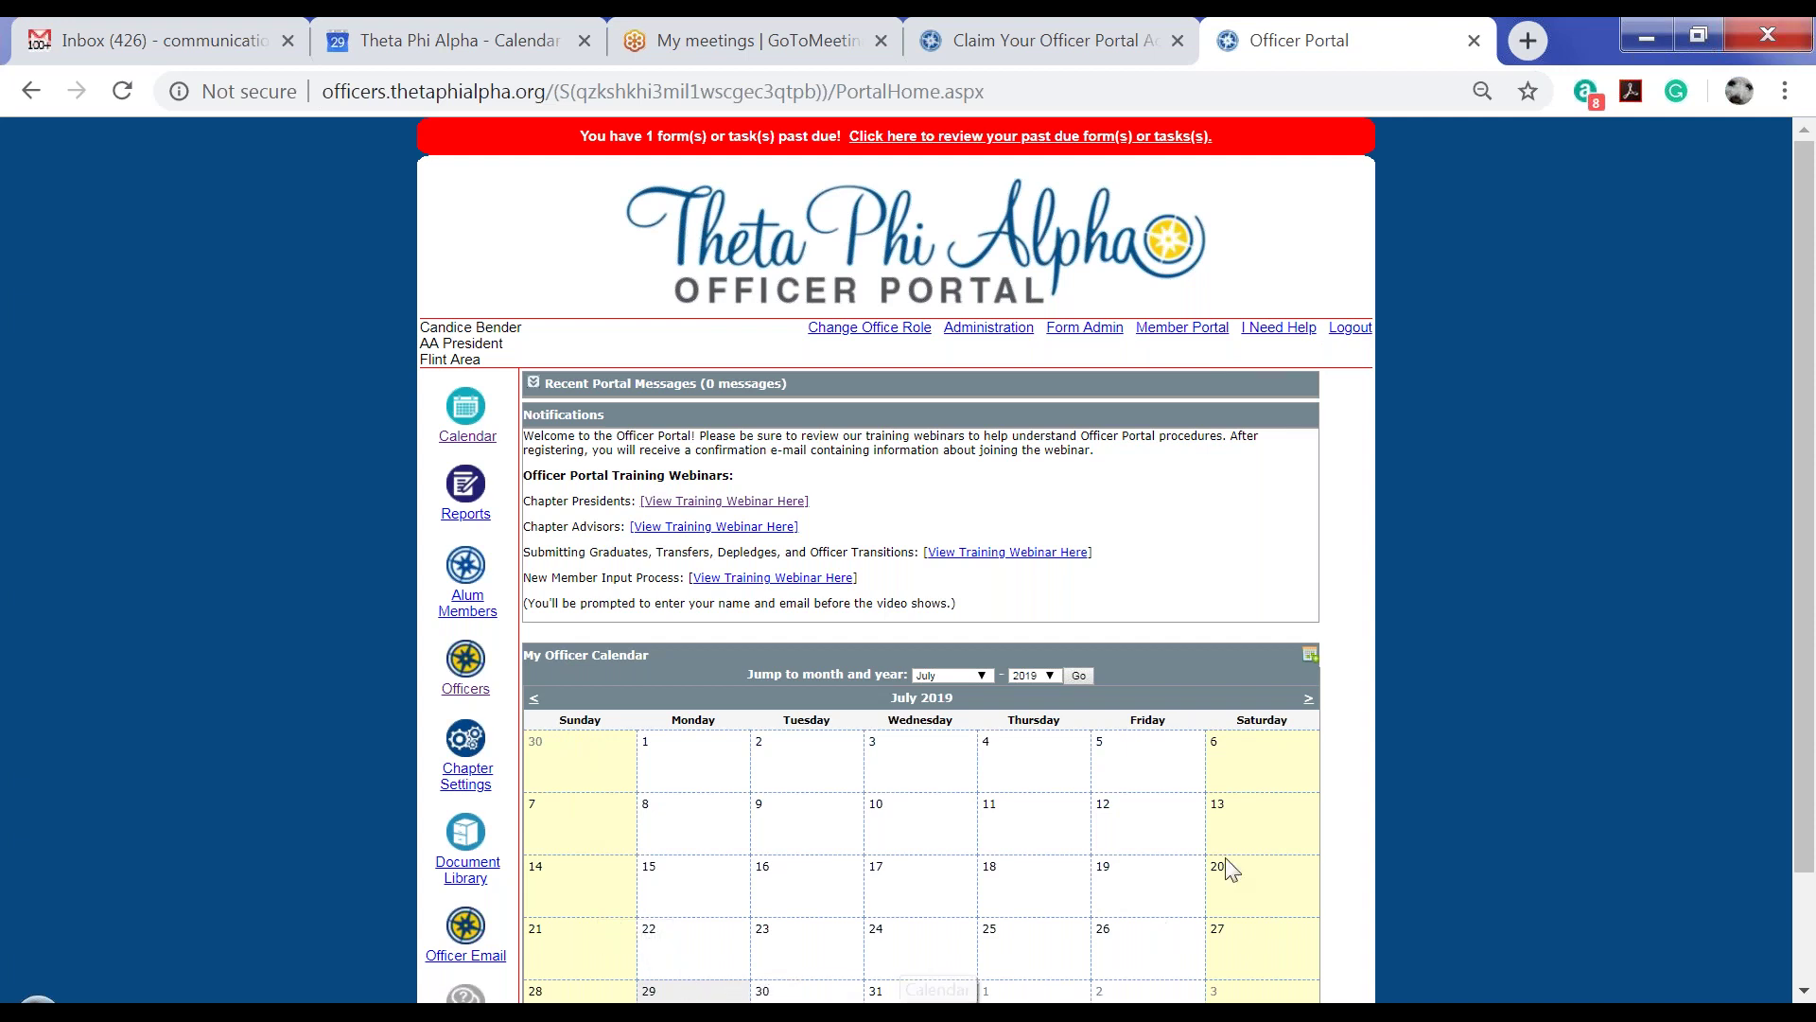
scroll(1360, 788, "down", 3)
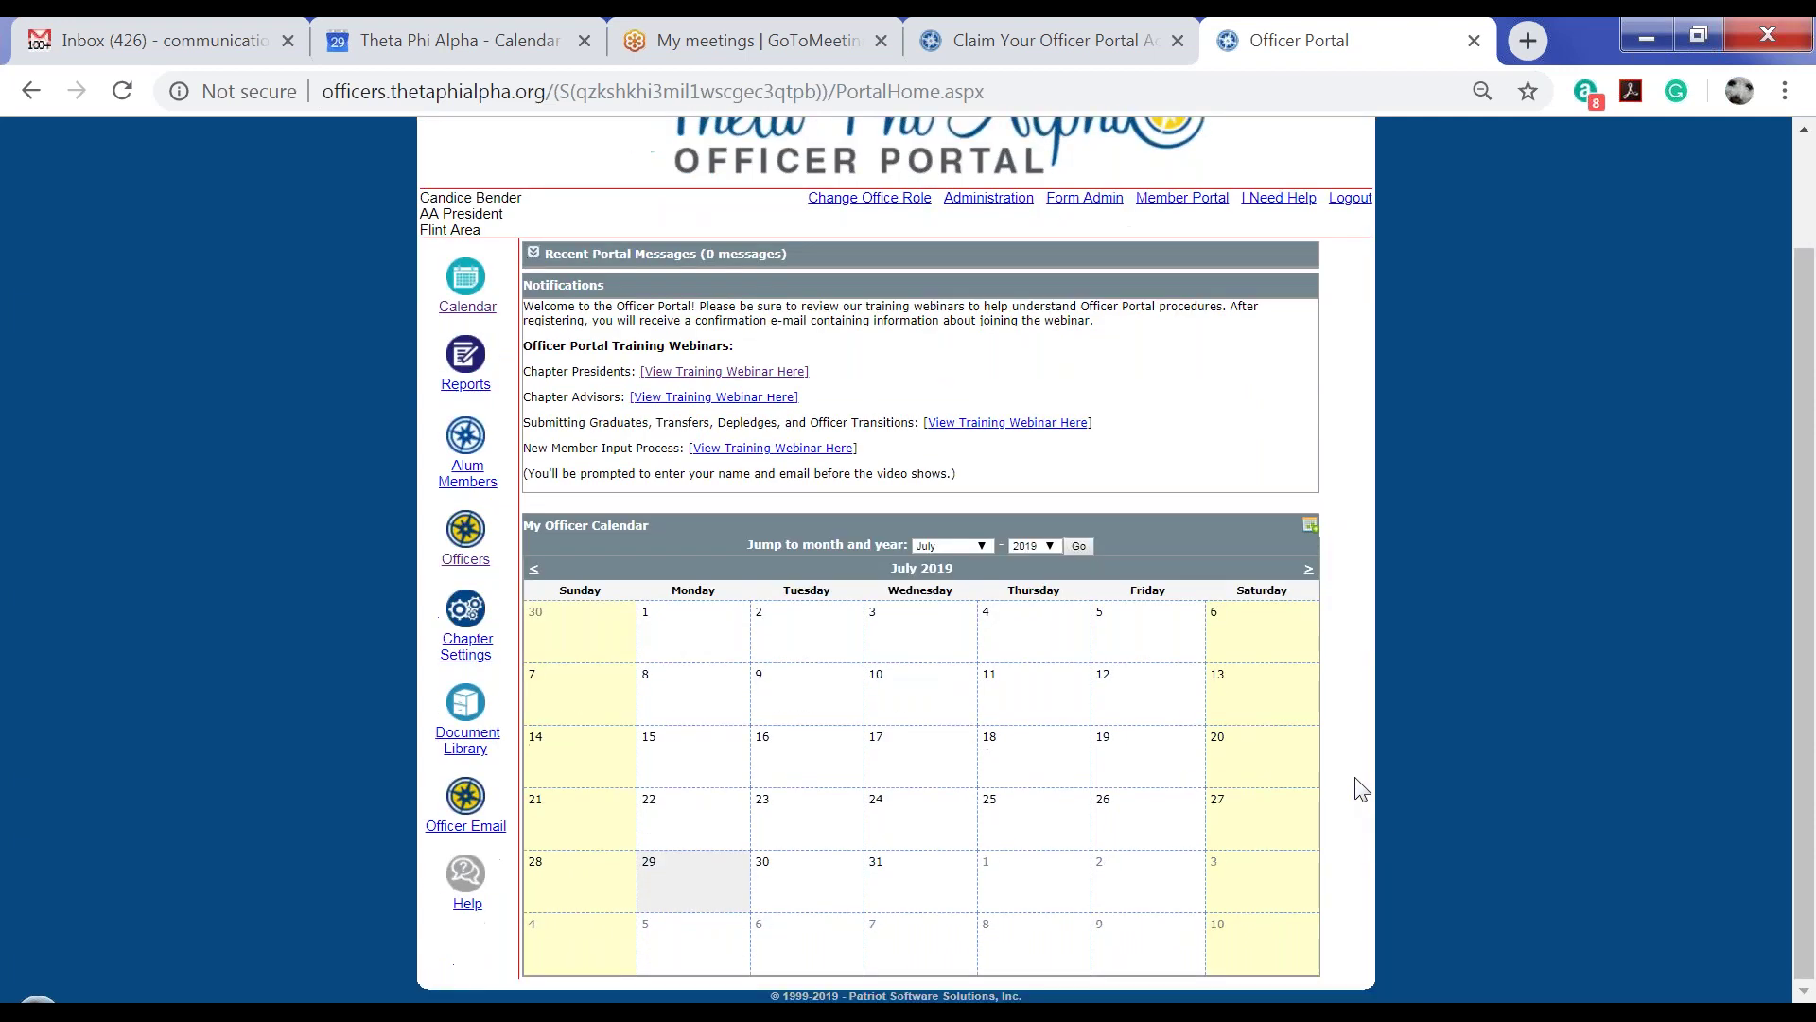
left_click(1308, 570)
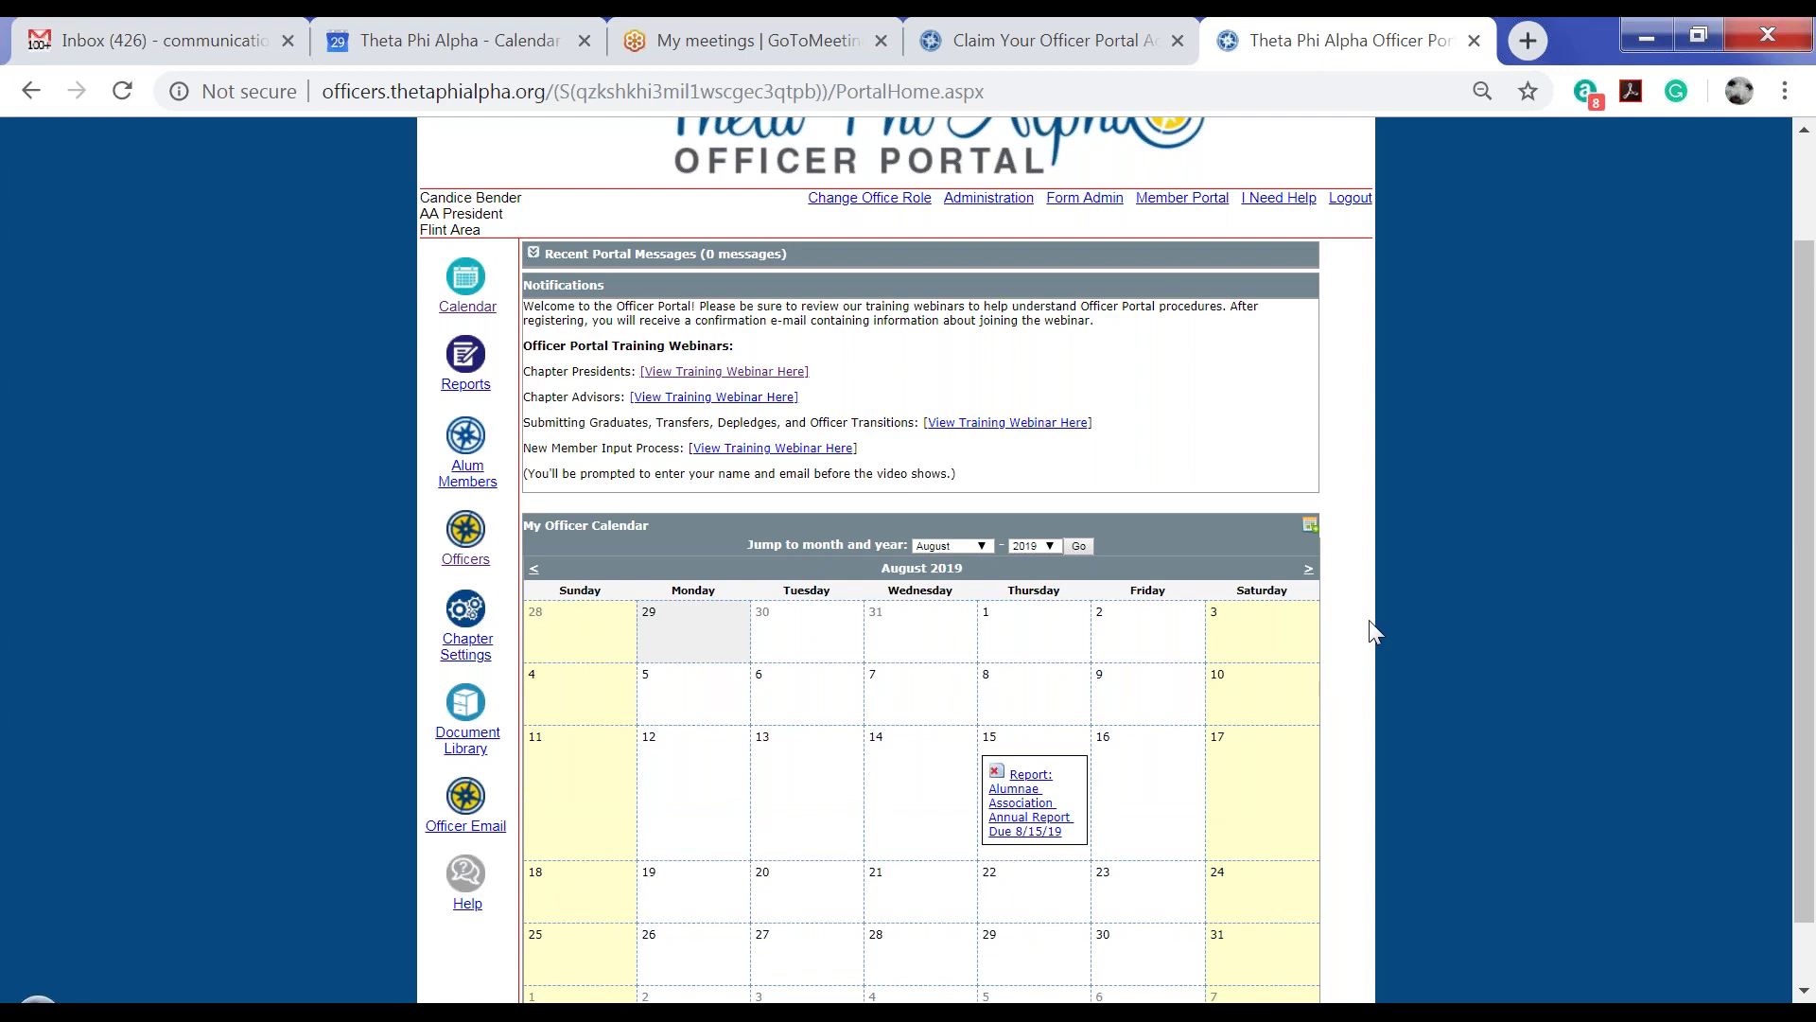
scroll(1370, 621, "down", 1)
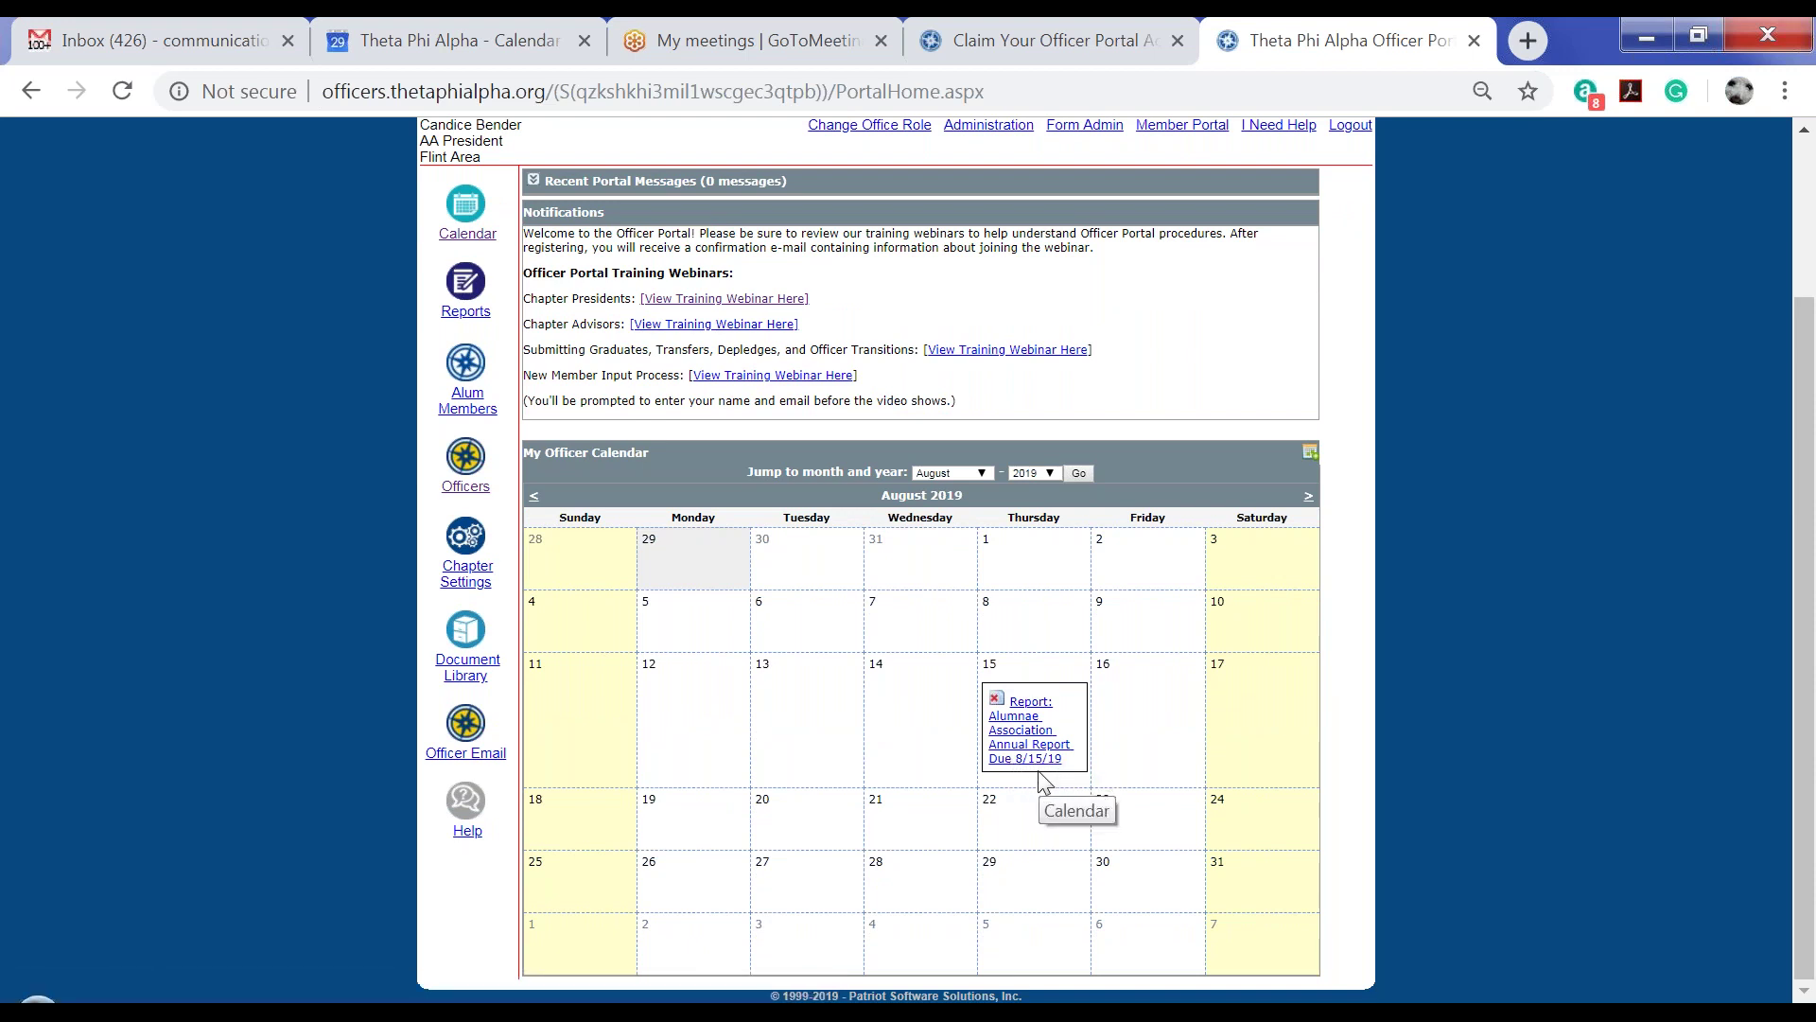
scroll(1368, 628, "up", 1)
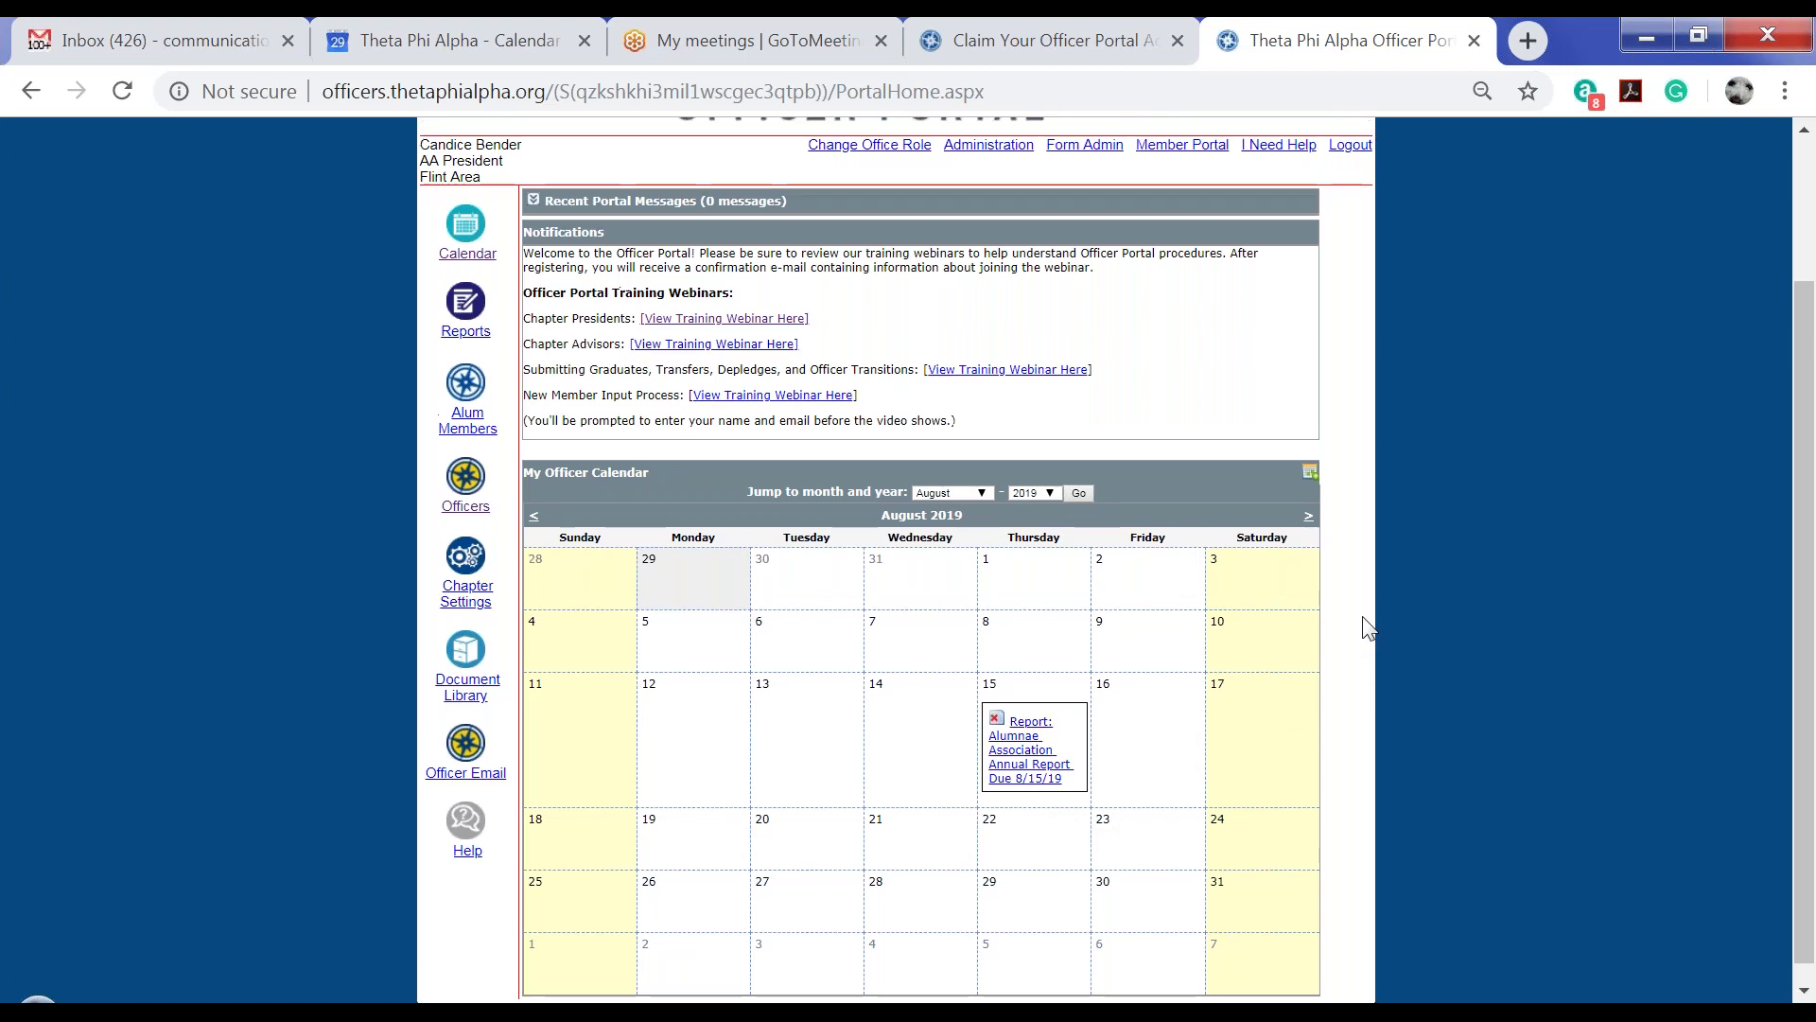
scroll(1368, 628, "up", 2)
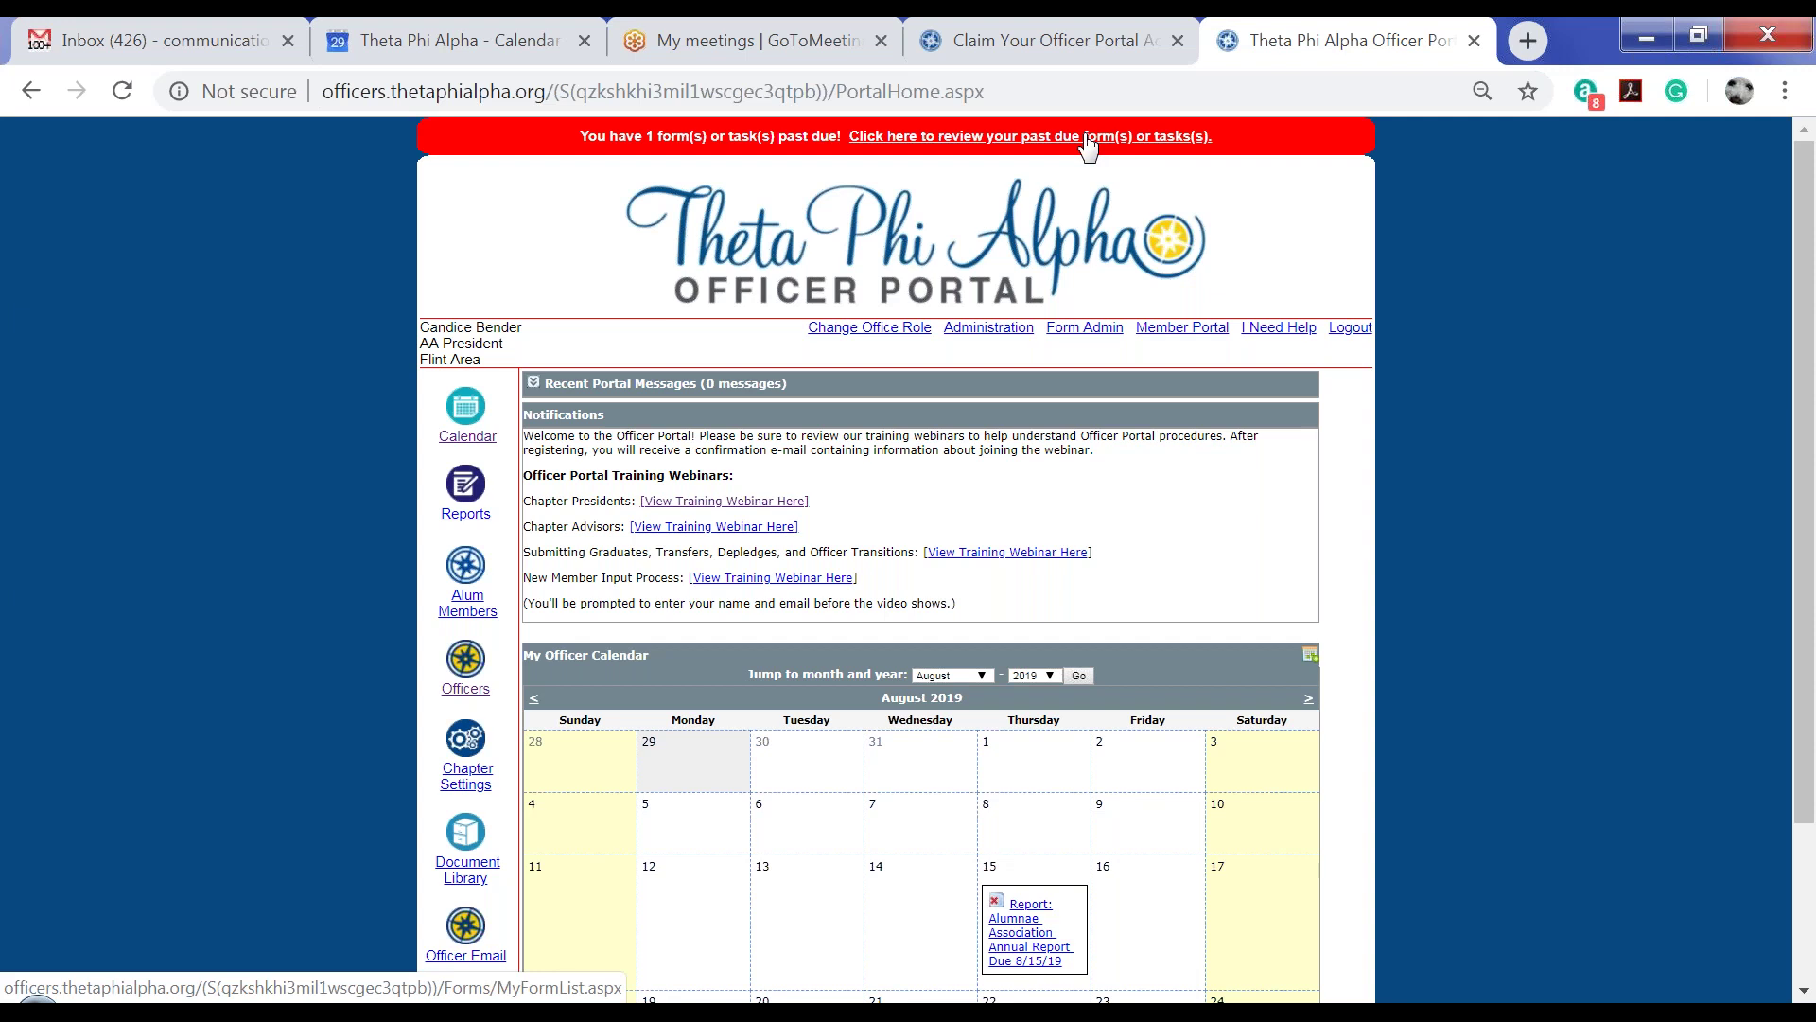
left_click(1088, 138)
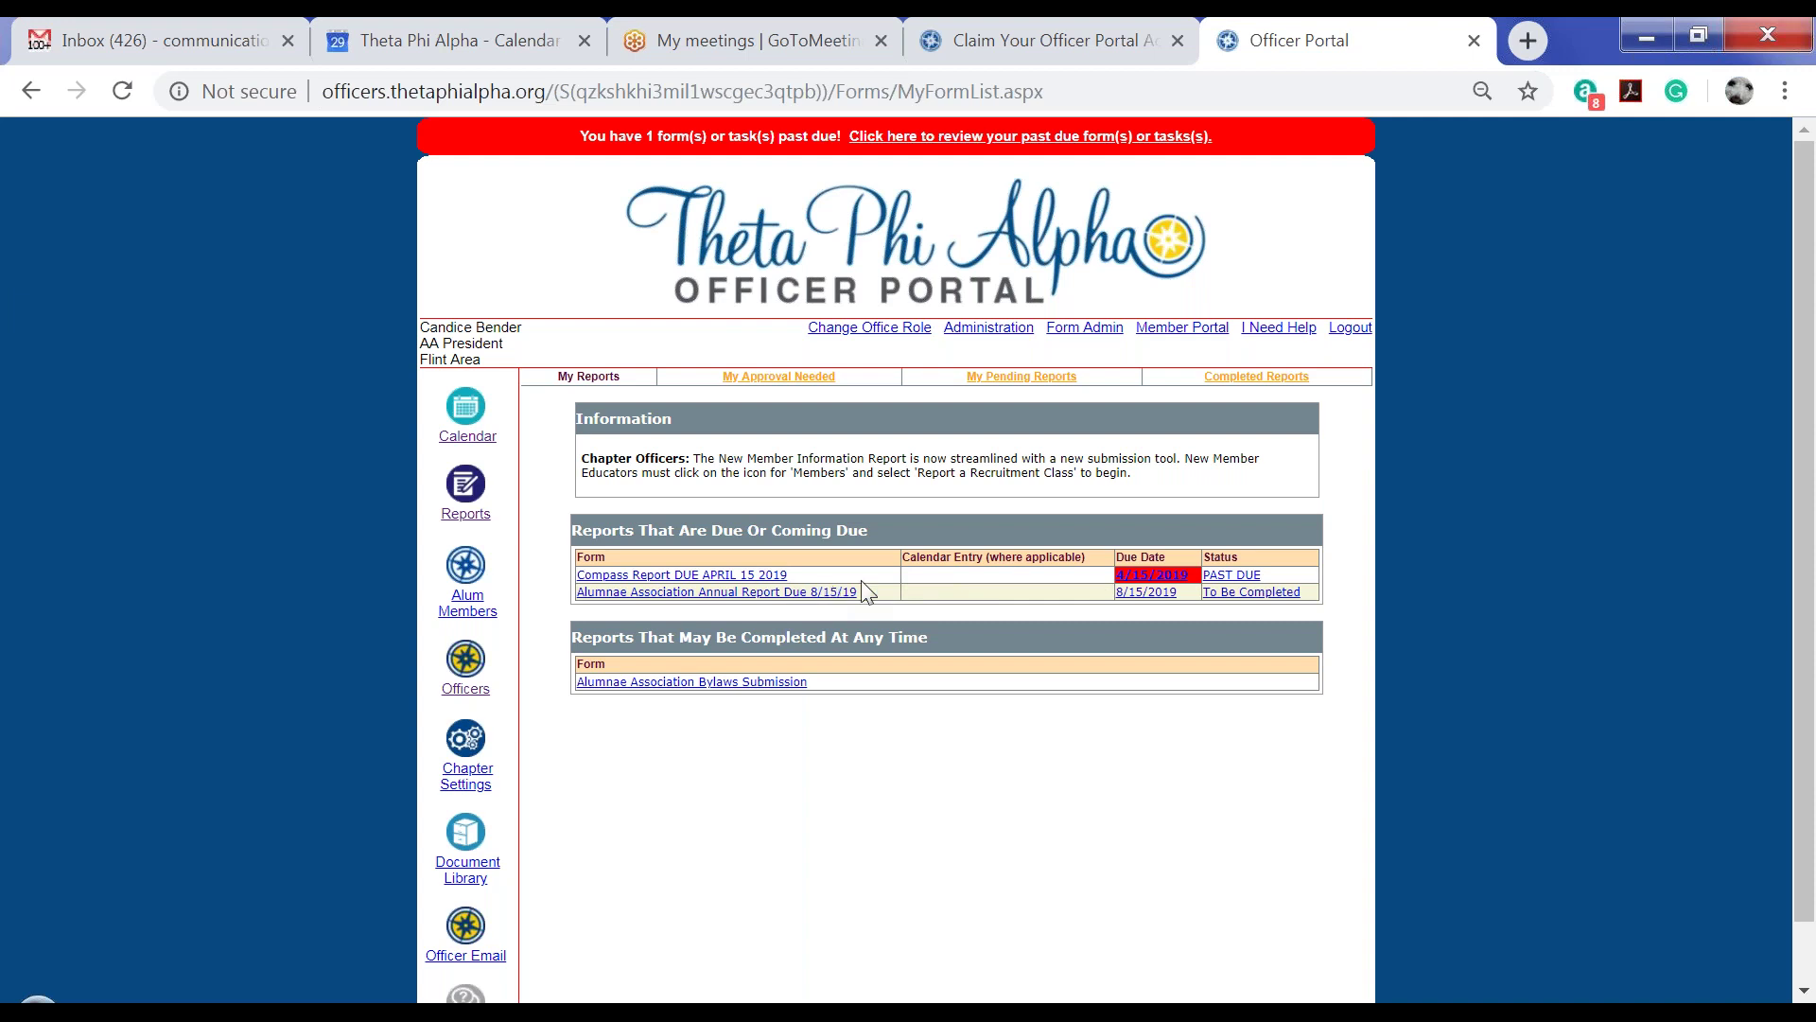
left_click(465, 408)
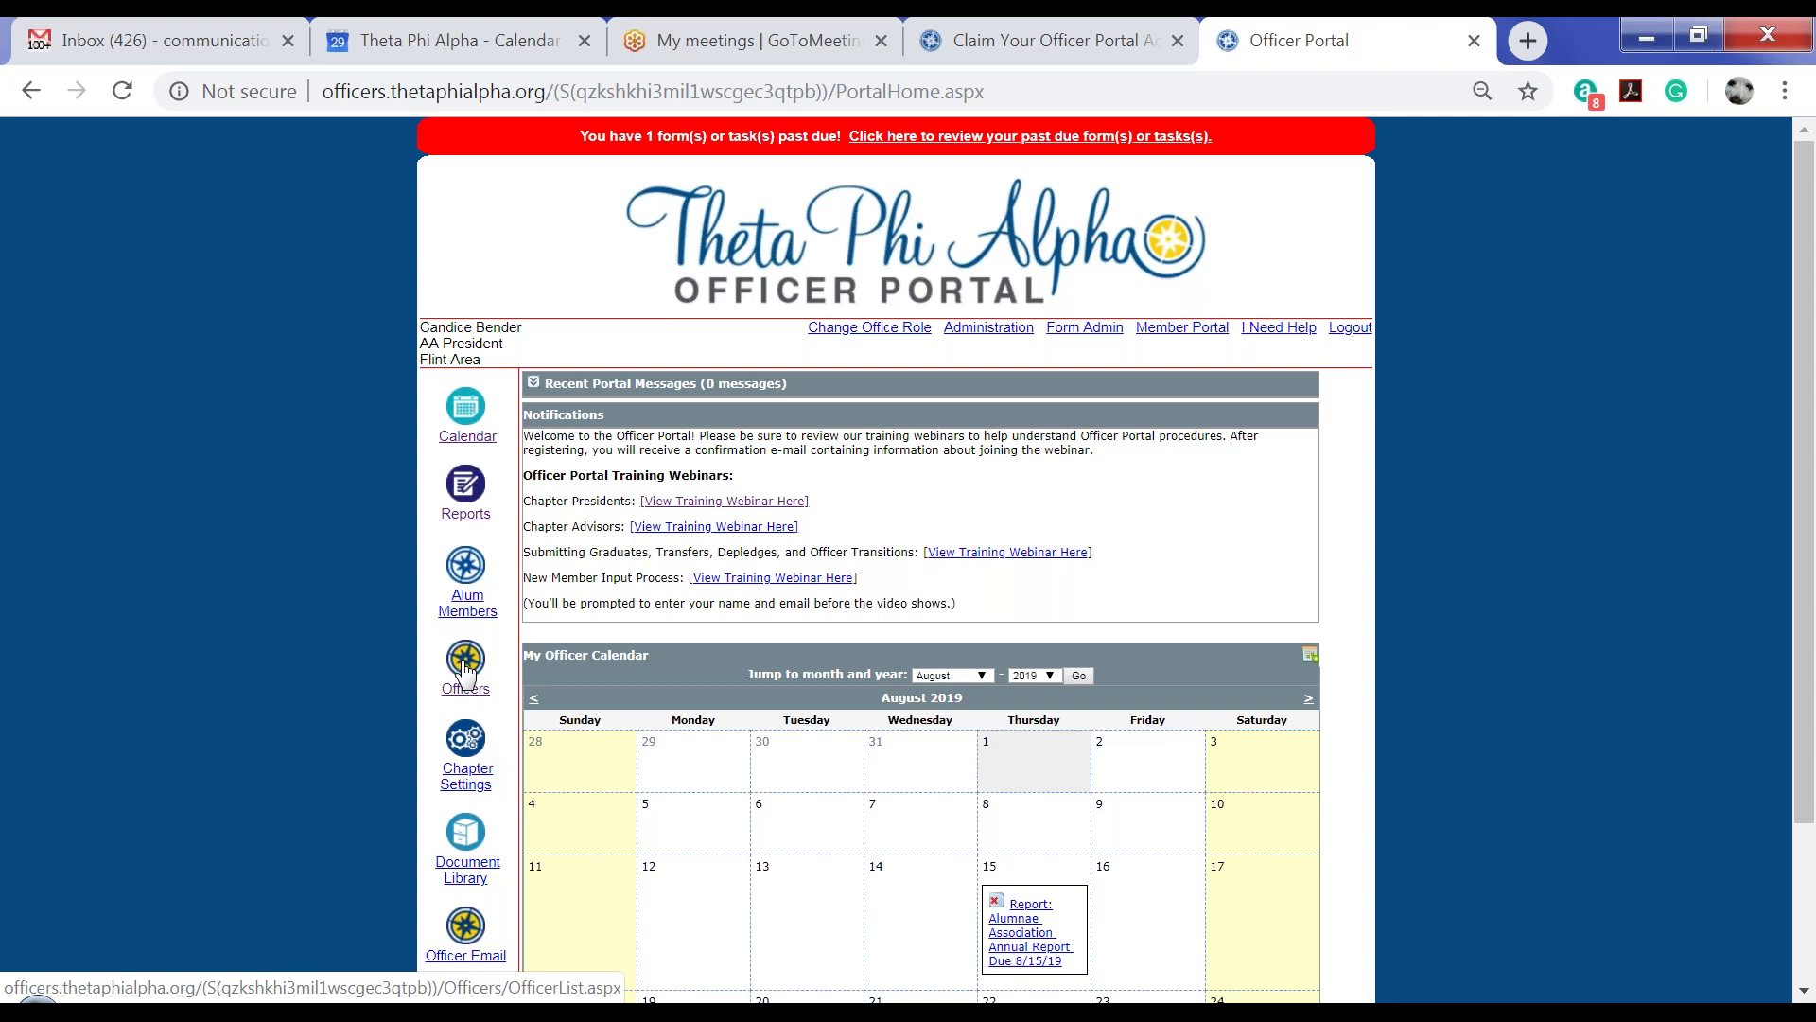
Show the Flint Area officer roster with its nine positions, mostly Officer Needed
left_click(463, 674)
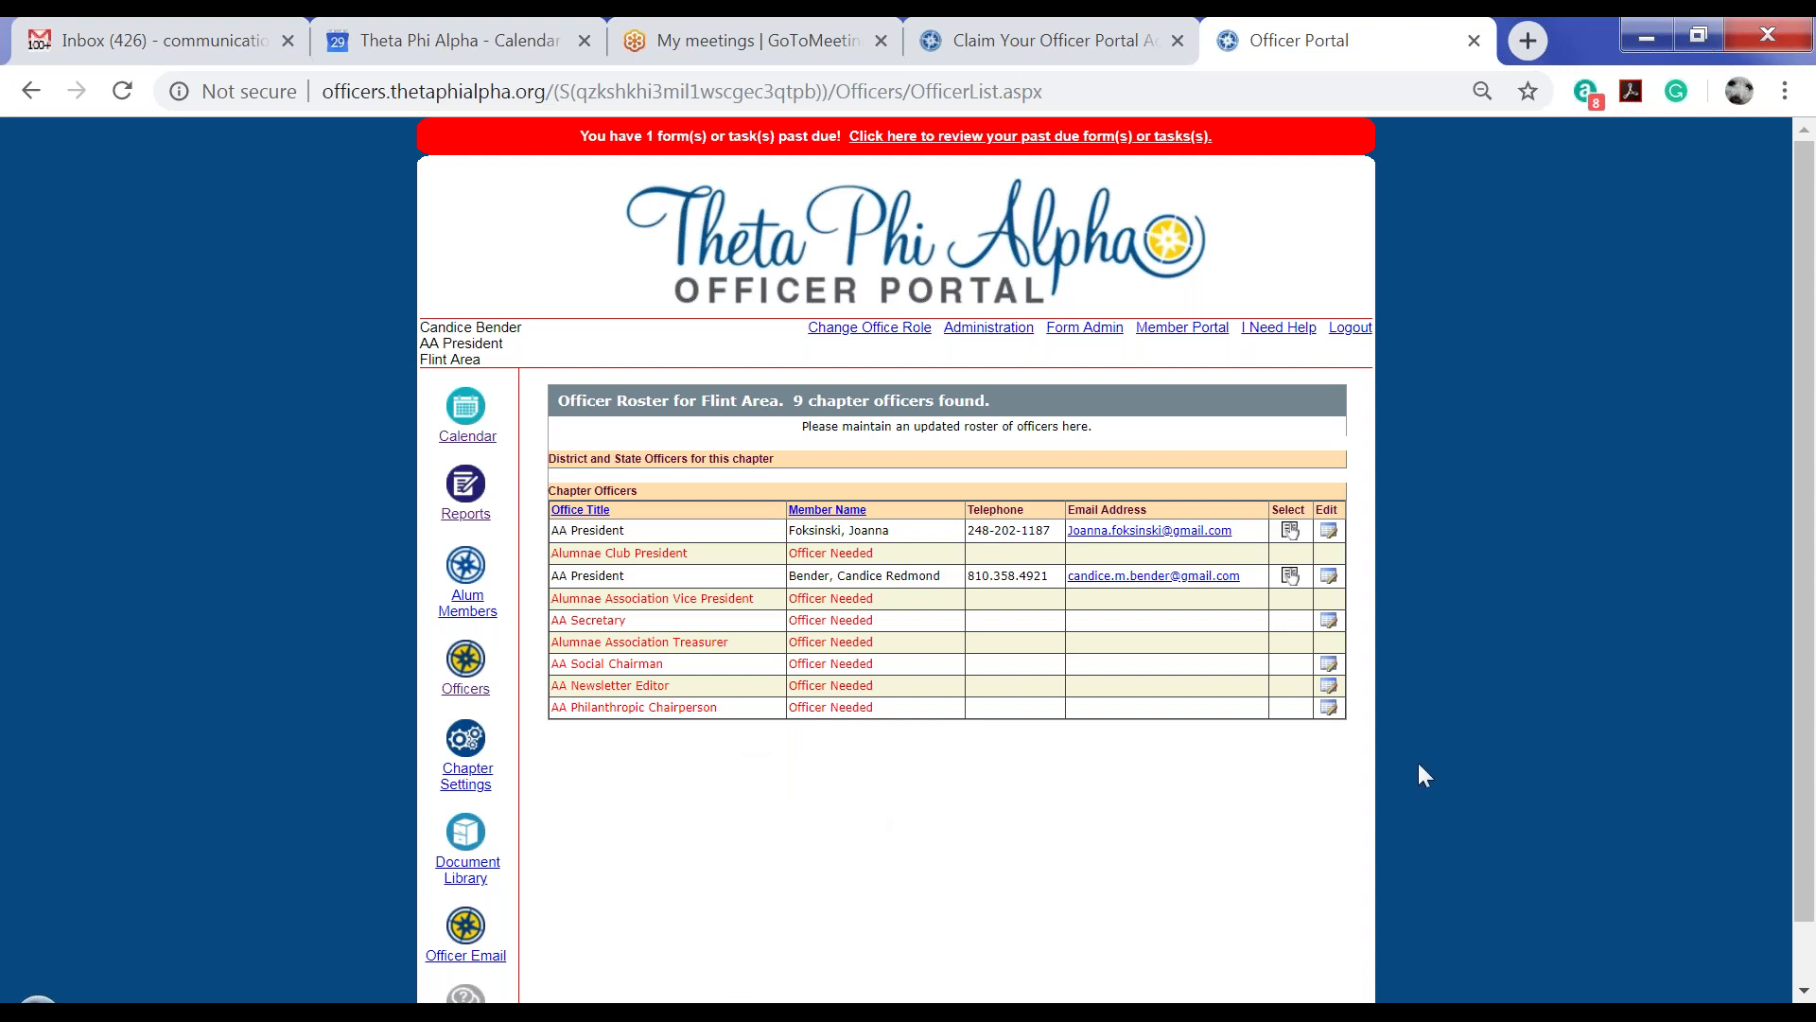
Begin replacing the vacant AA Secretary and search for the member by name with city Flint
left_click(1329, 622)
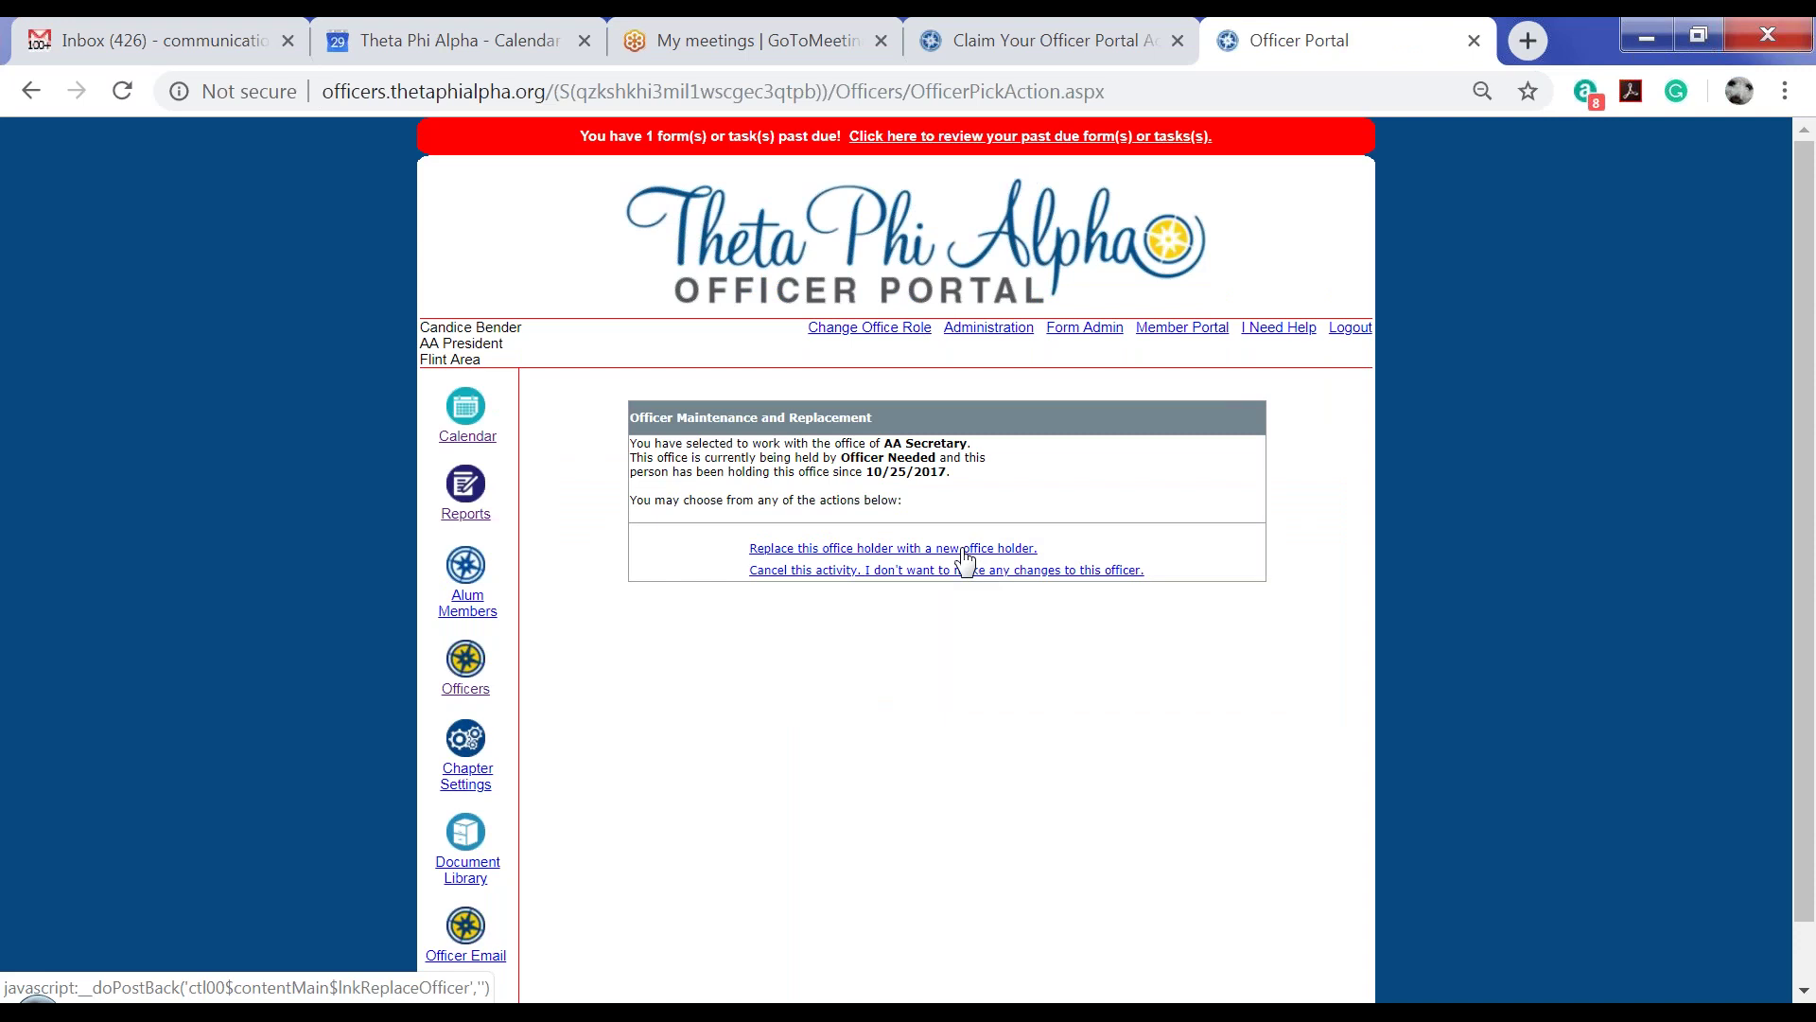
left_click(964, 551)
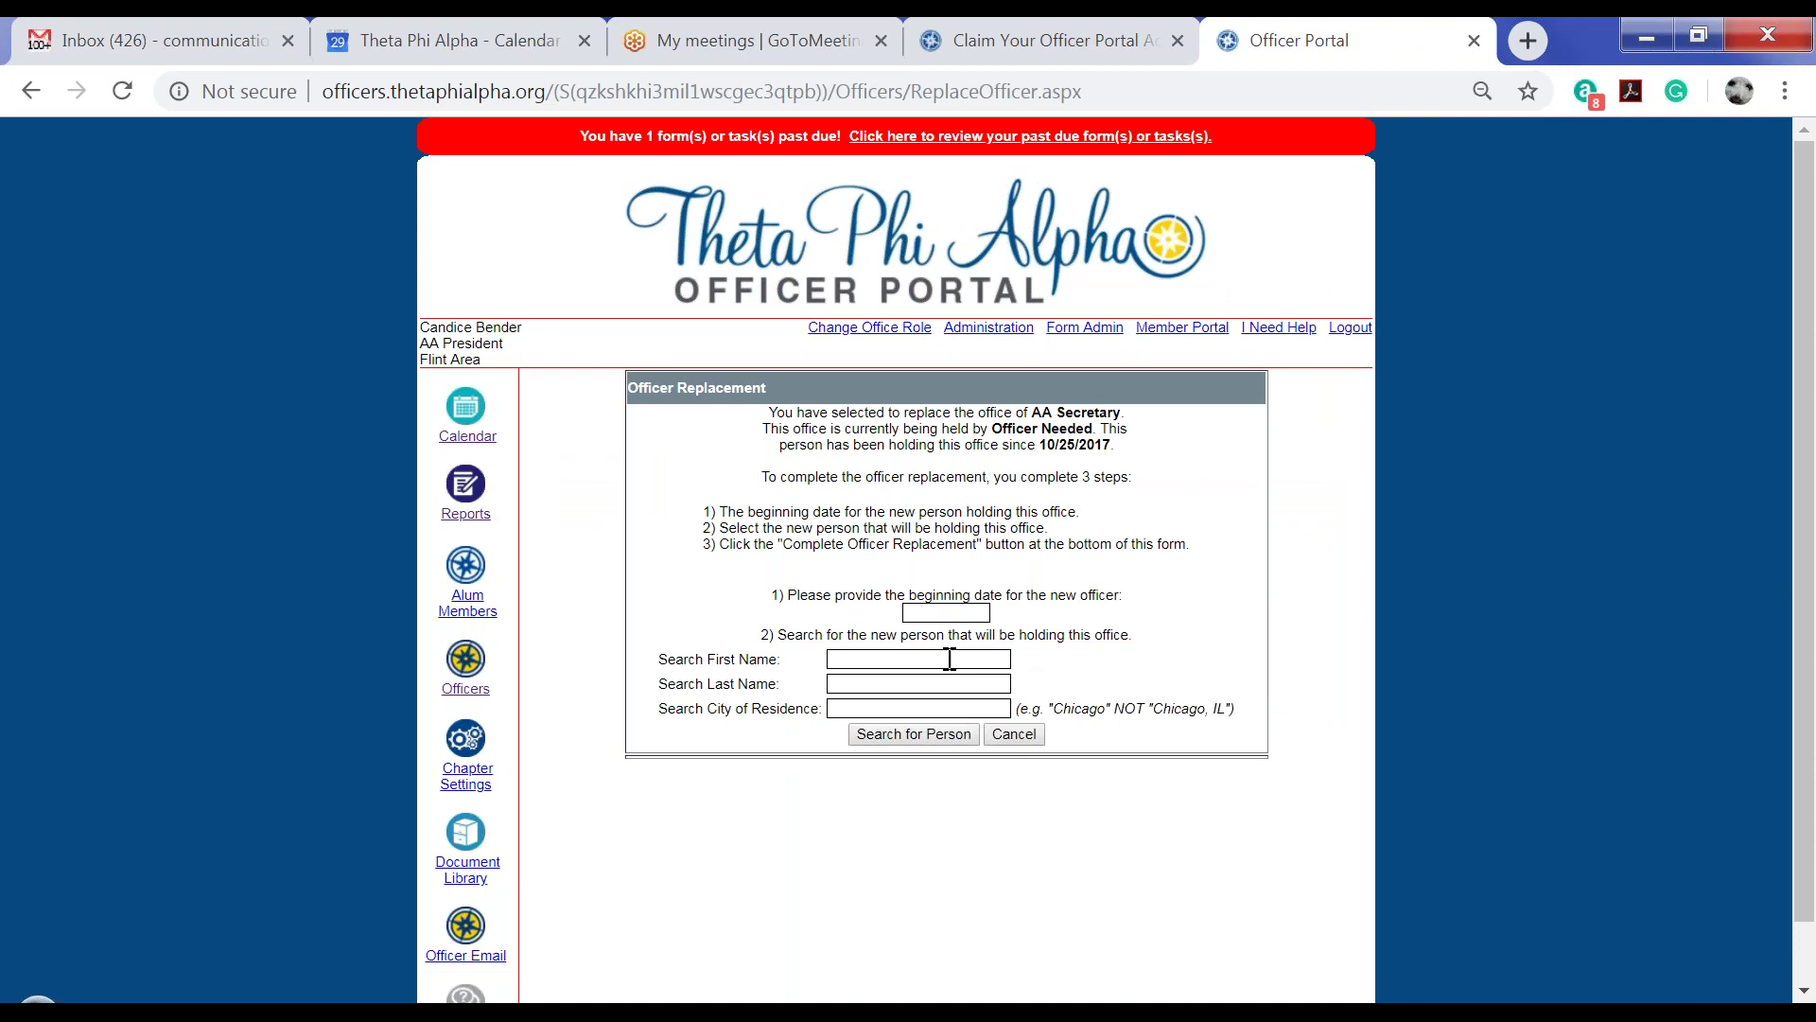
left_click(949, 658)
key("Tab")
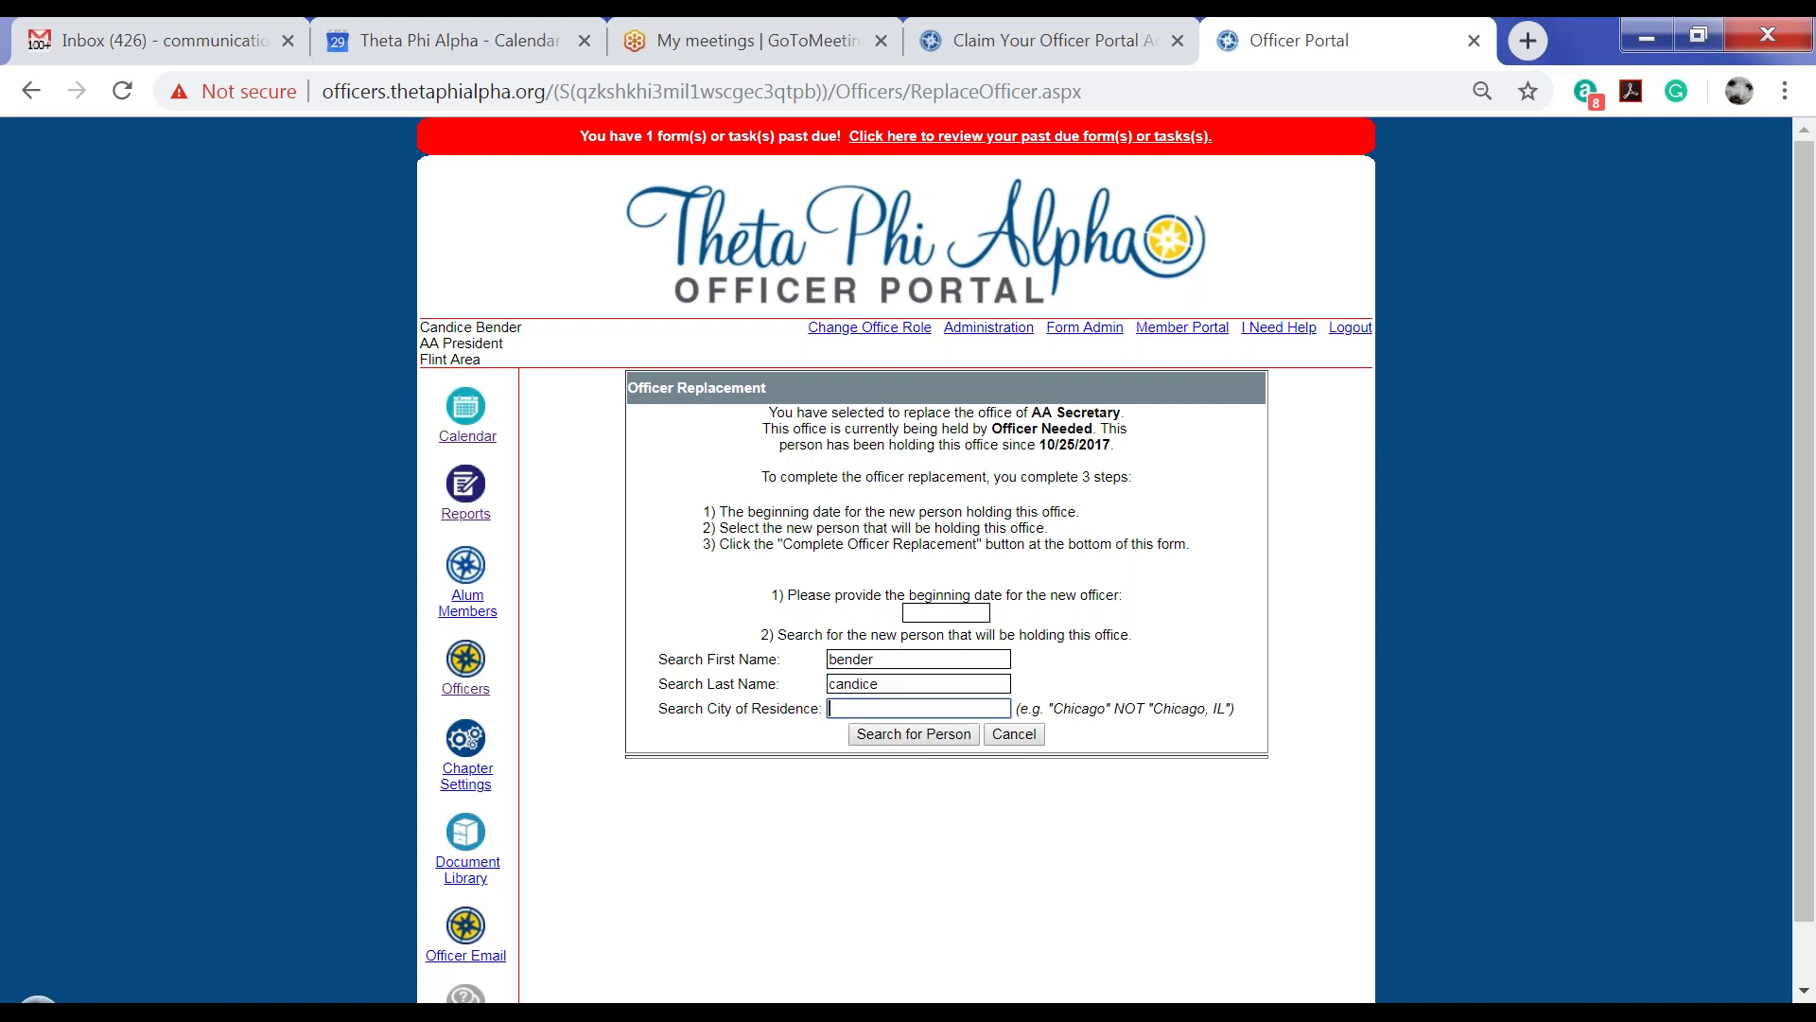
type("flint")
left_click(914, 734)
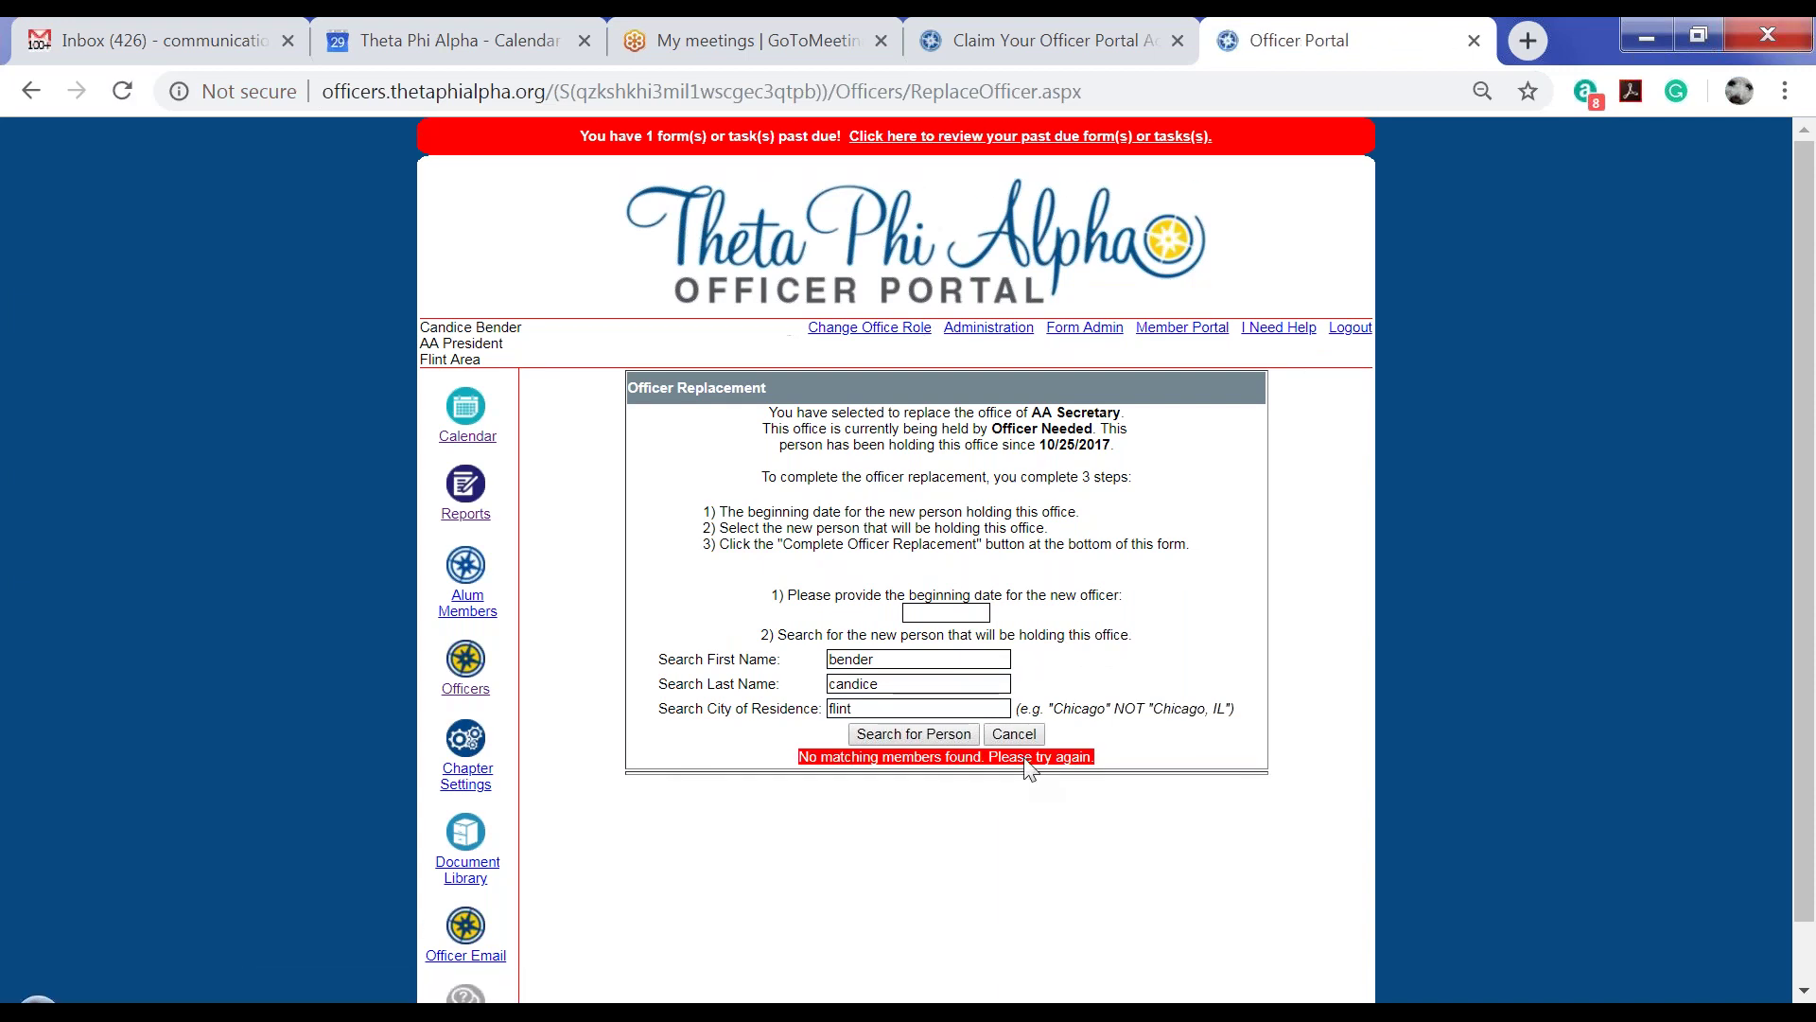
Correct the member's first and last names, search again, select the match, and return to the roster
double_click(881, 703)
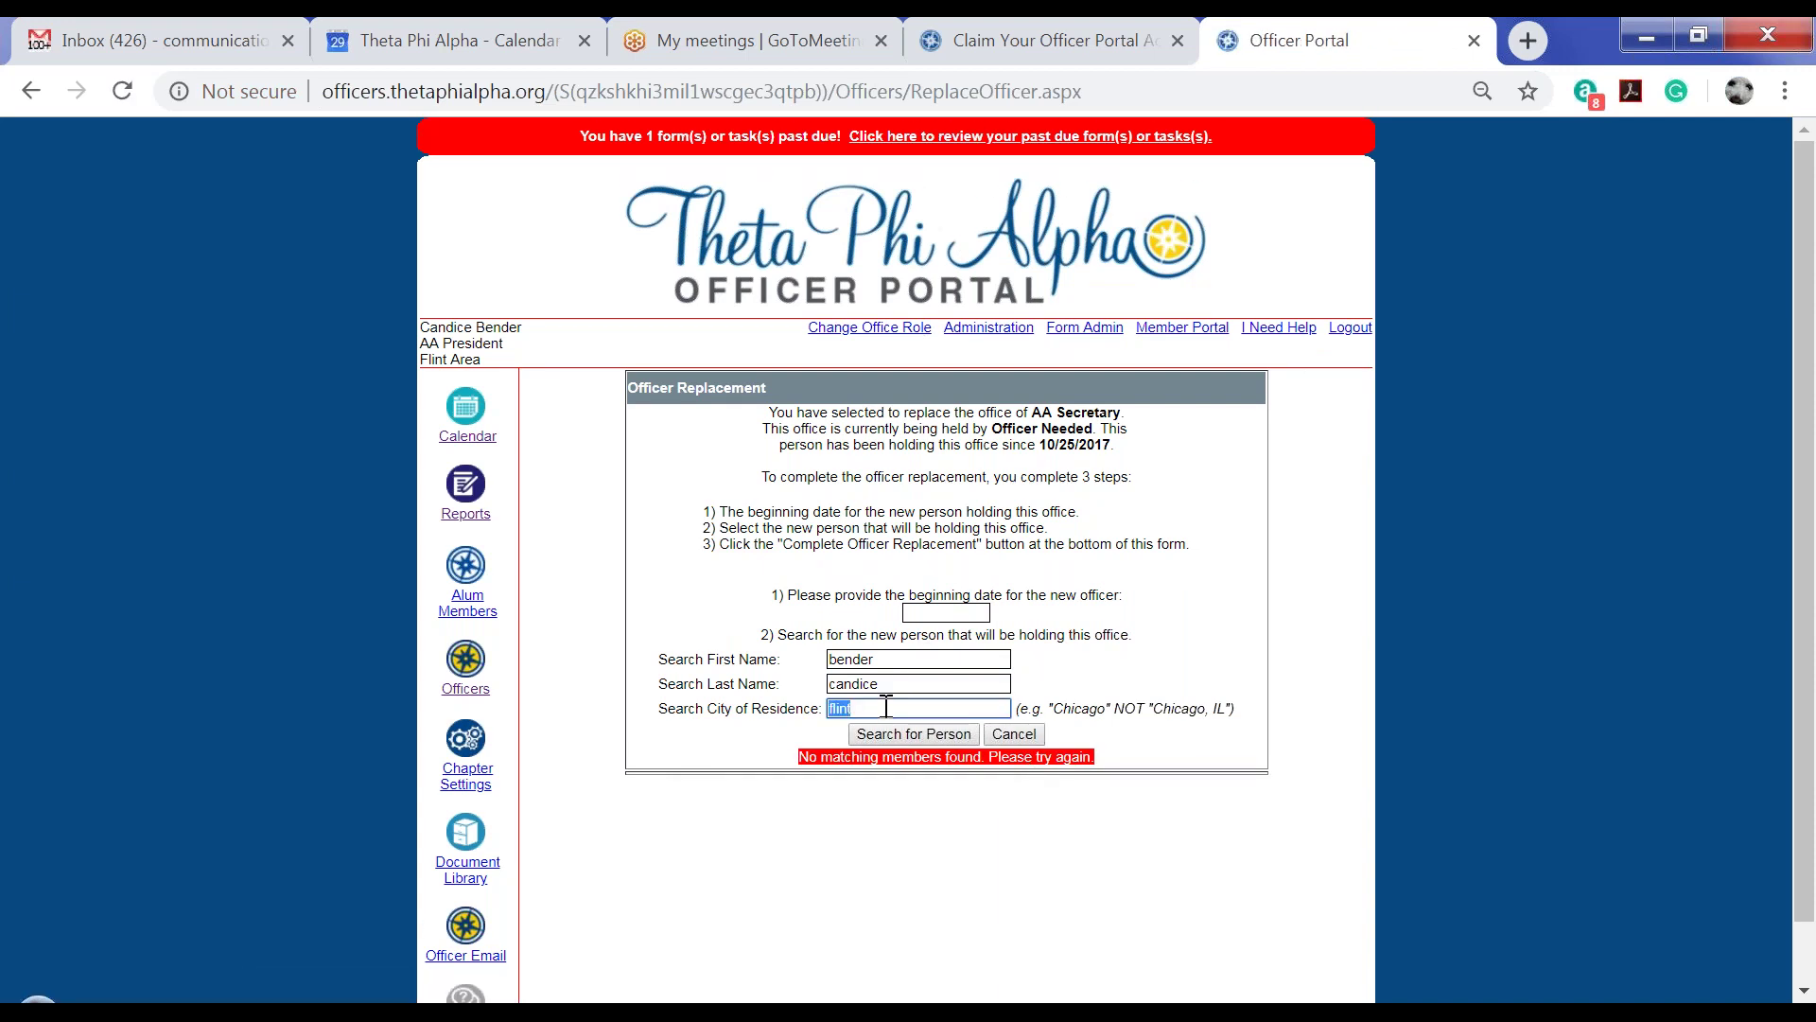
double_click(883, 656)
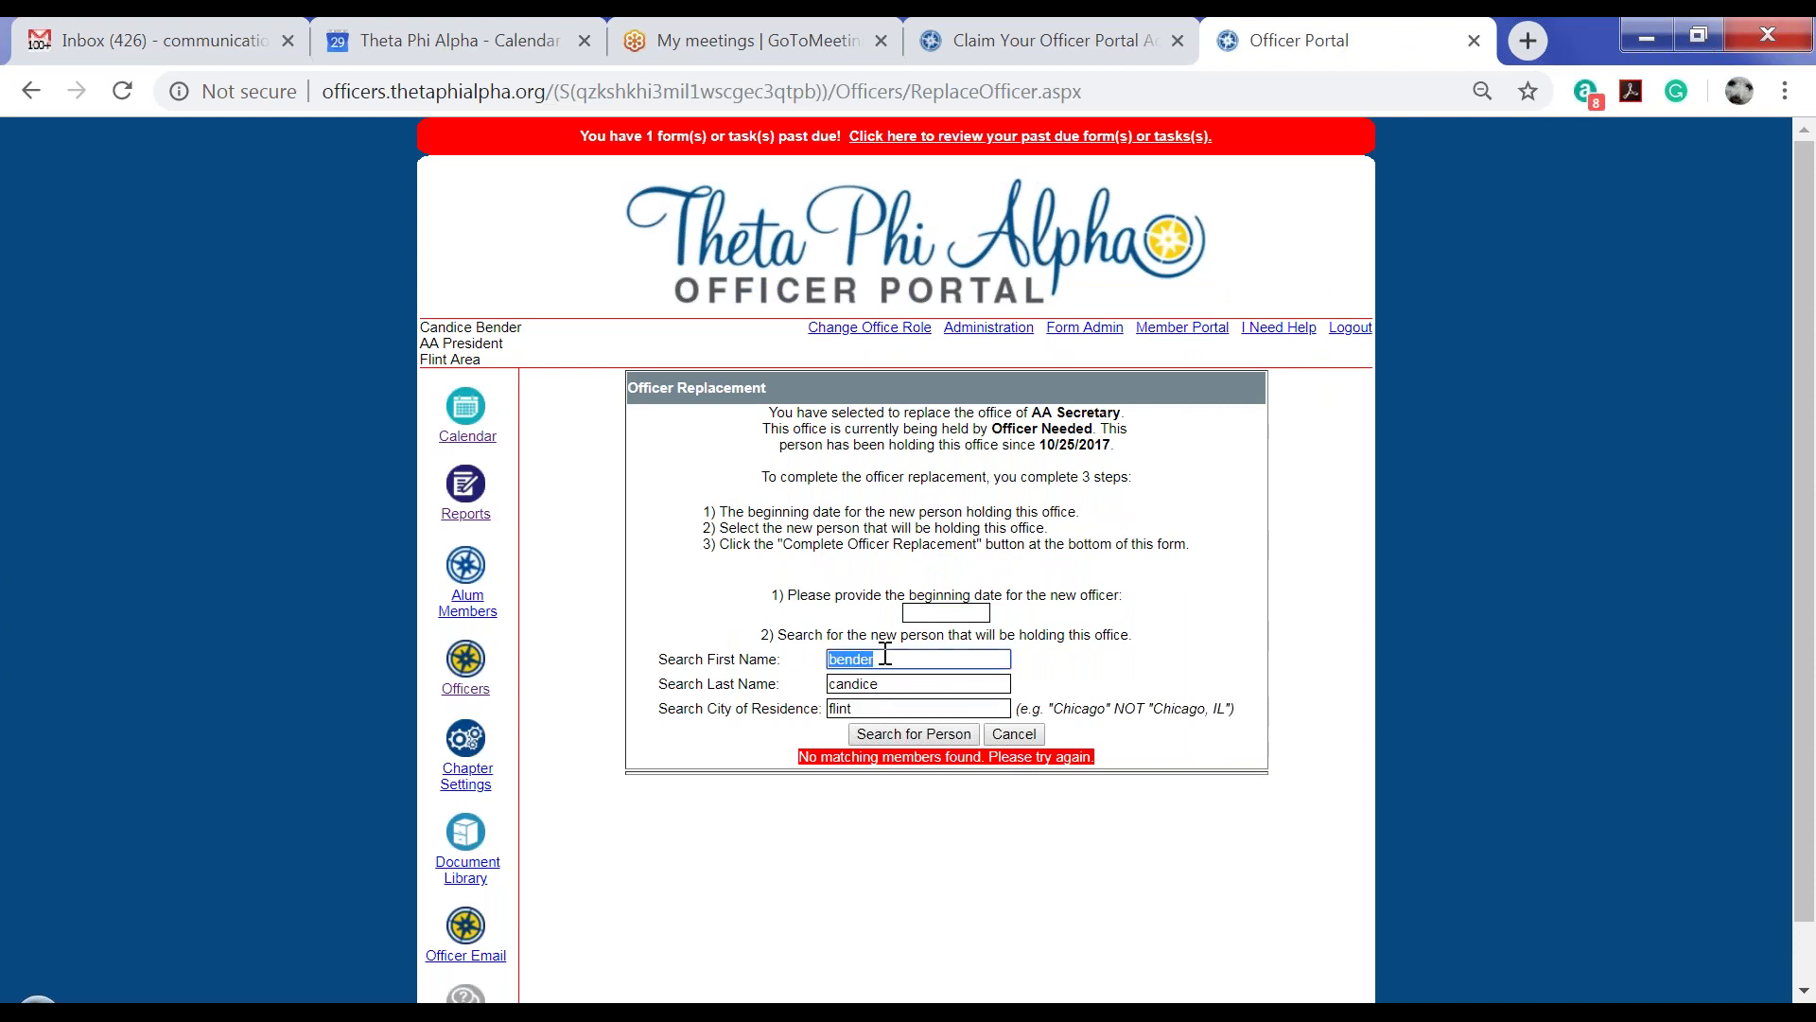
key("Tab")
left_click(910, 736)
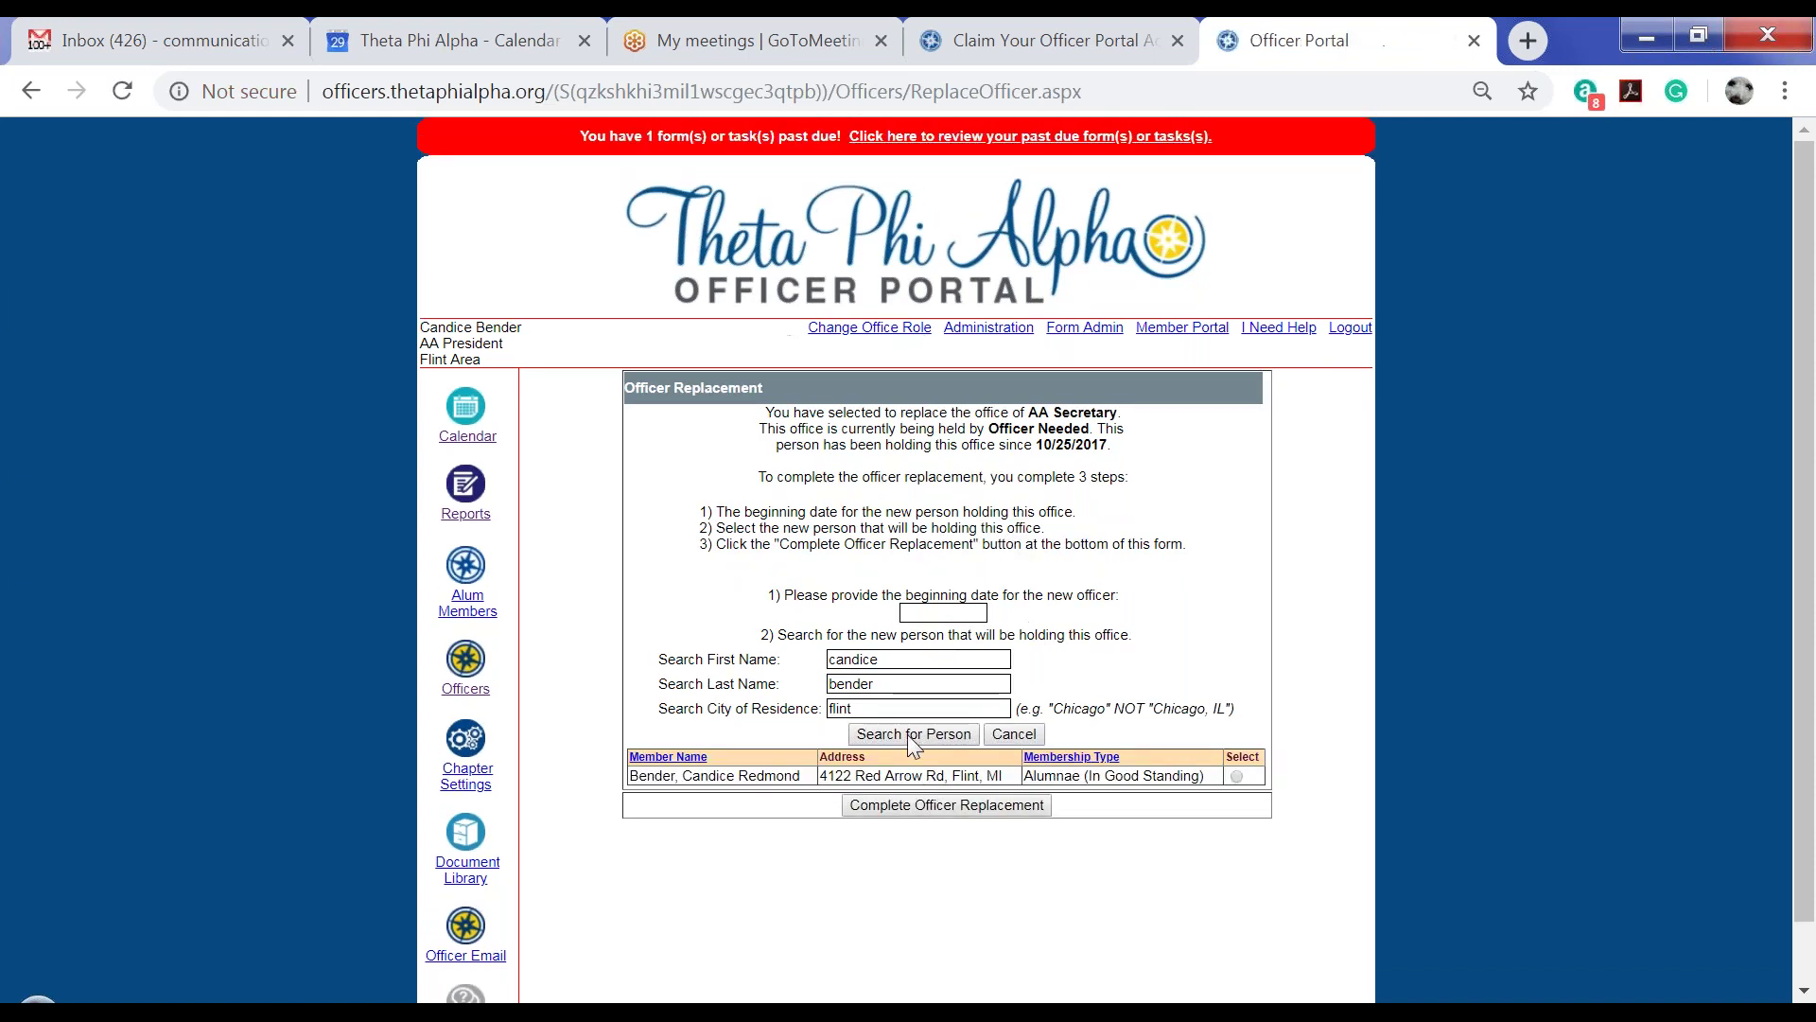
left_click(1237, 777)
left_click(457, 669)
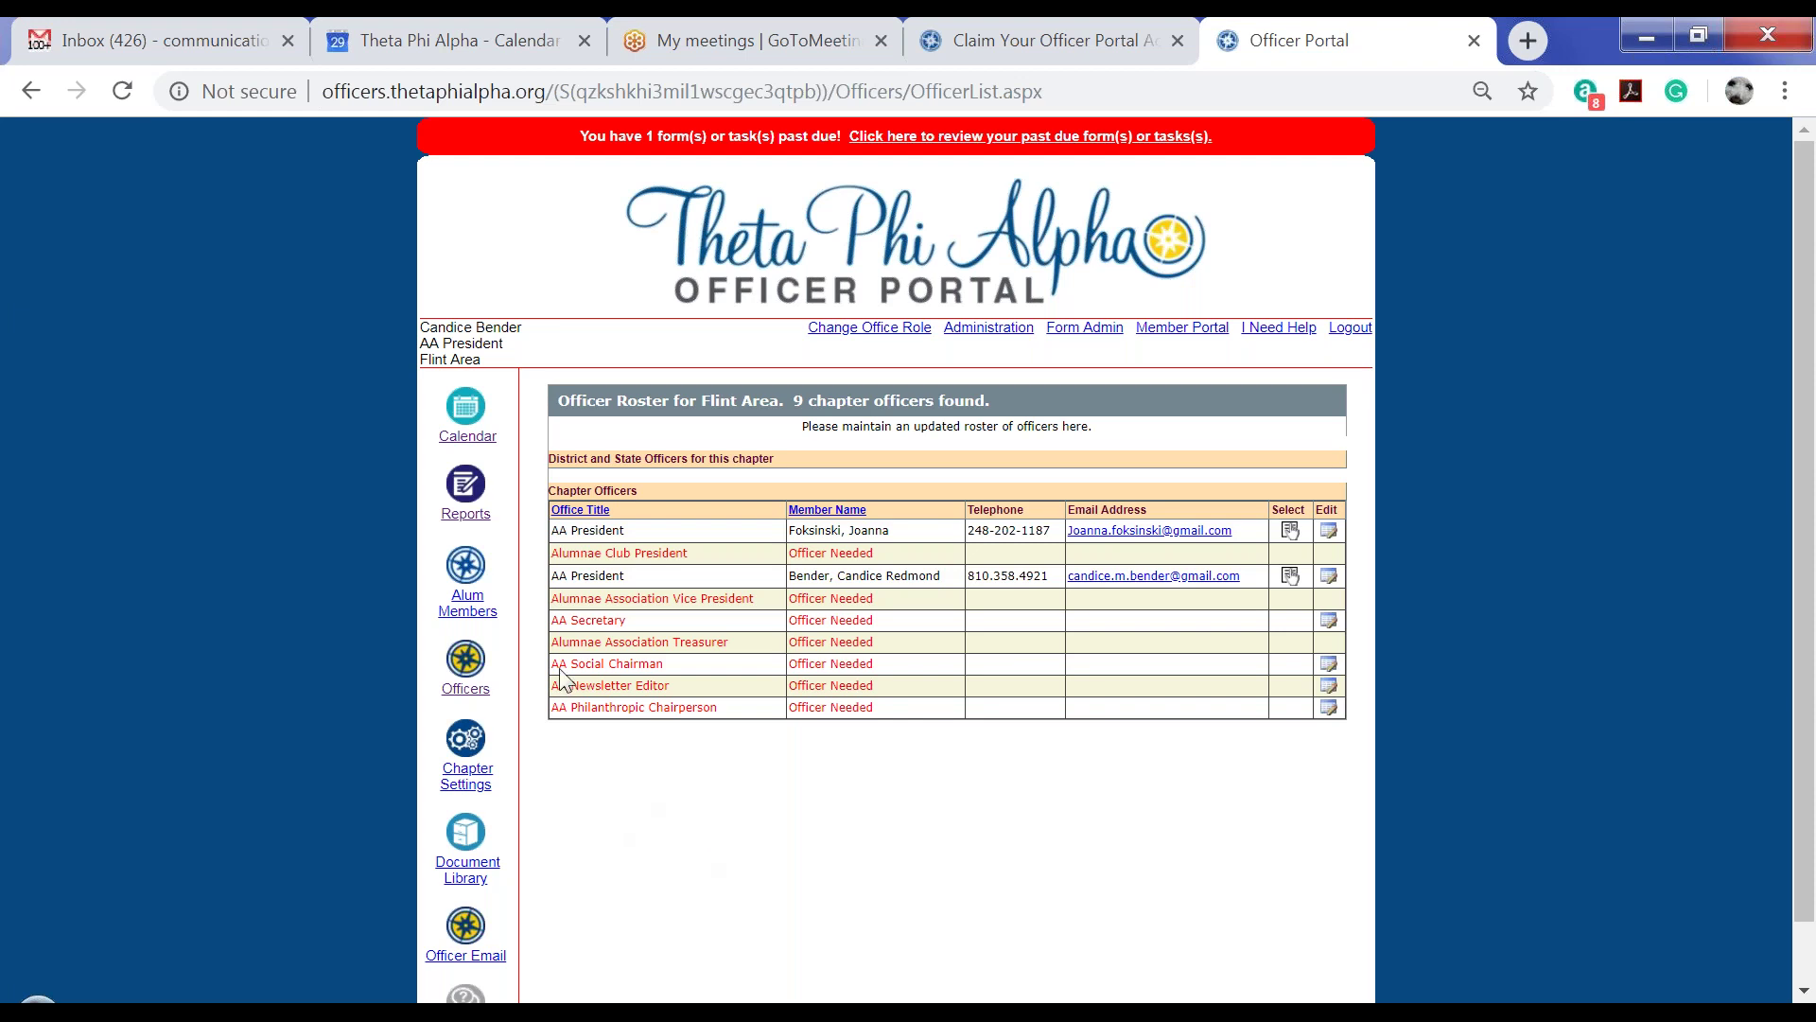
From Reports, bring up the empty Flint Area Alumnae Association Bylaws Submission form and skim it
left_click(462, 490)
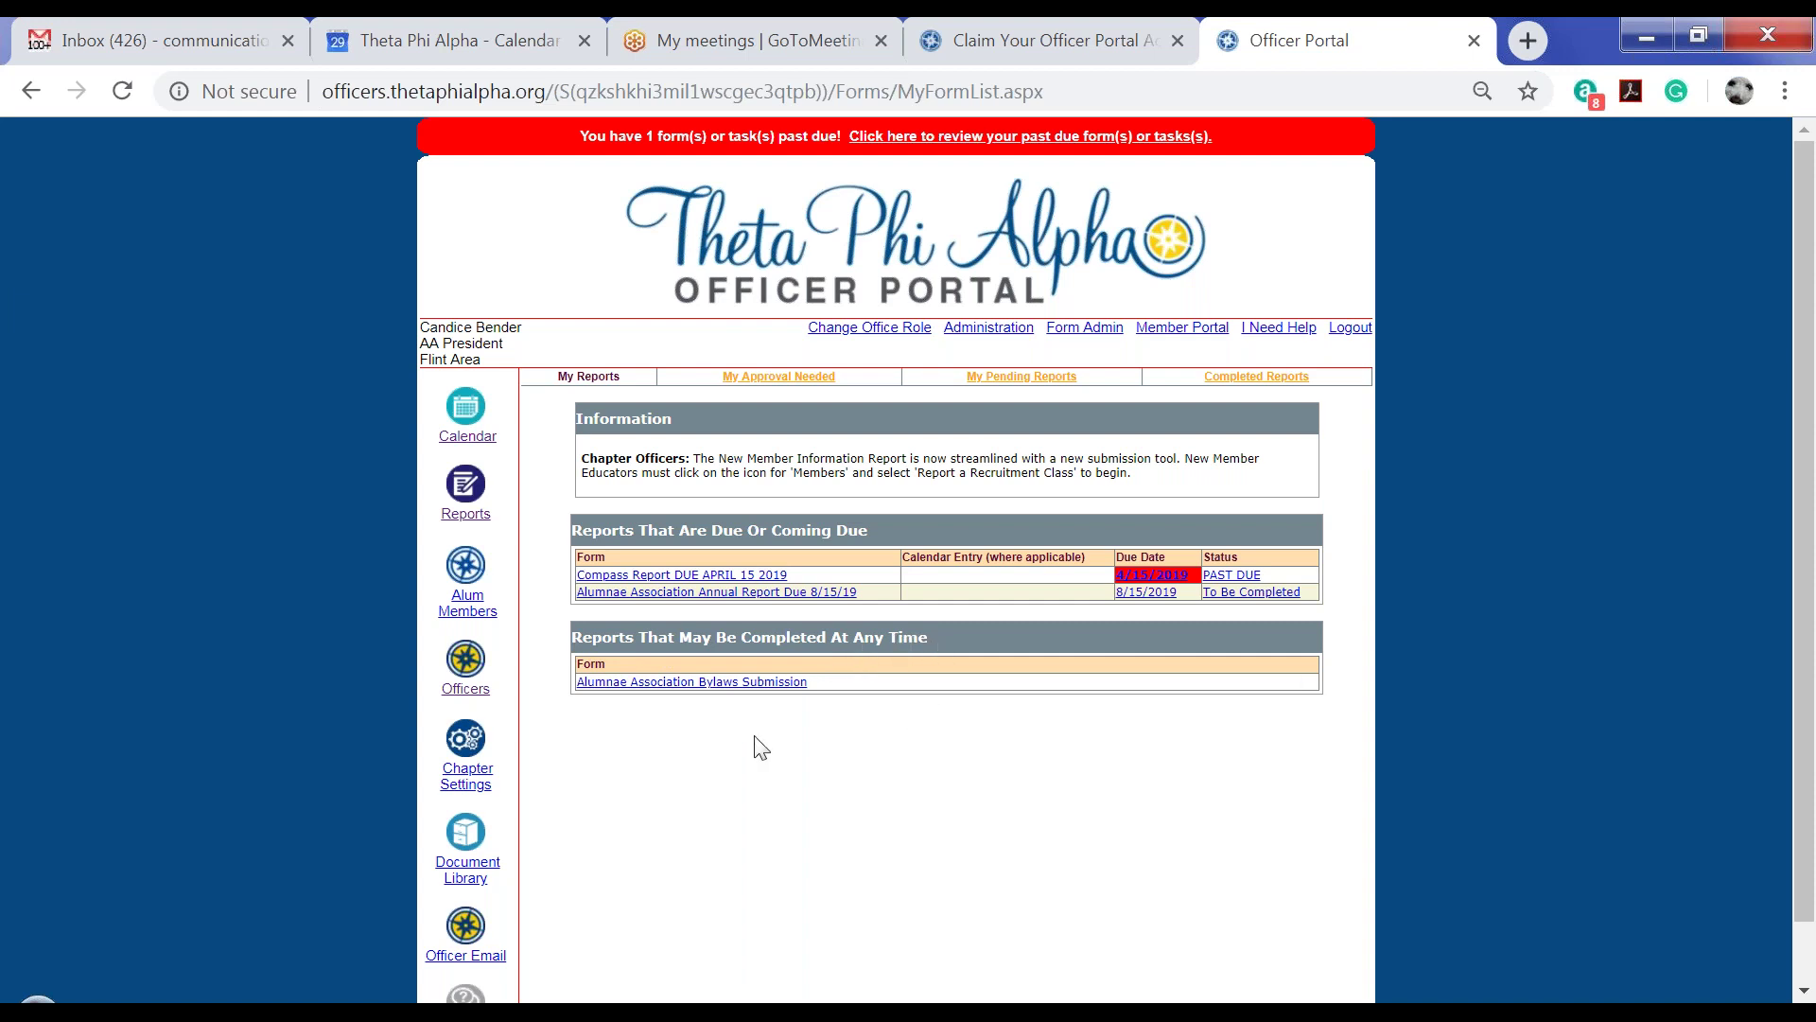
left_click(691, 683)
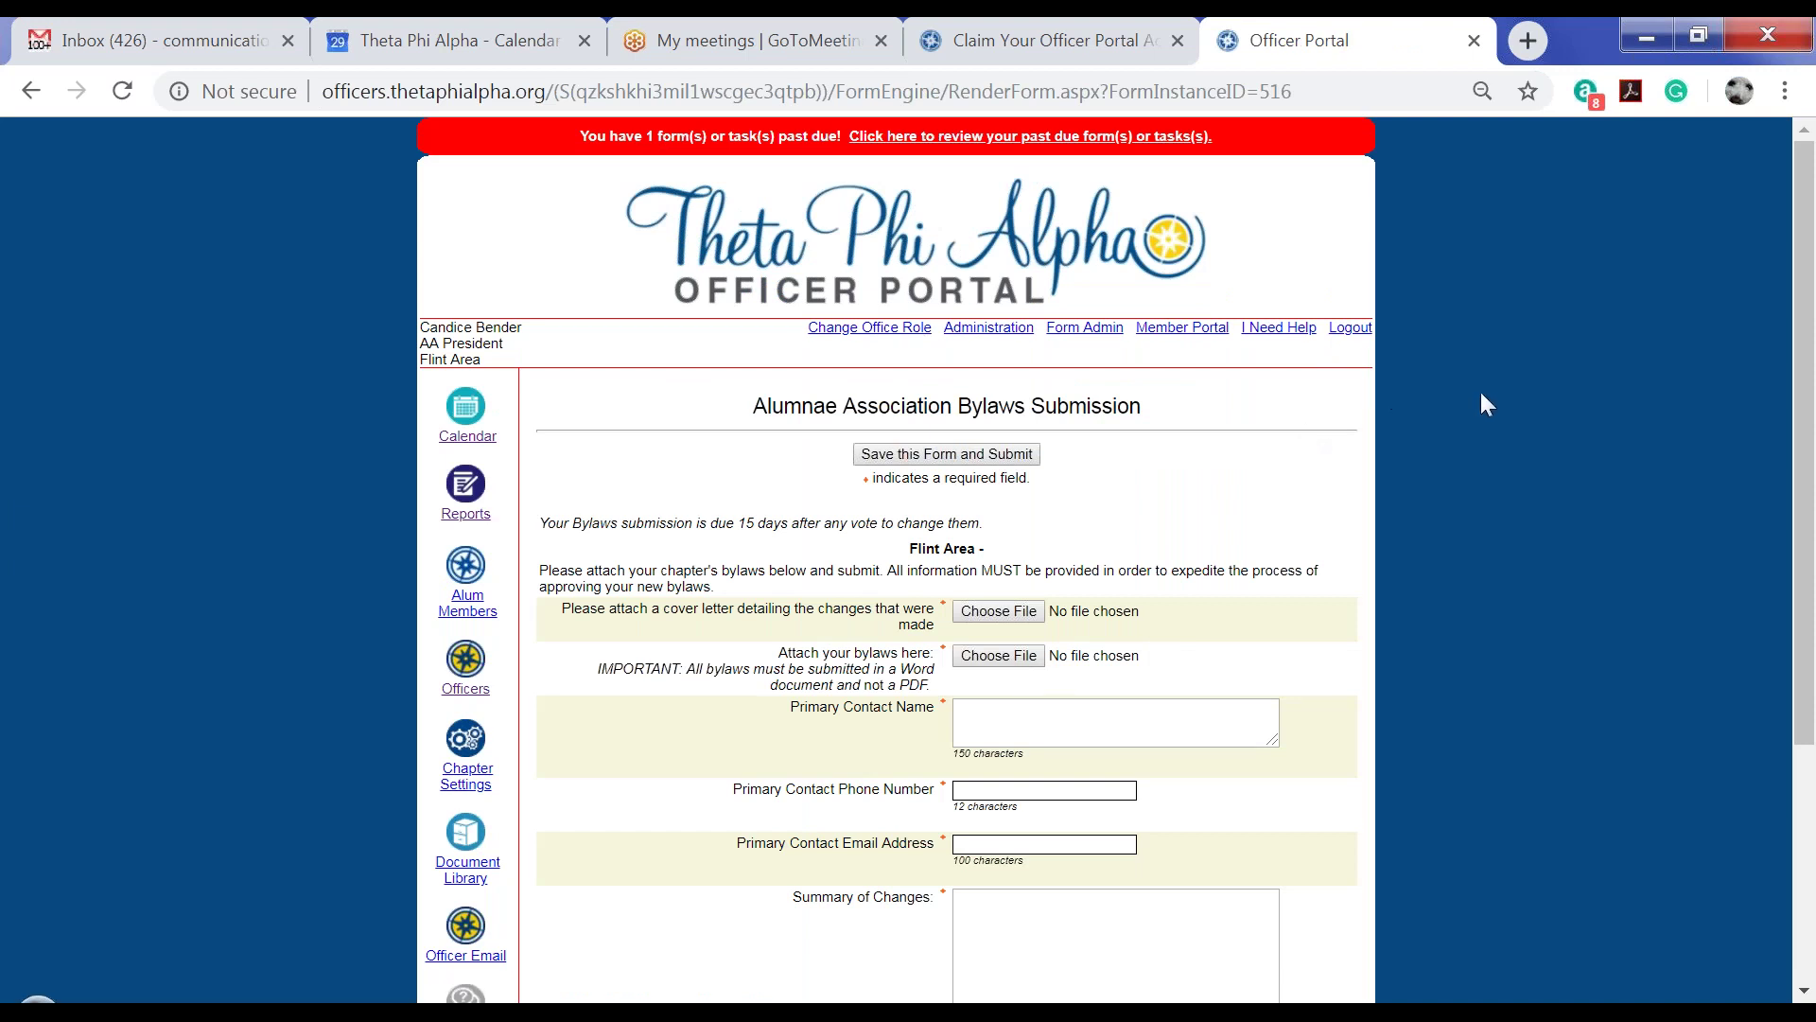
scroll(1479, 392, "down", 3)
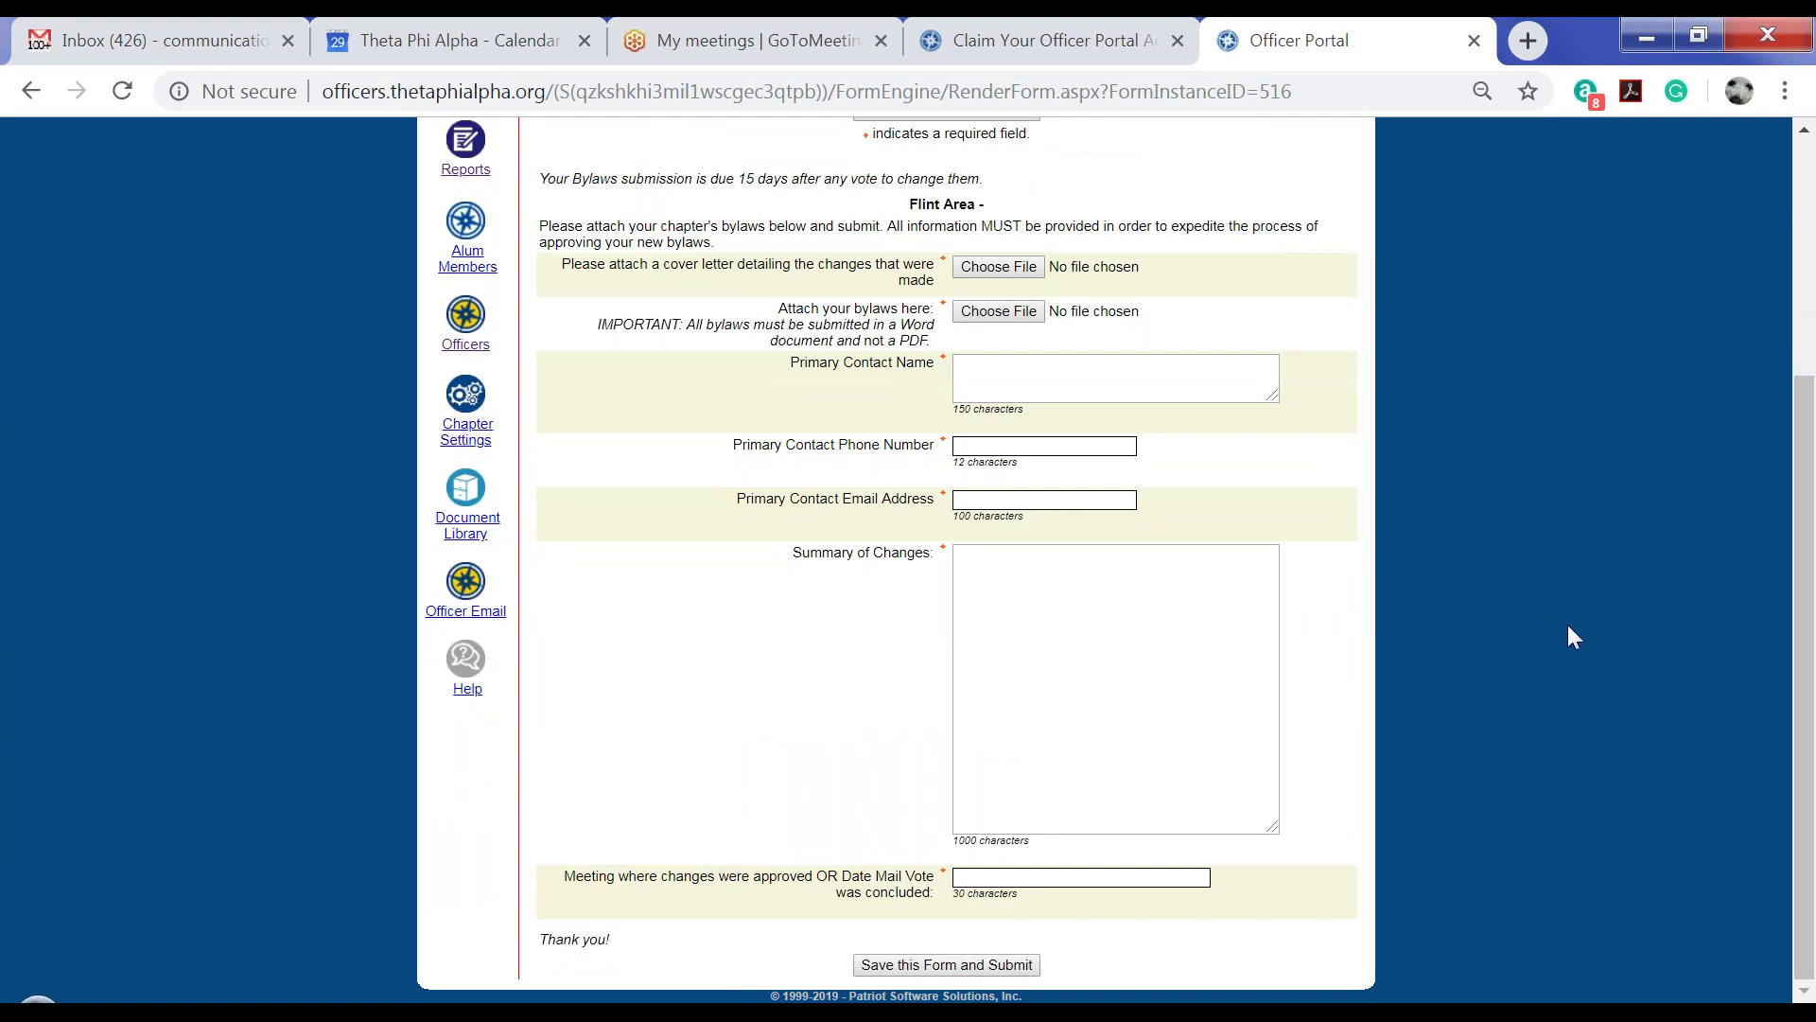
scroll(1559, 633, "up", 4)
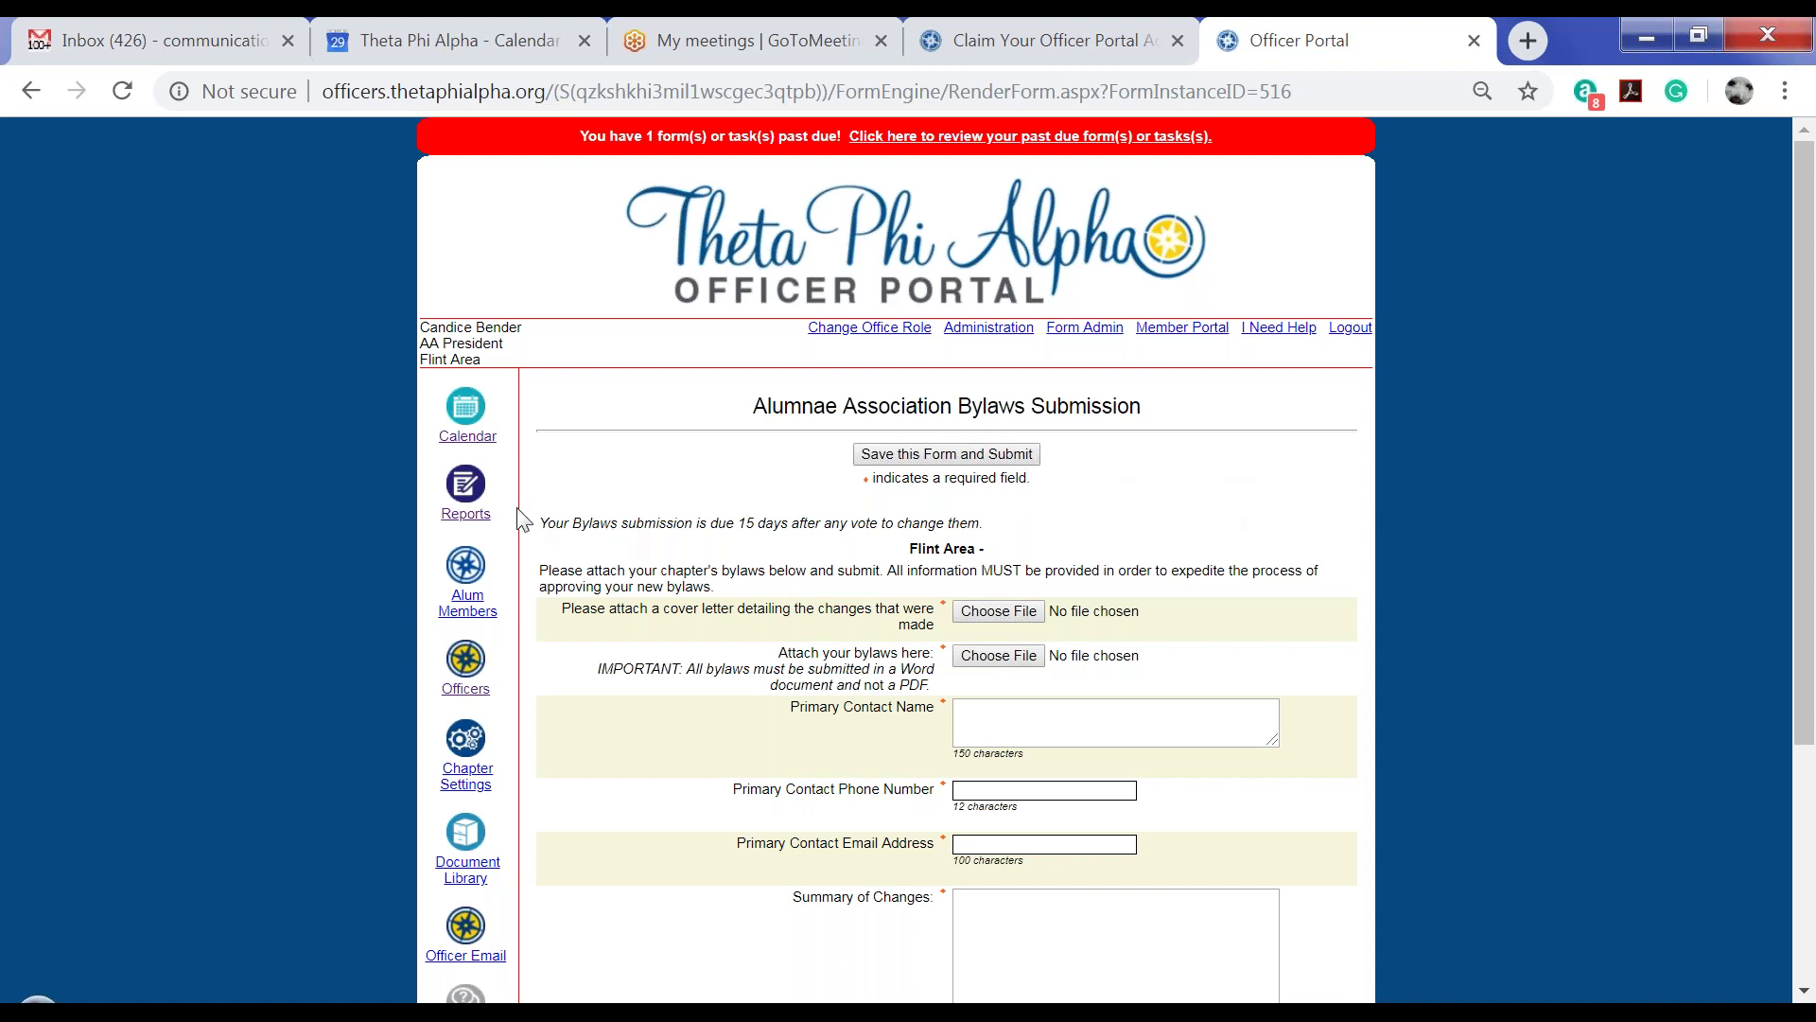
From Reports, bring up the Annual Report due 8/15/19 and scroll through its blank questions
left_click(467, 489)
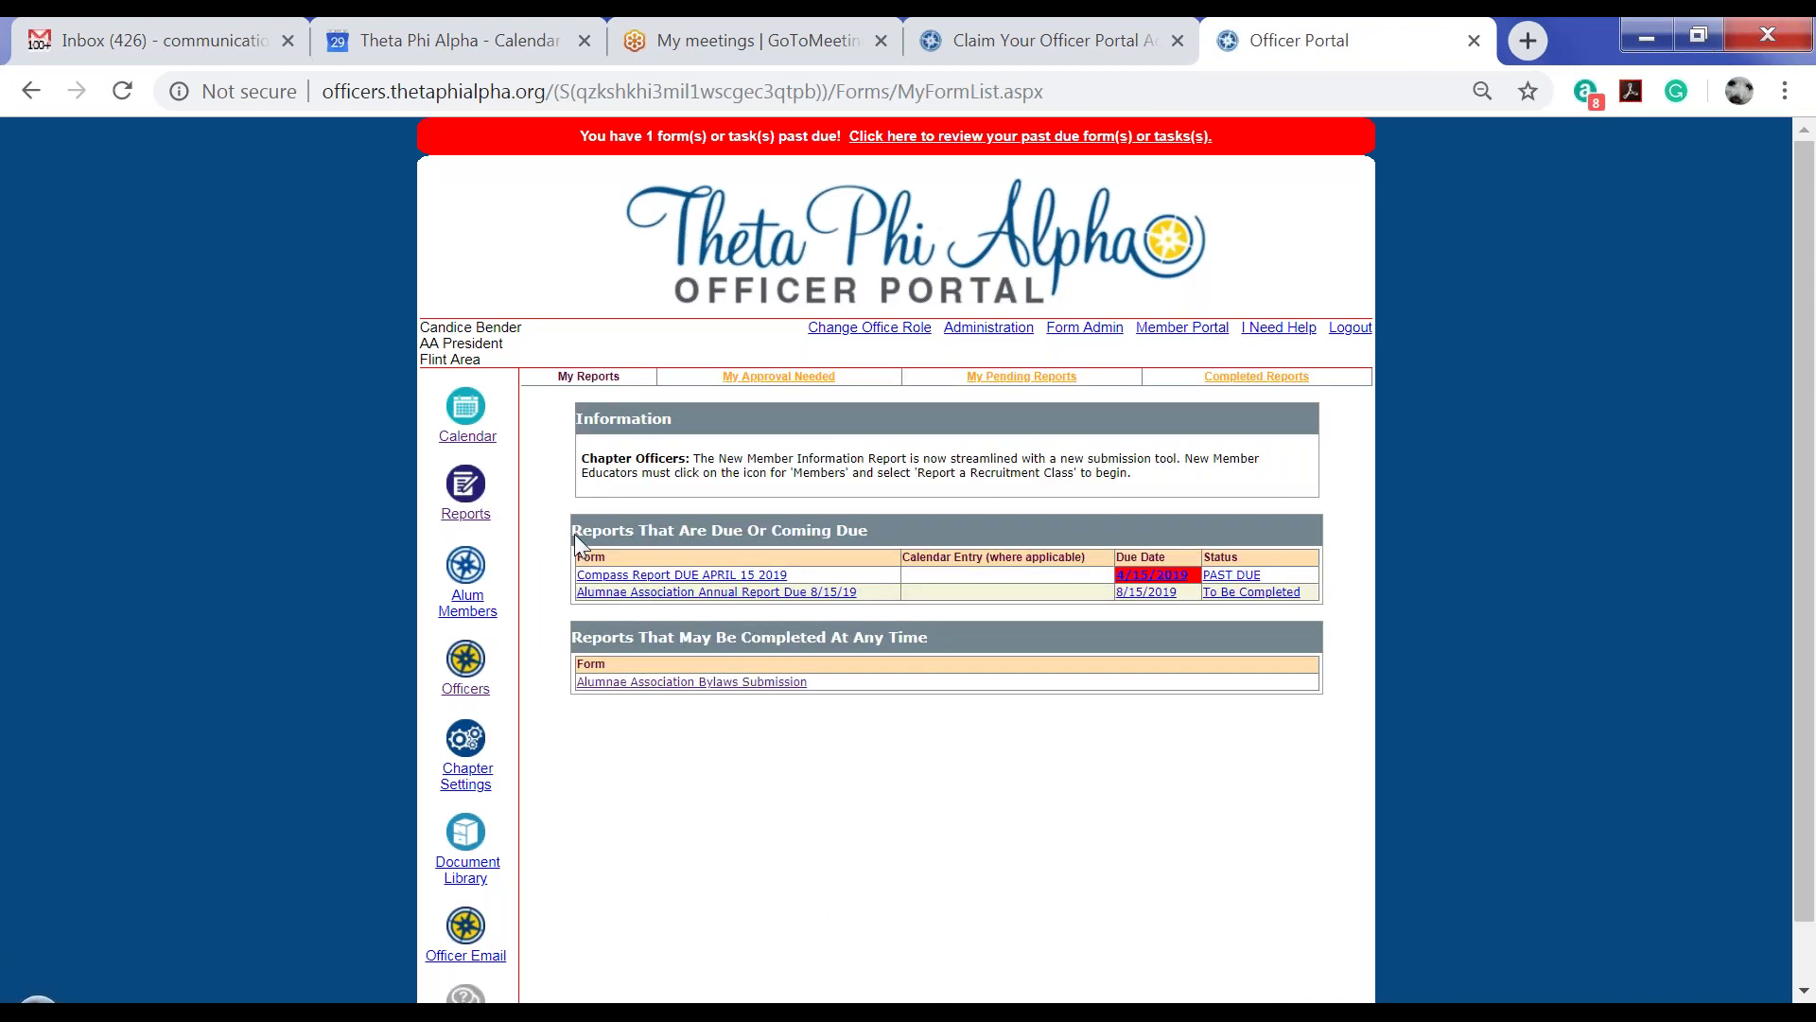
left_click(620, 594)
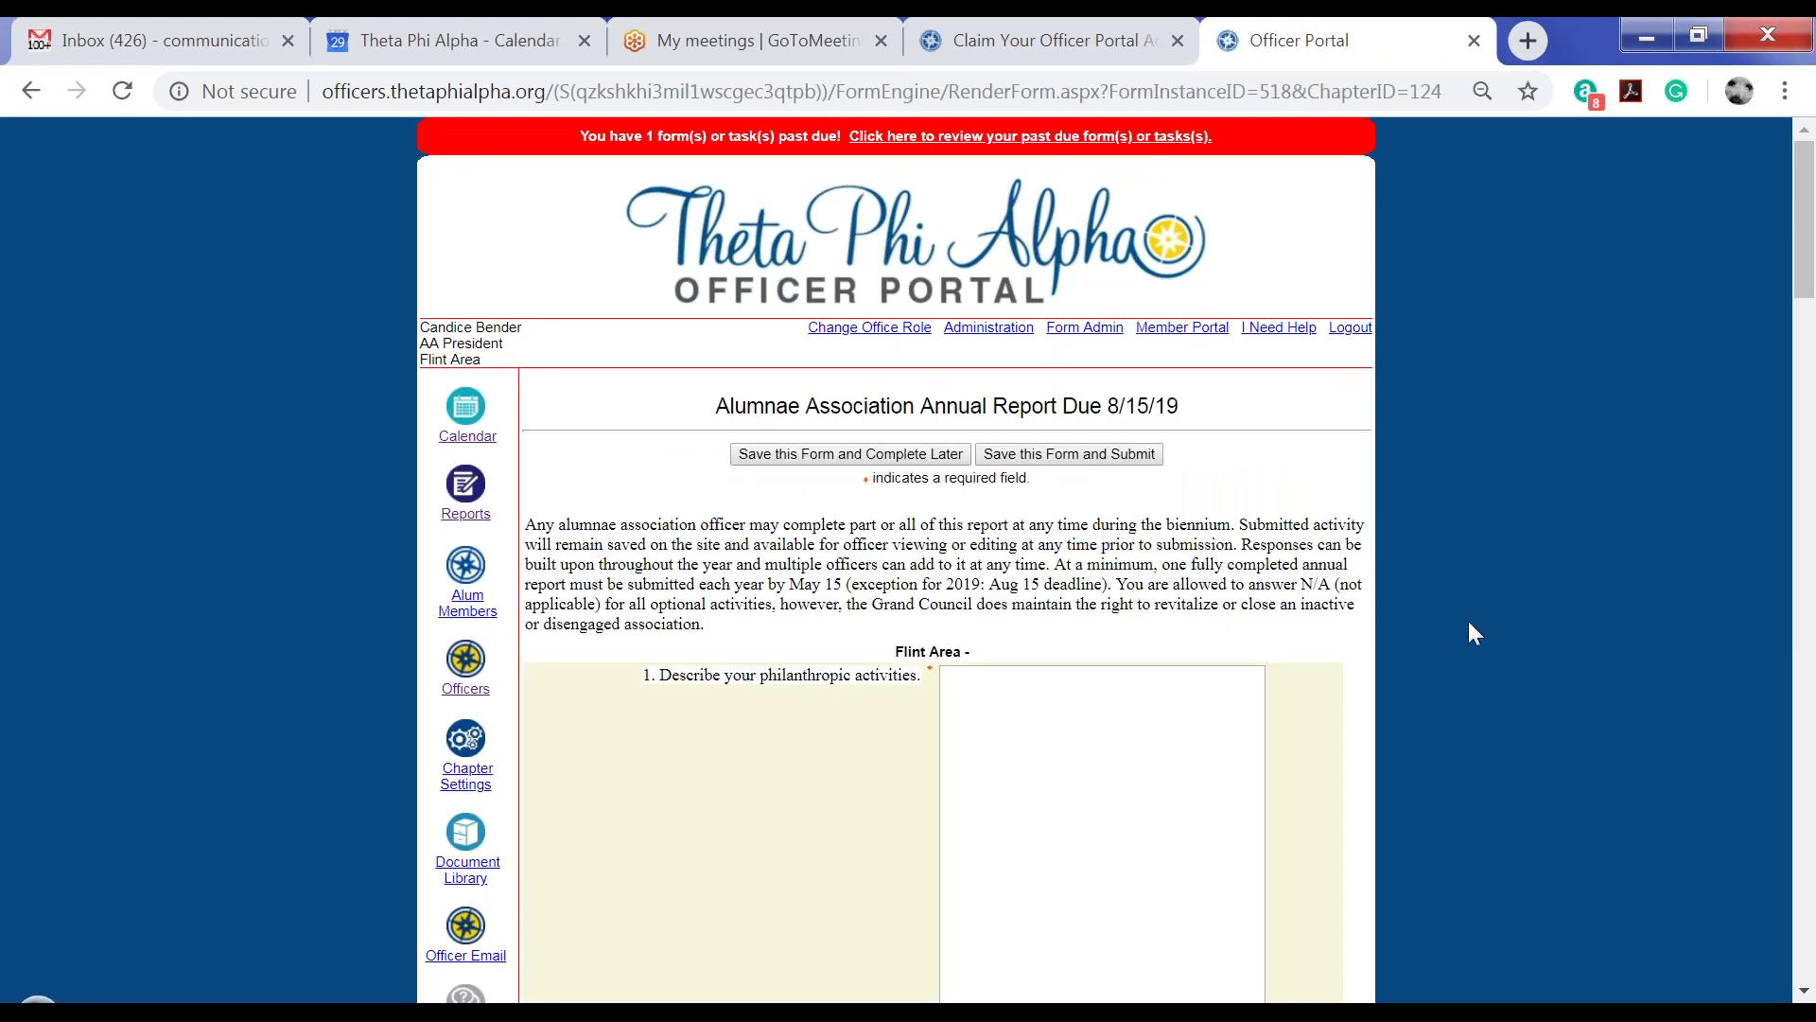
scroll(1468, 621, "down", 3)
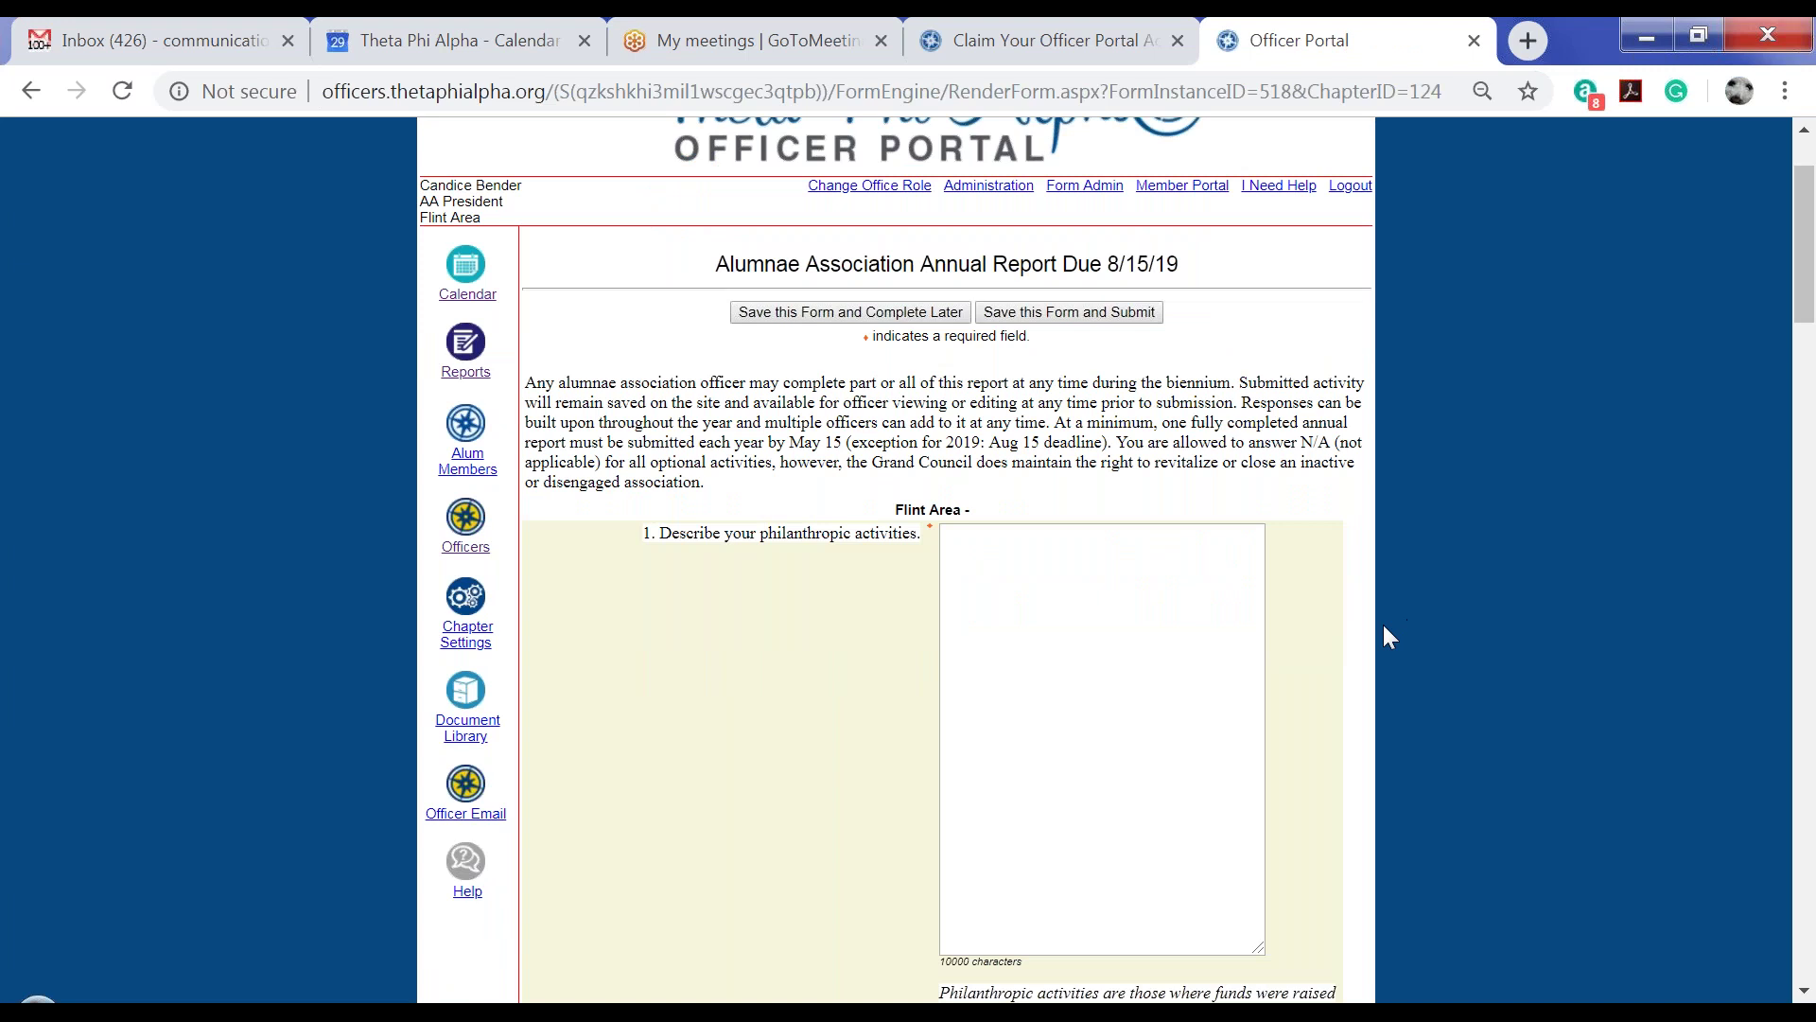
scroll(1416, 653, "down", 9)
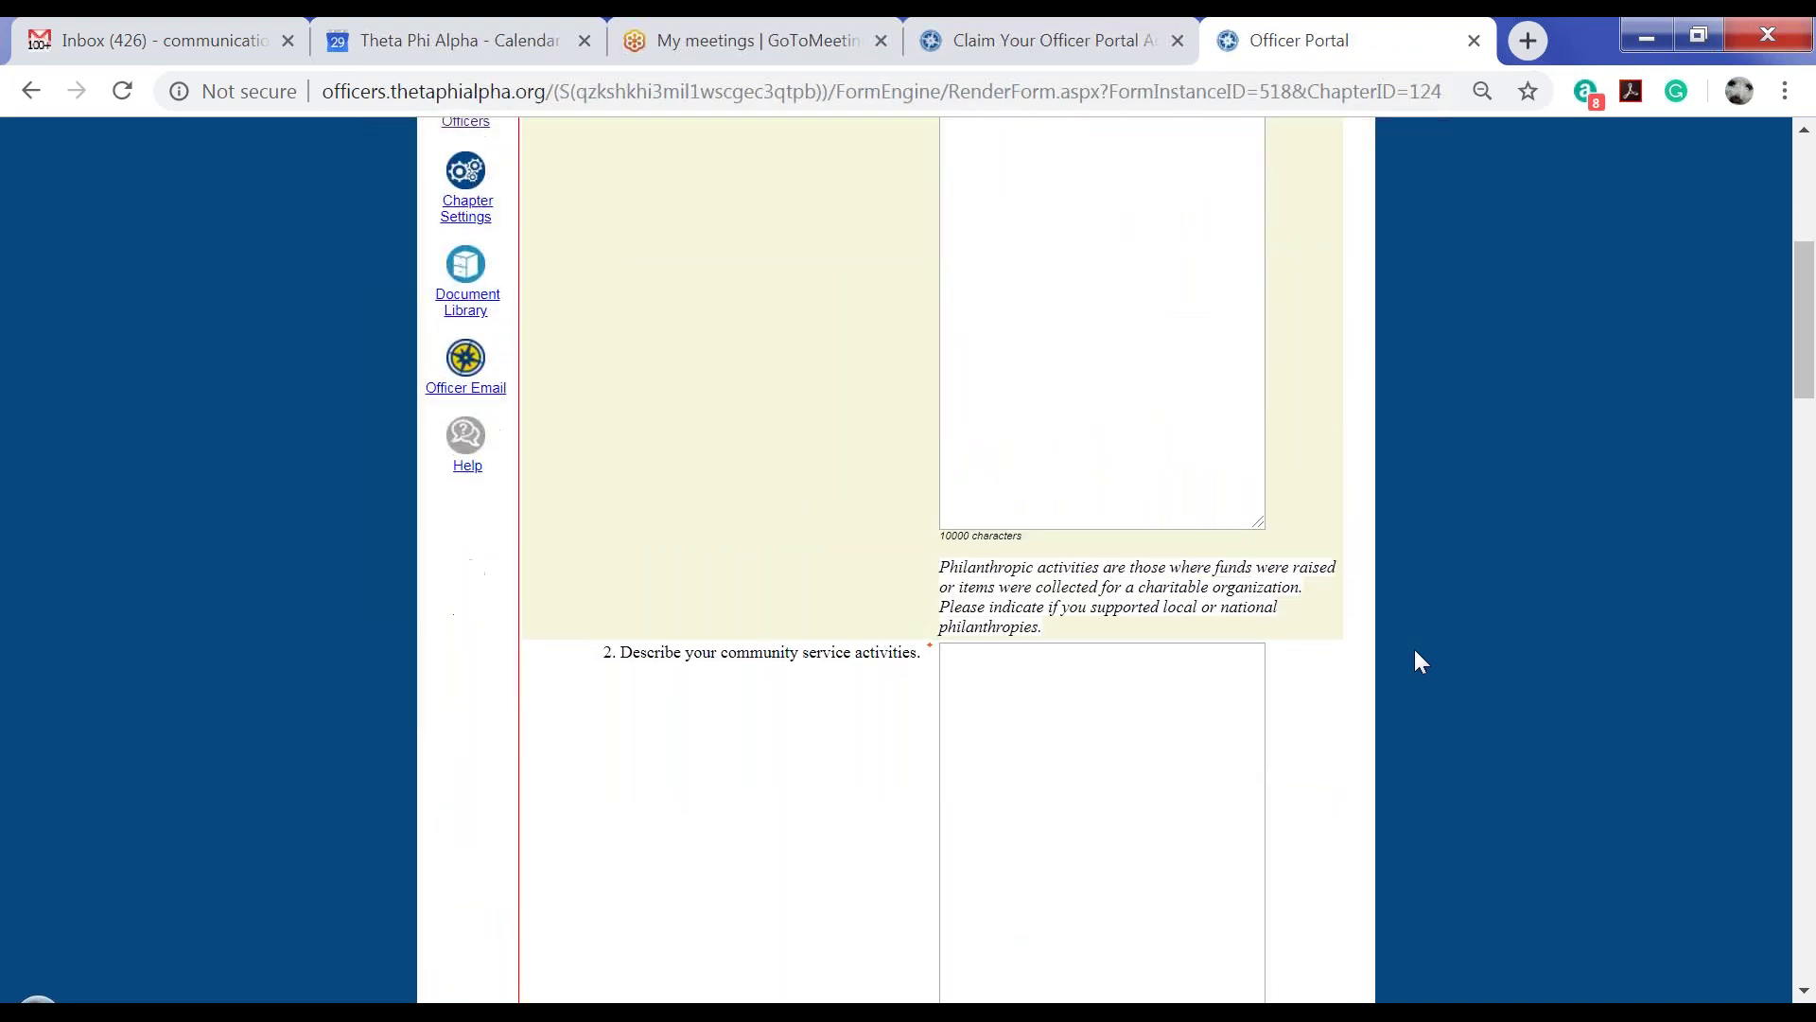
scroll(1415, 650, "down", 6)
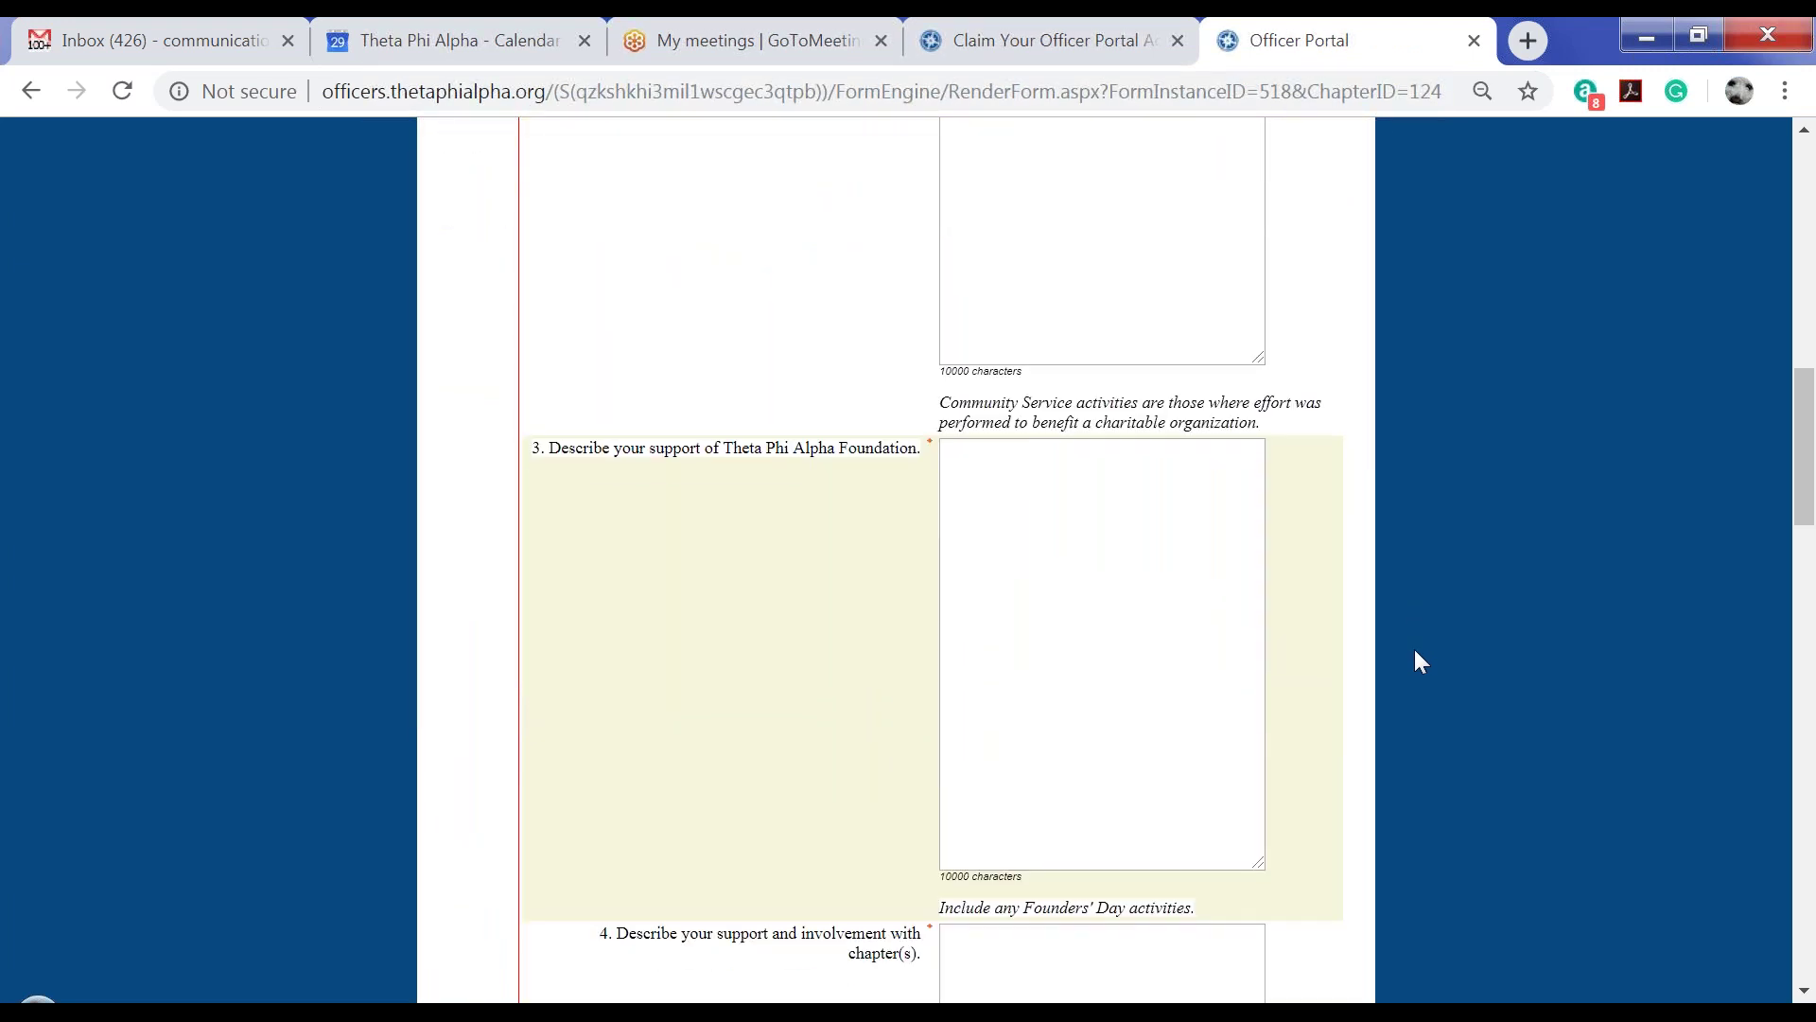
scroll(1416, 649, "down", 15)
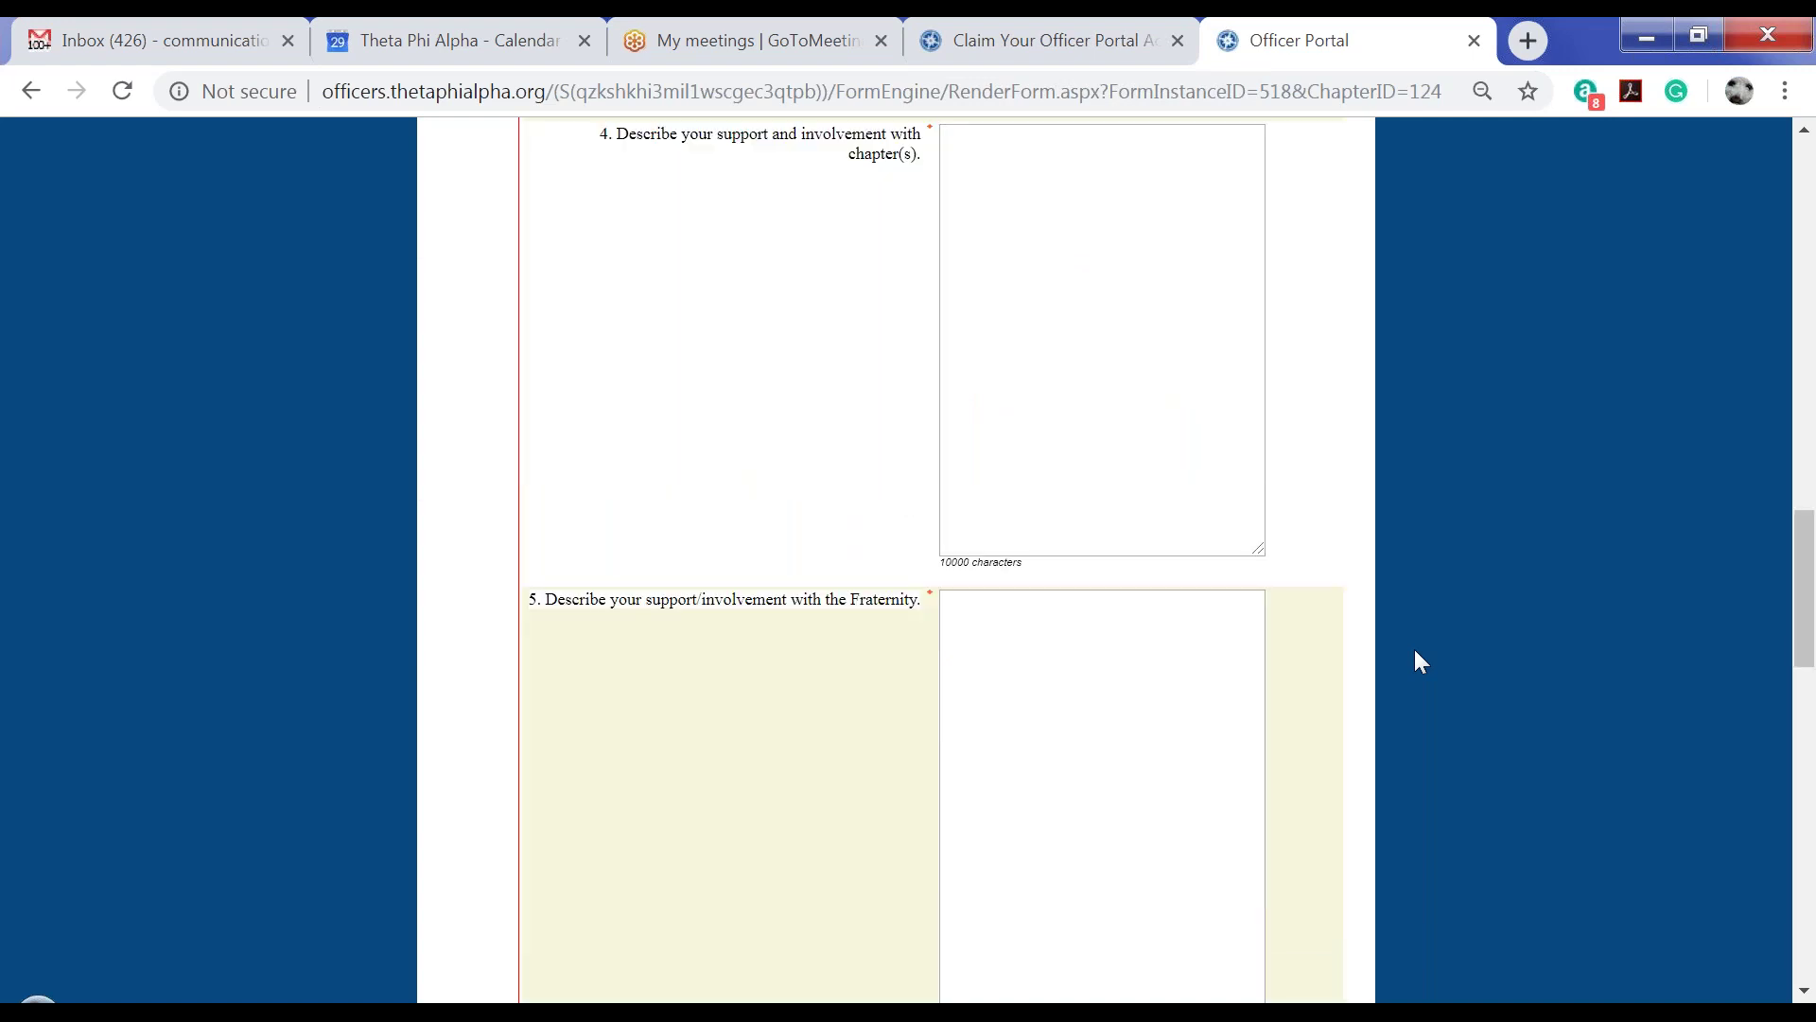
scroll(1415, 649, "down", 7)
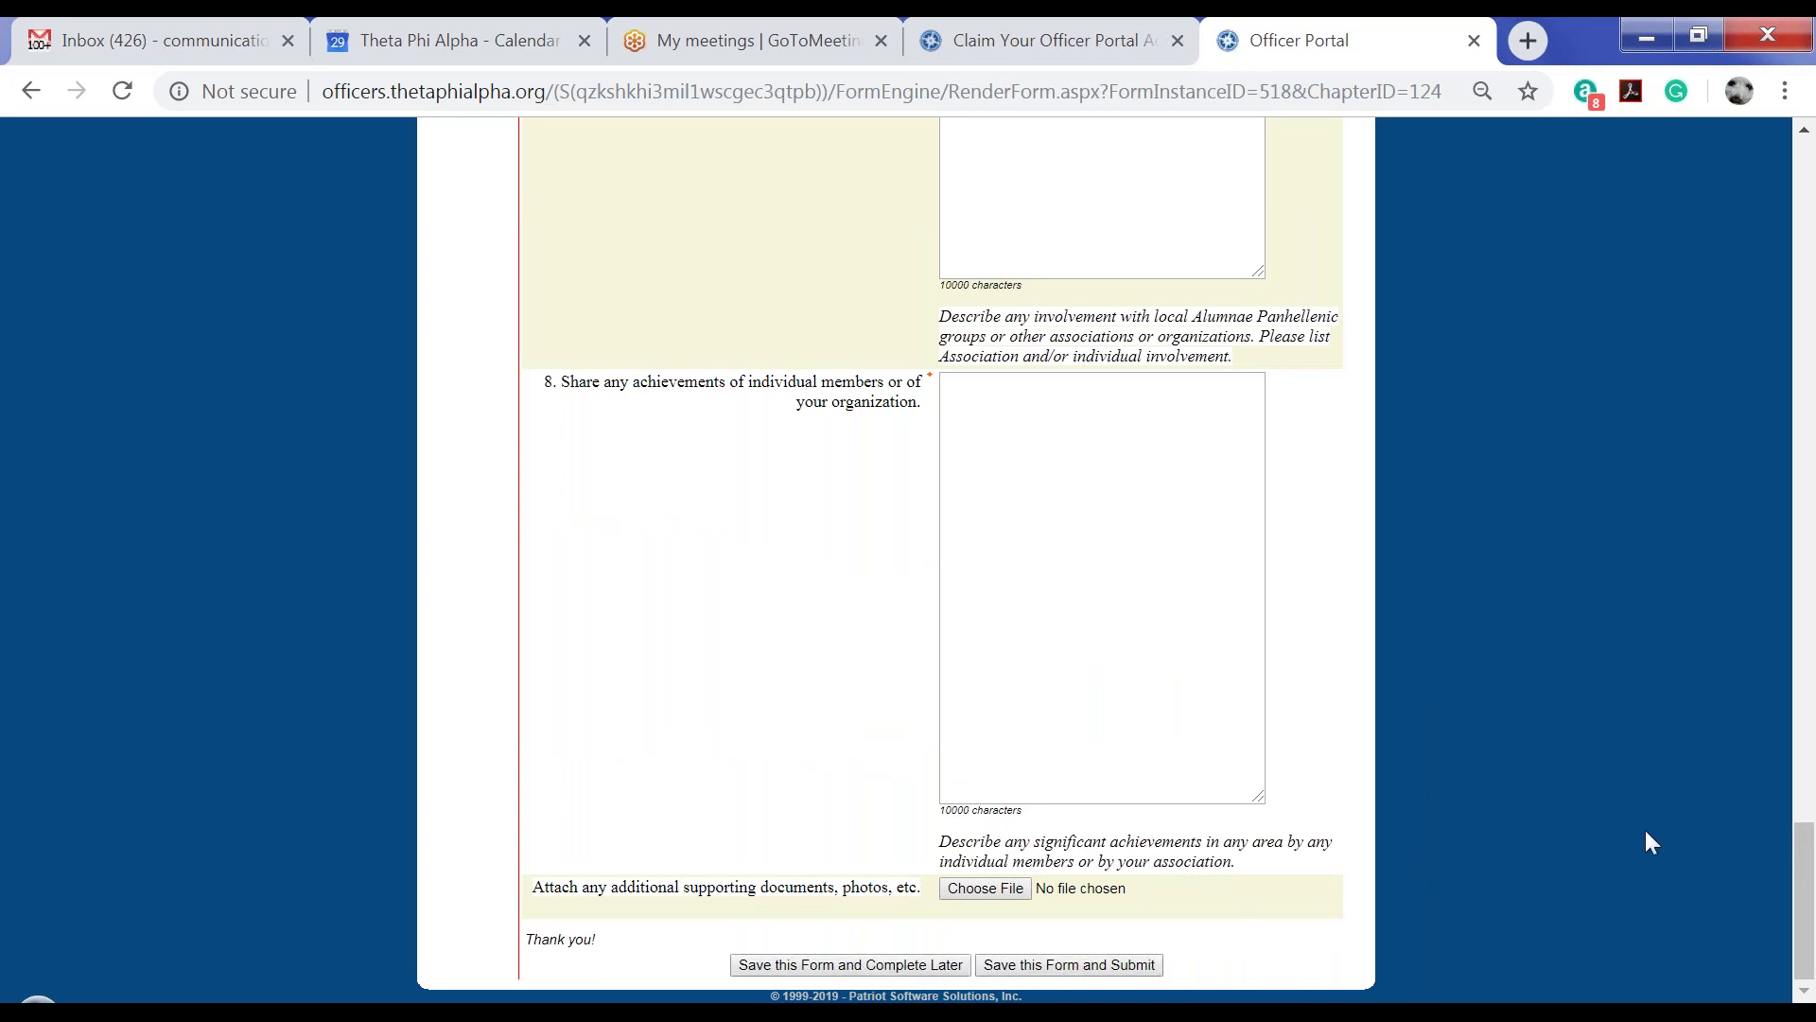
scroll(1650, 842, "up", 20)
scroll(1642, 847, "up", 6)
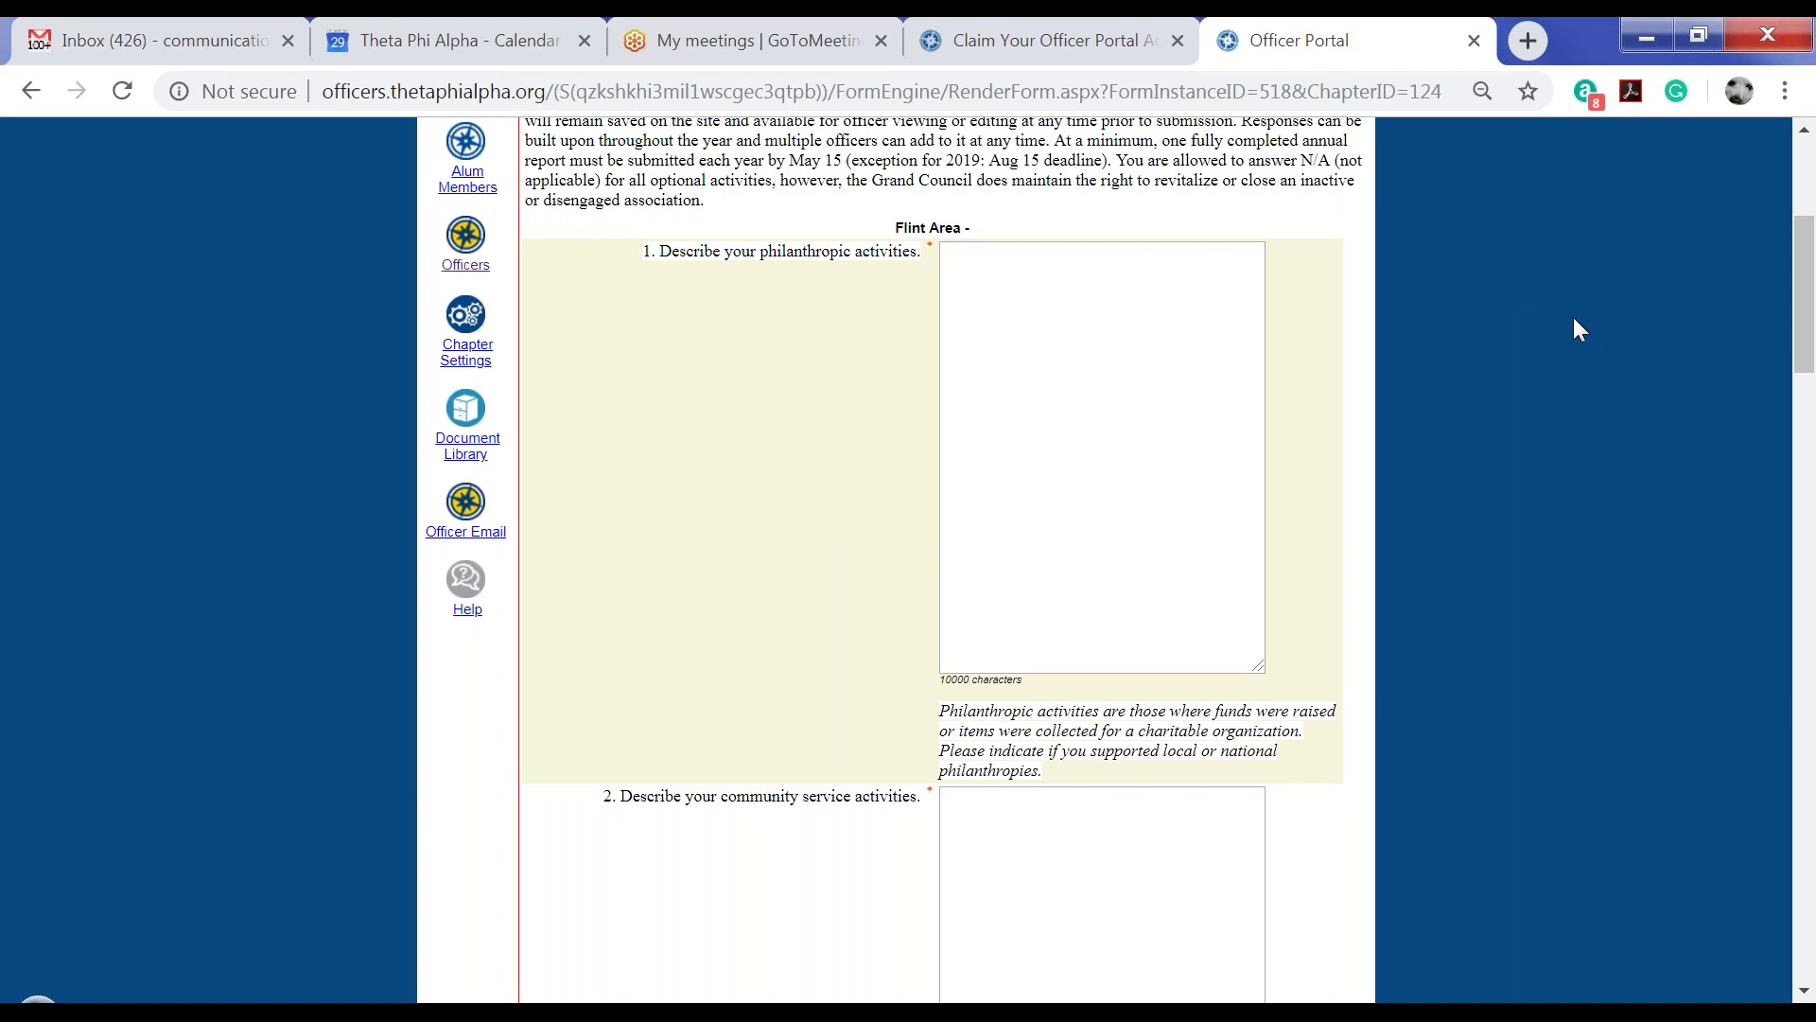
scroll(1594, 397, "down", 6)
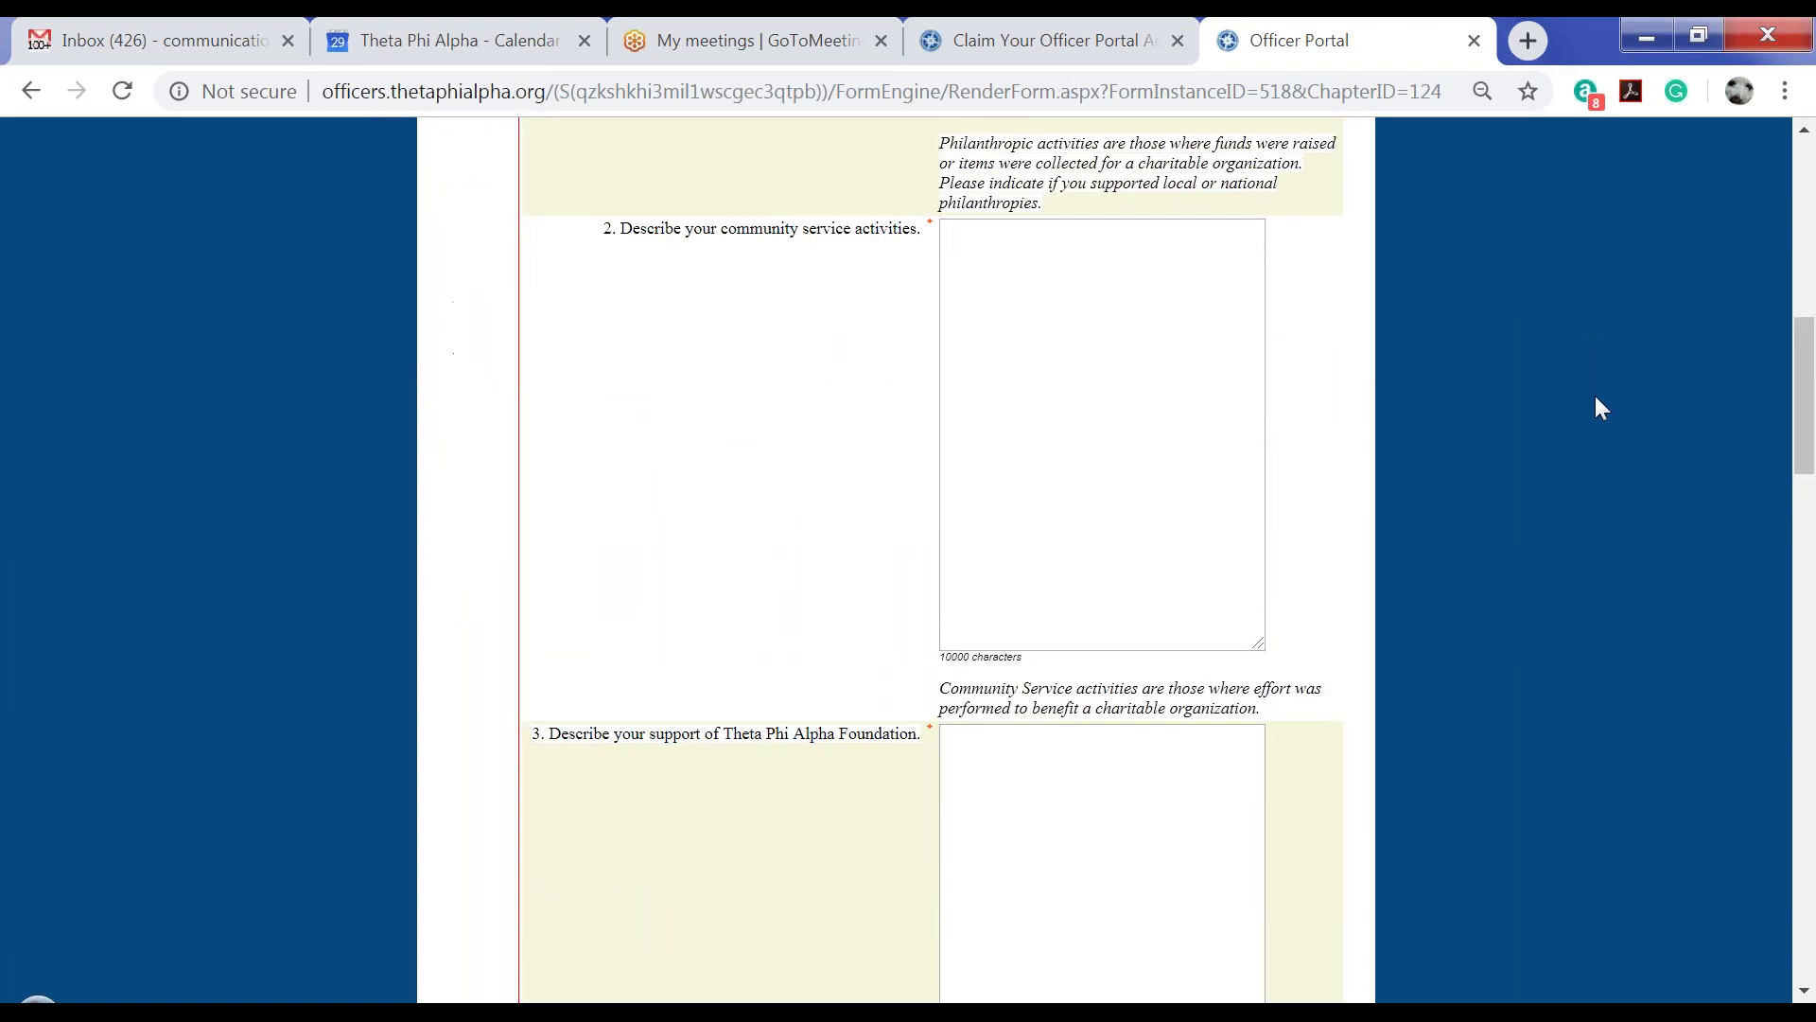
scroll(1595, 396, "down", 5)
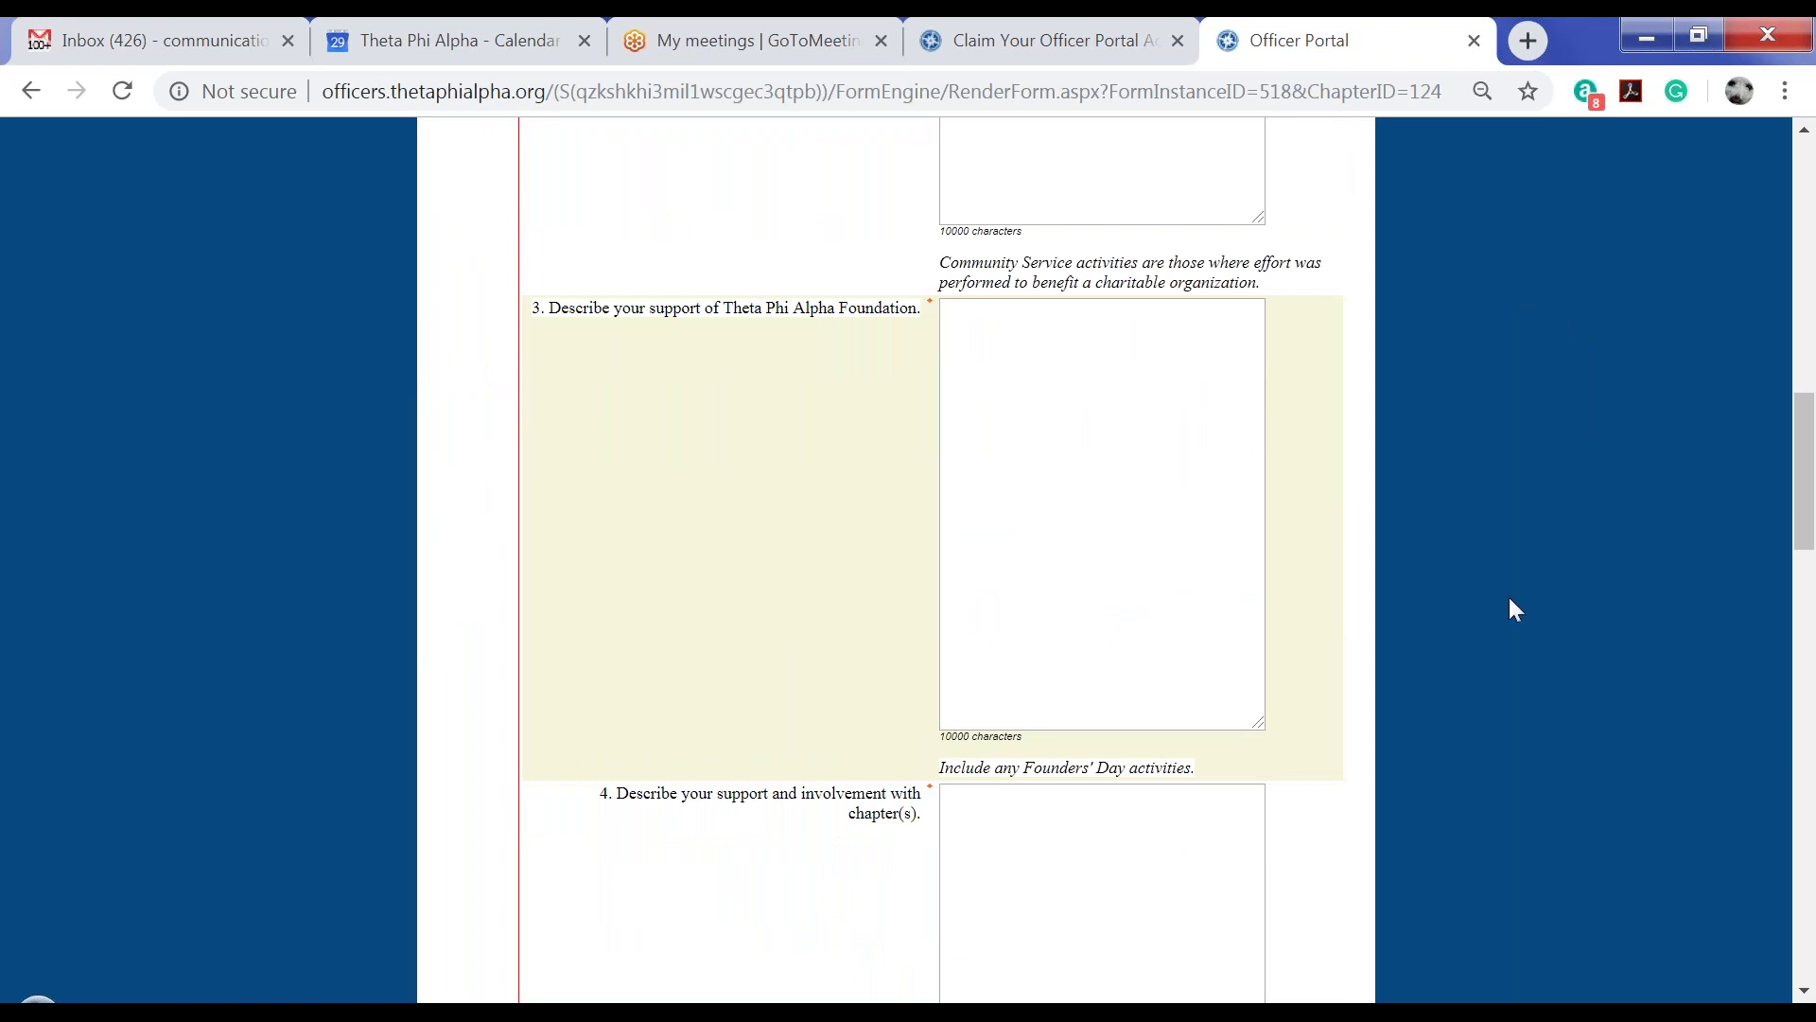
scroll(1509, 598, "up", 12)
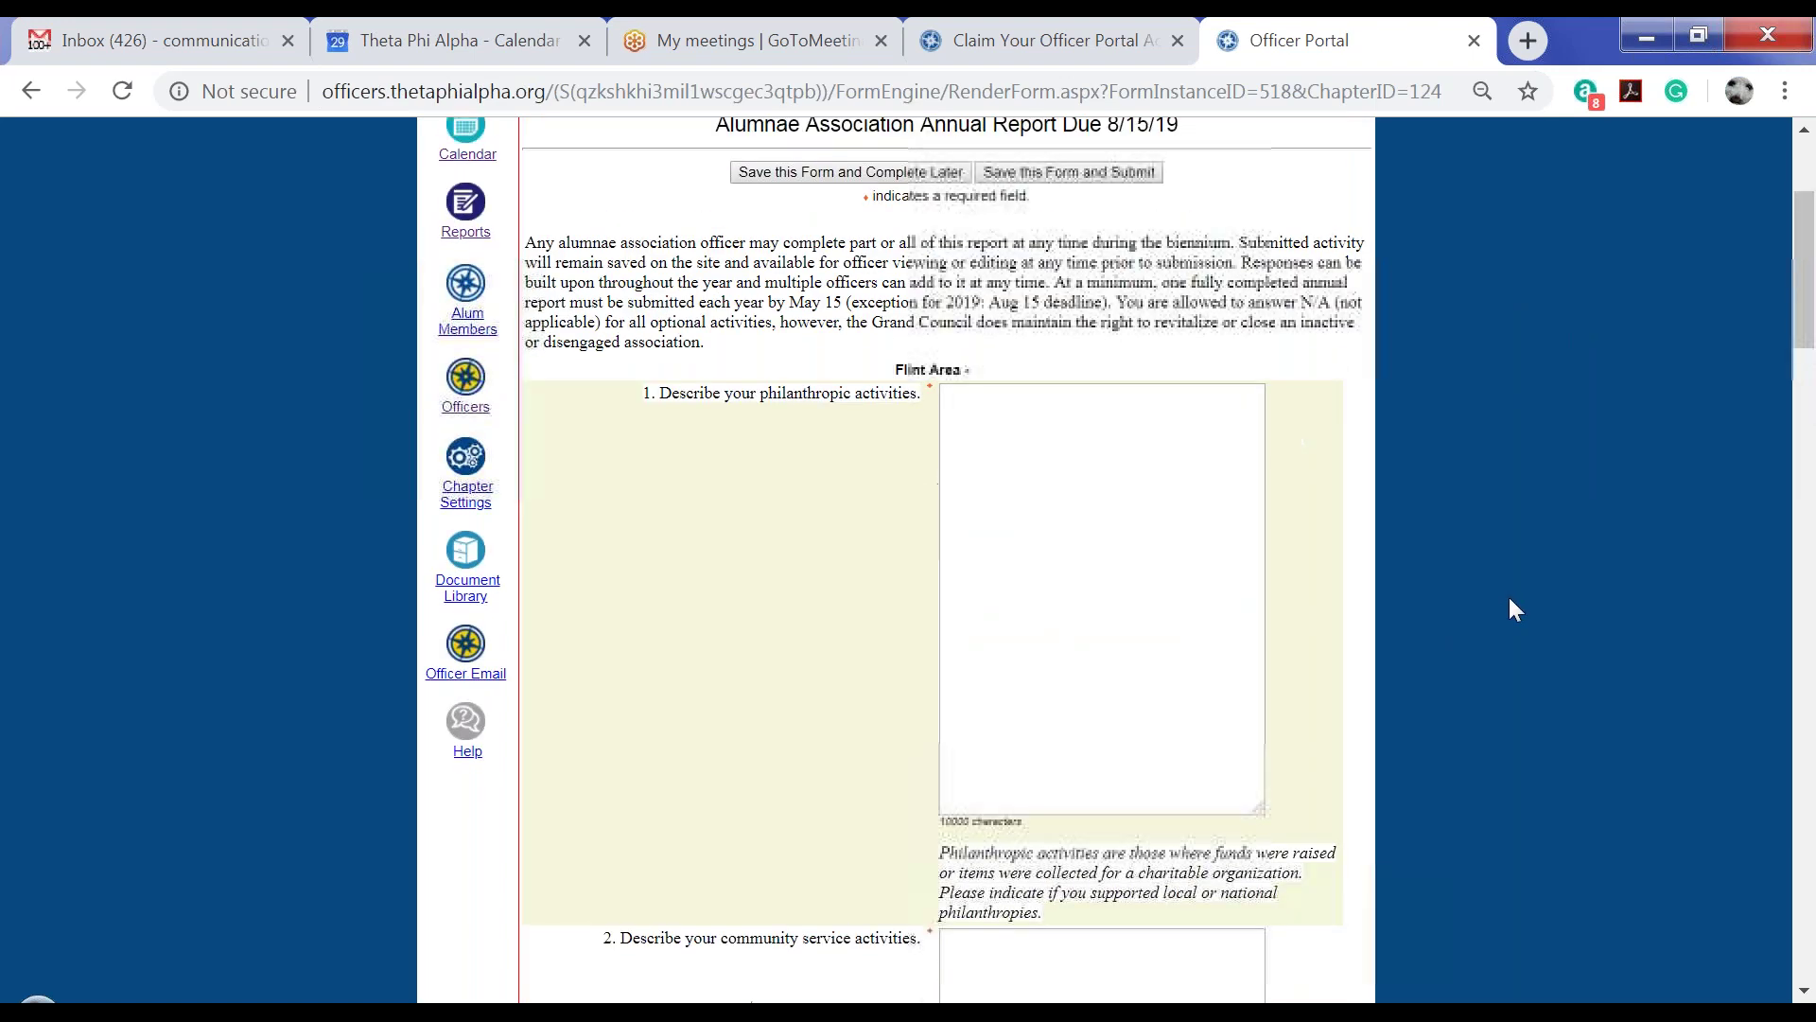
scroll(1510, 602, "up", 3)
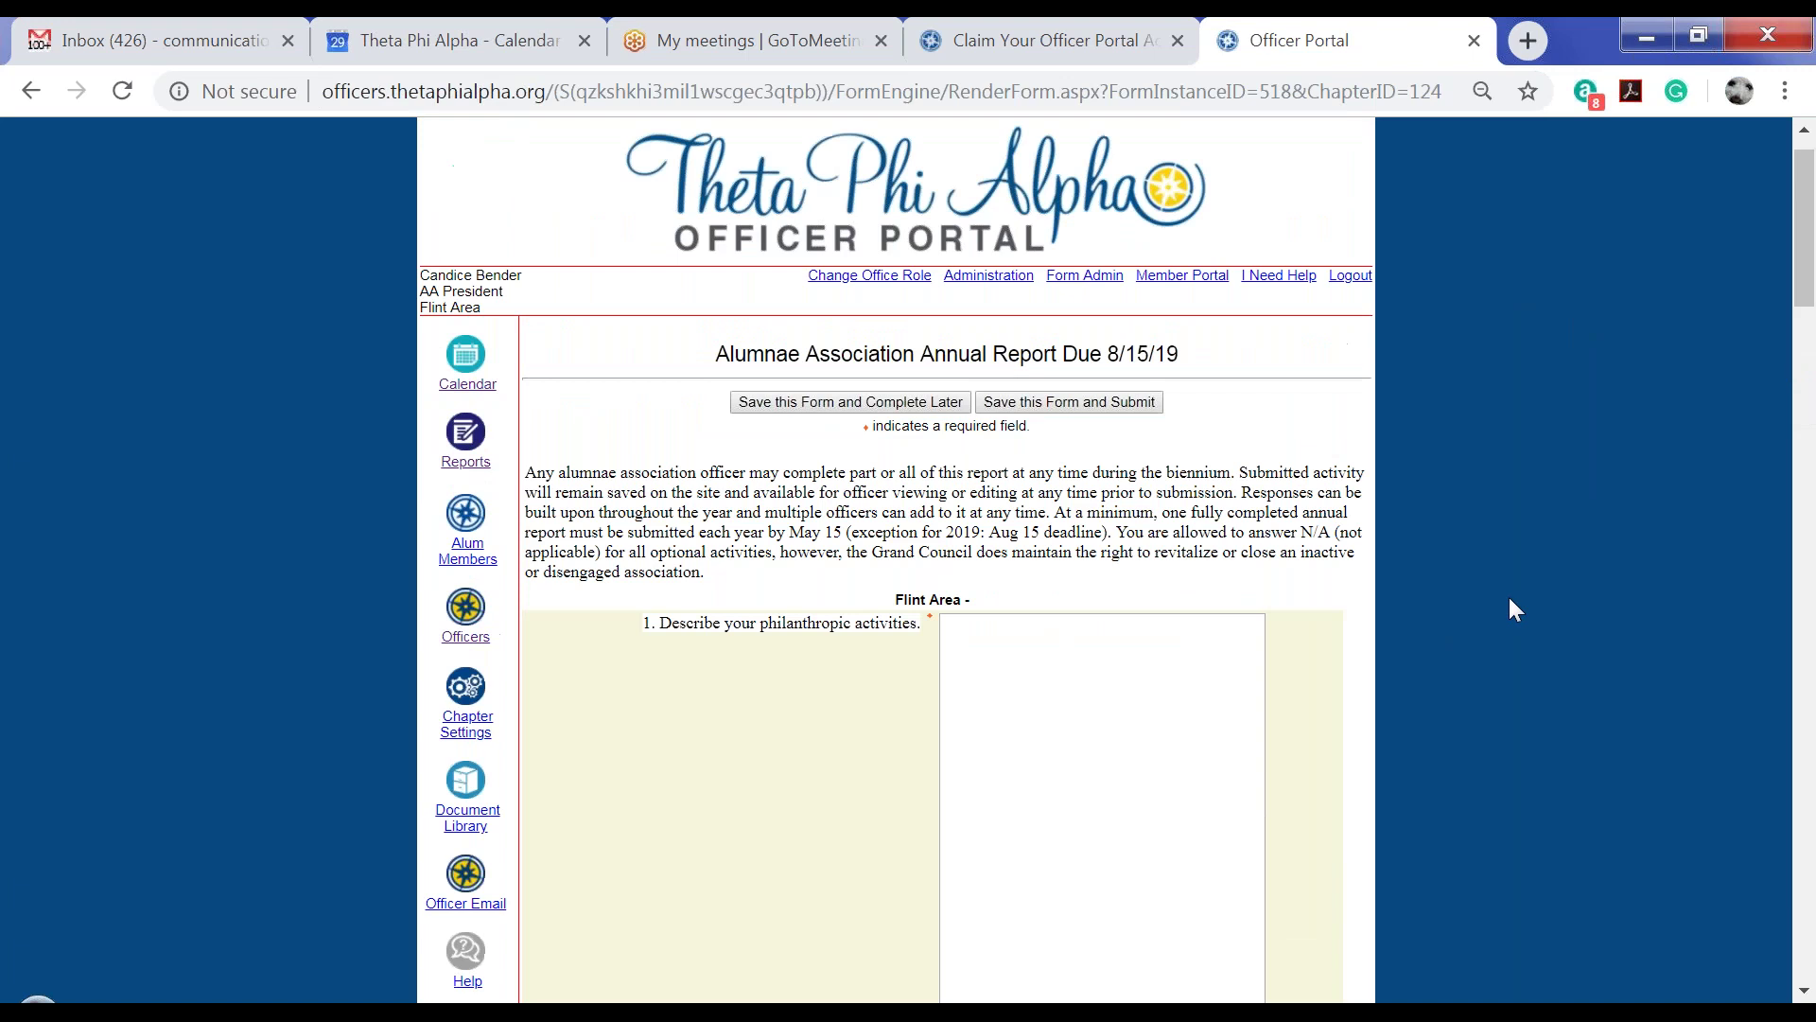
scroll(1510, 609, "up", 1)
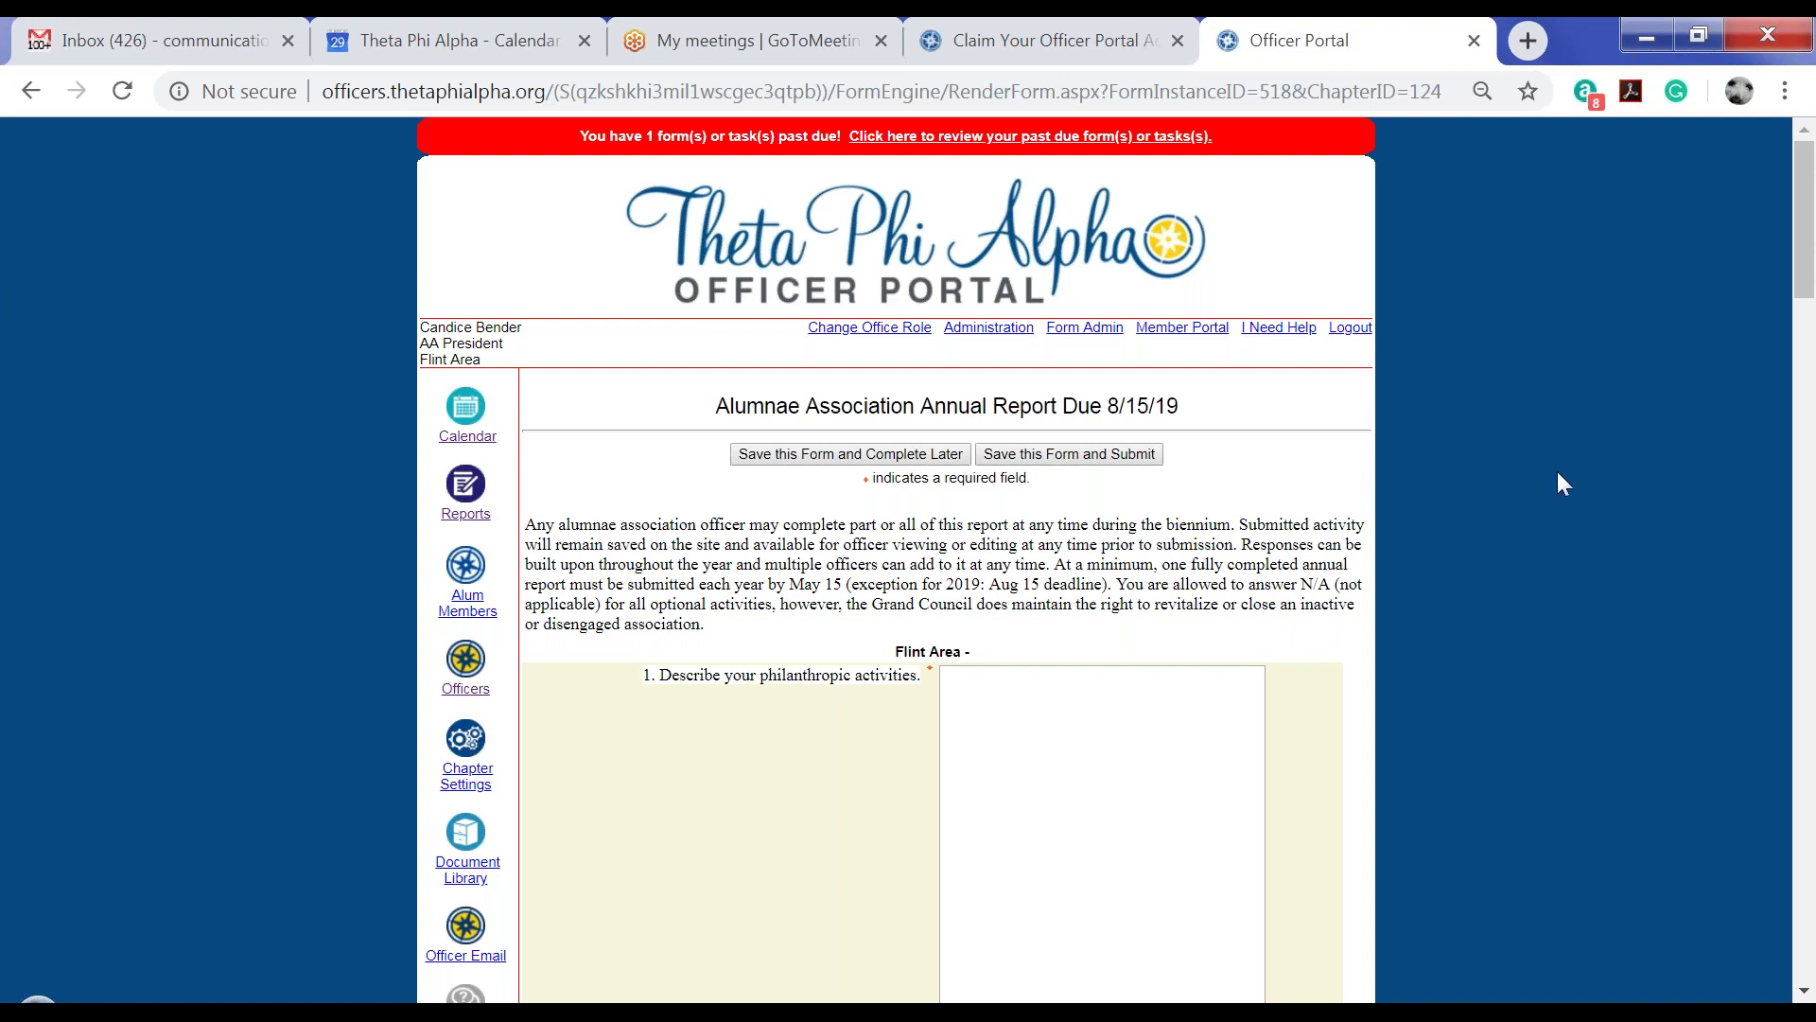
From Alum Members, create a batch email addressed to all 487 Flint Area members
left_click(467, 568)
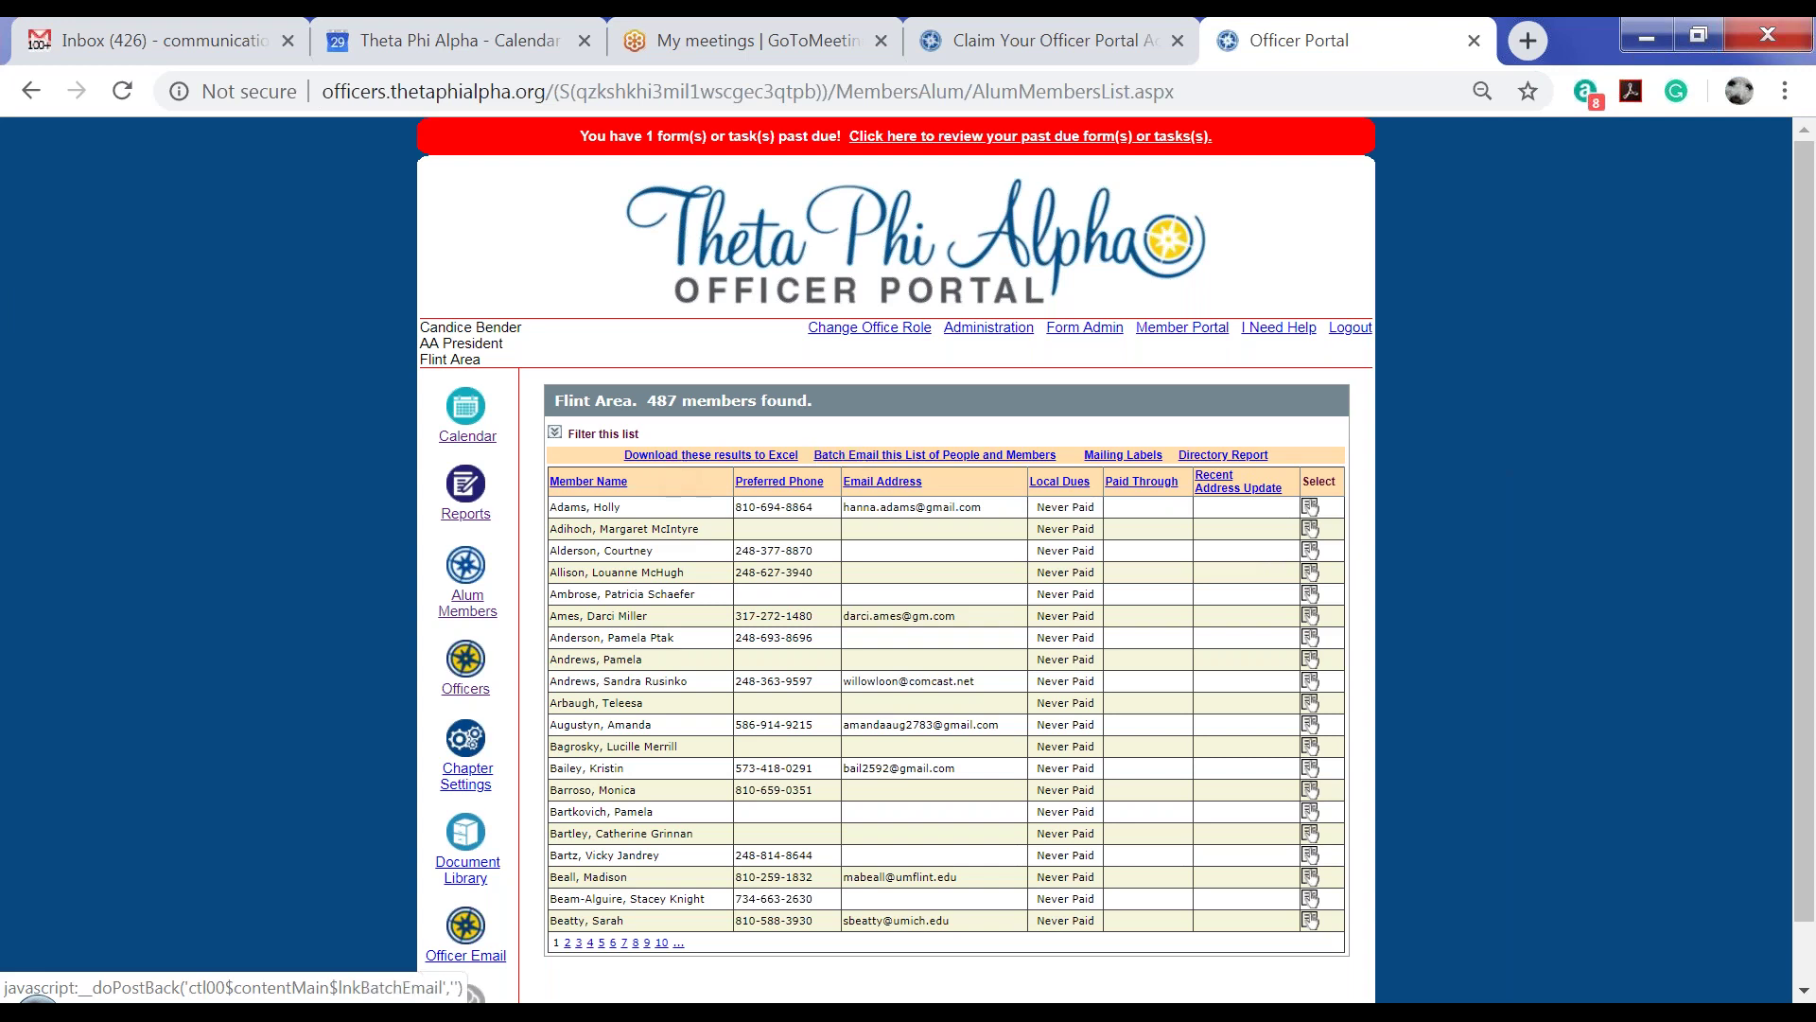
left_click(889, 460)
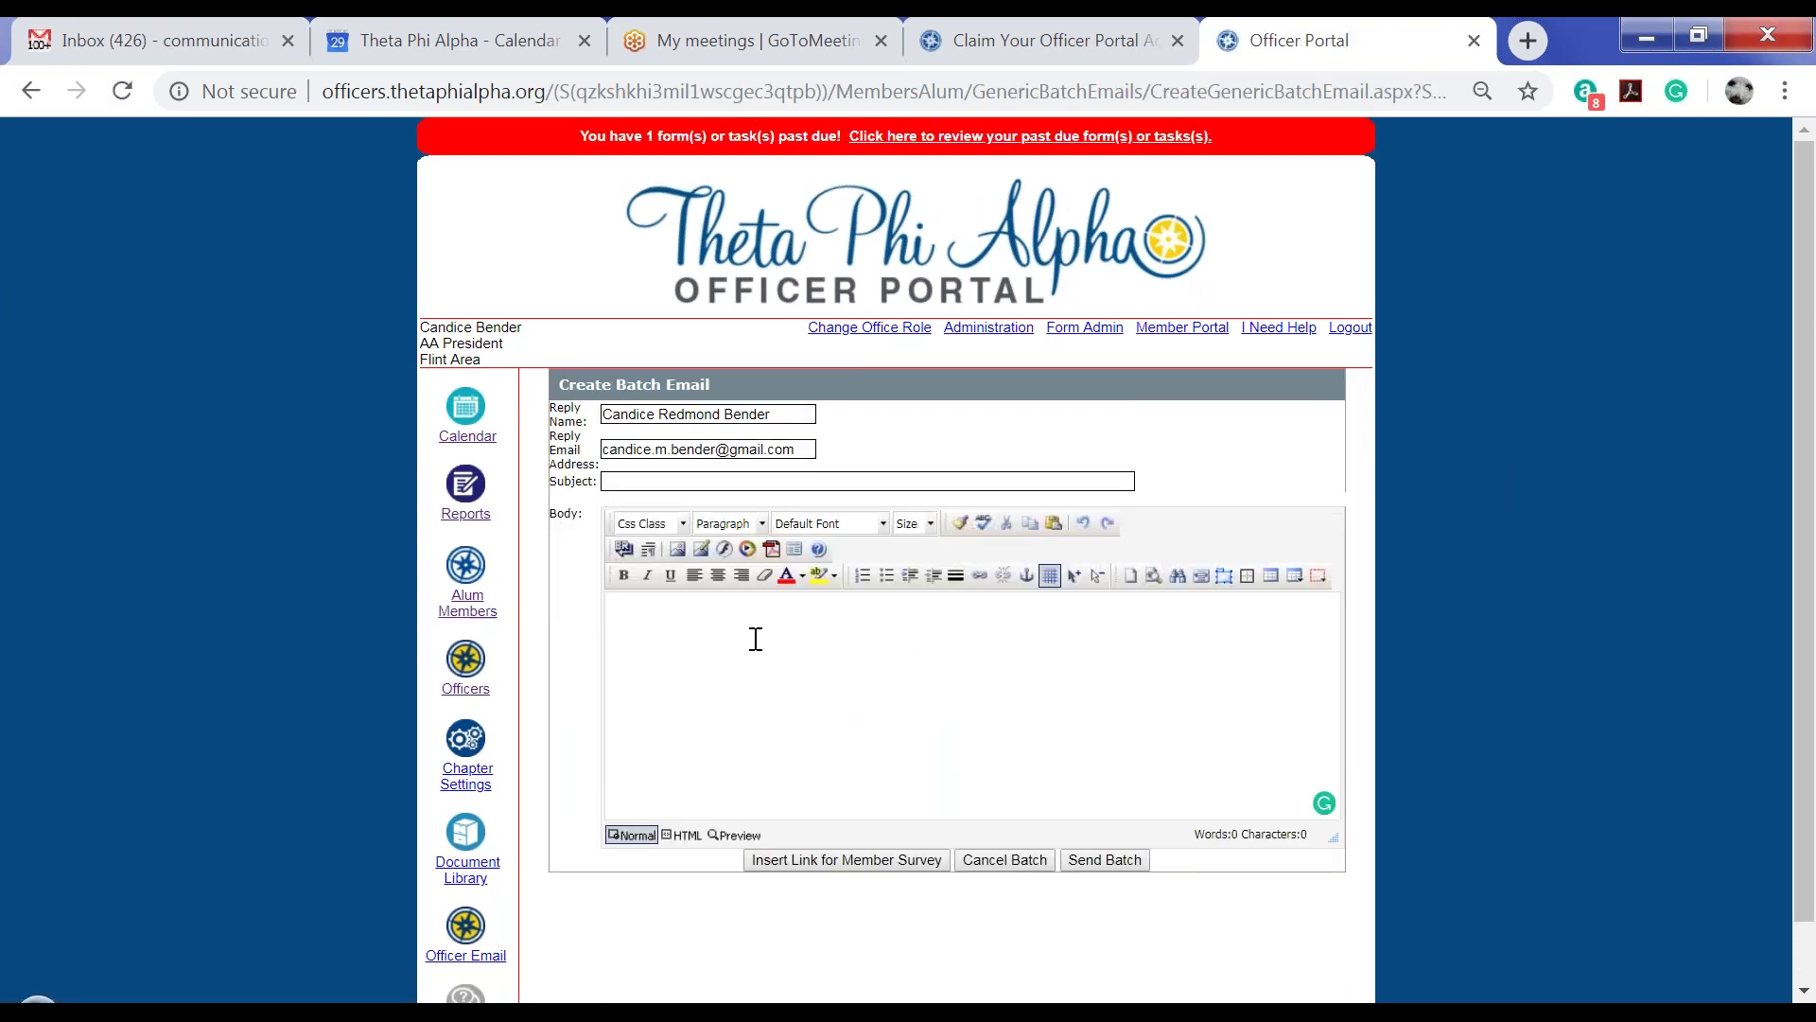
Abandon the unwritten email and return to the 487-member Flint Area alumnae list
left_click(850, 705)
left_click(464, 614)
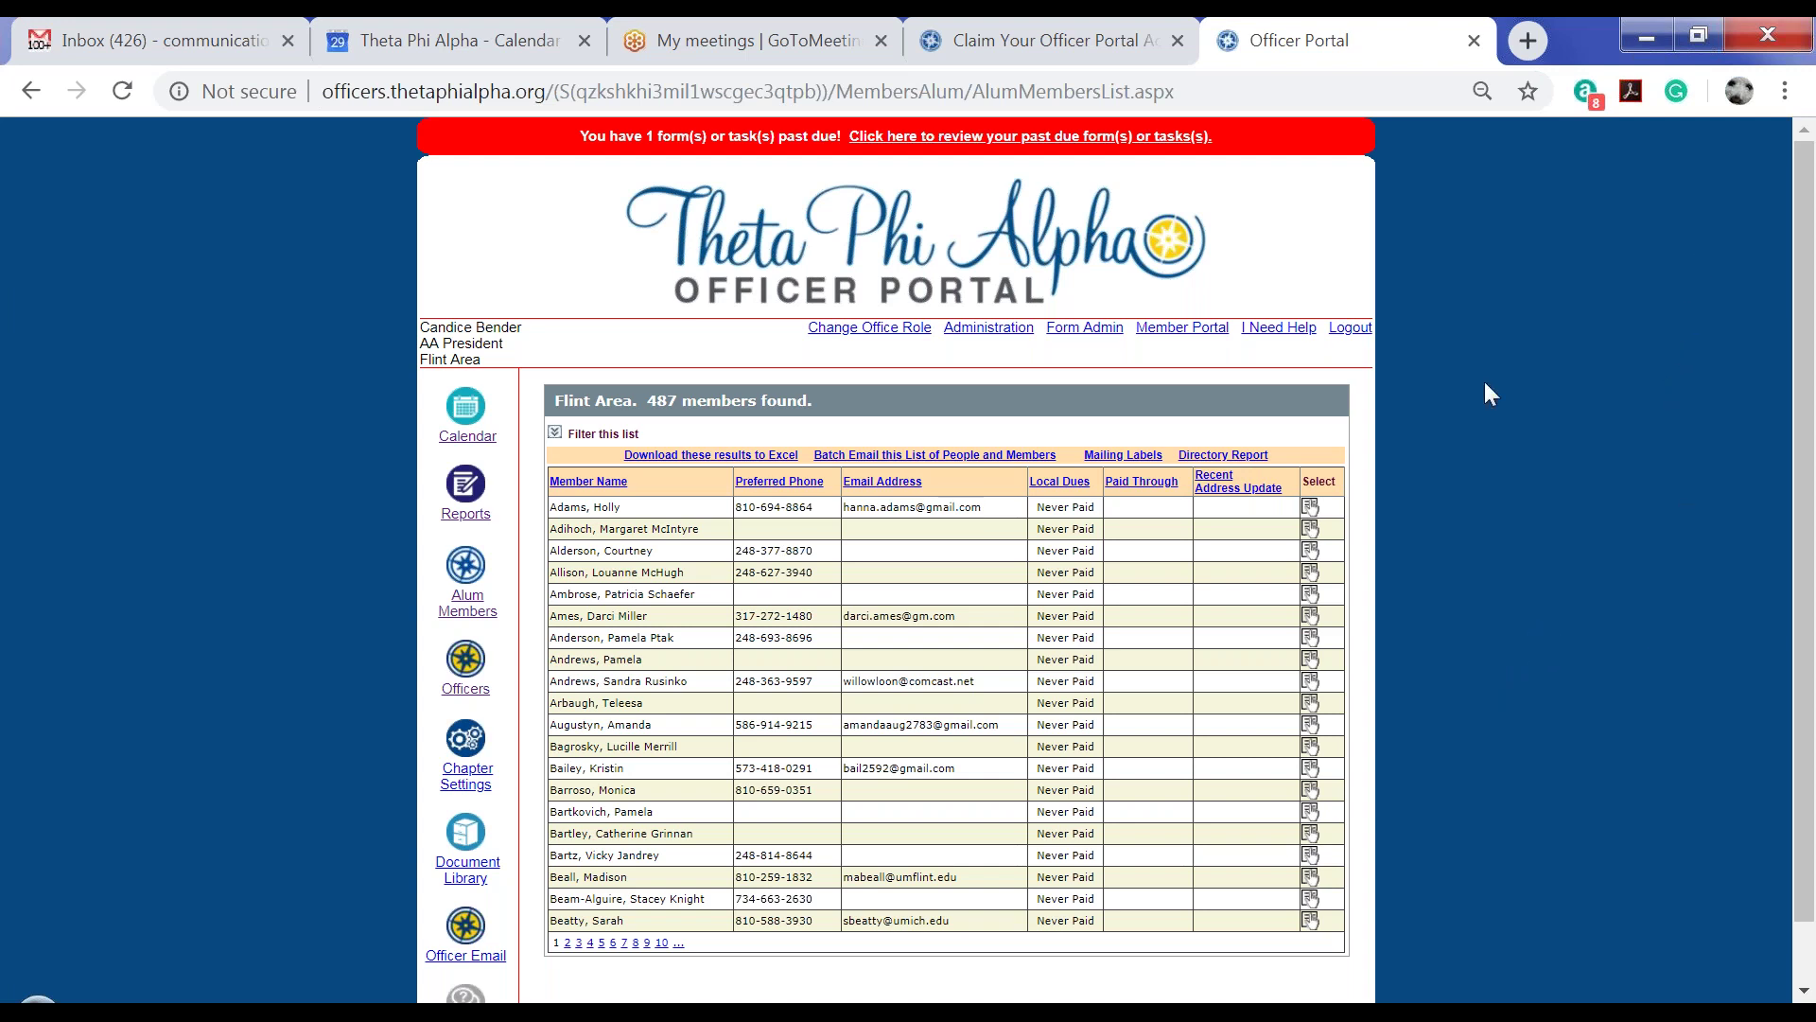
Filter the member list by a member's last name and open the single matching record, dues Paid
left_click(557, 433)
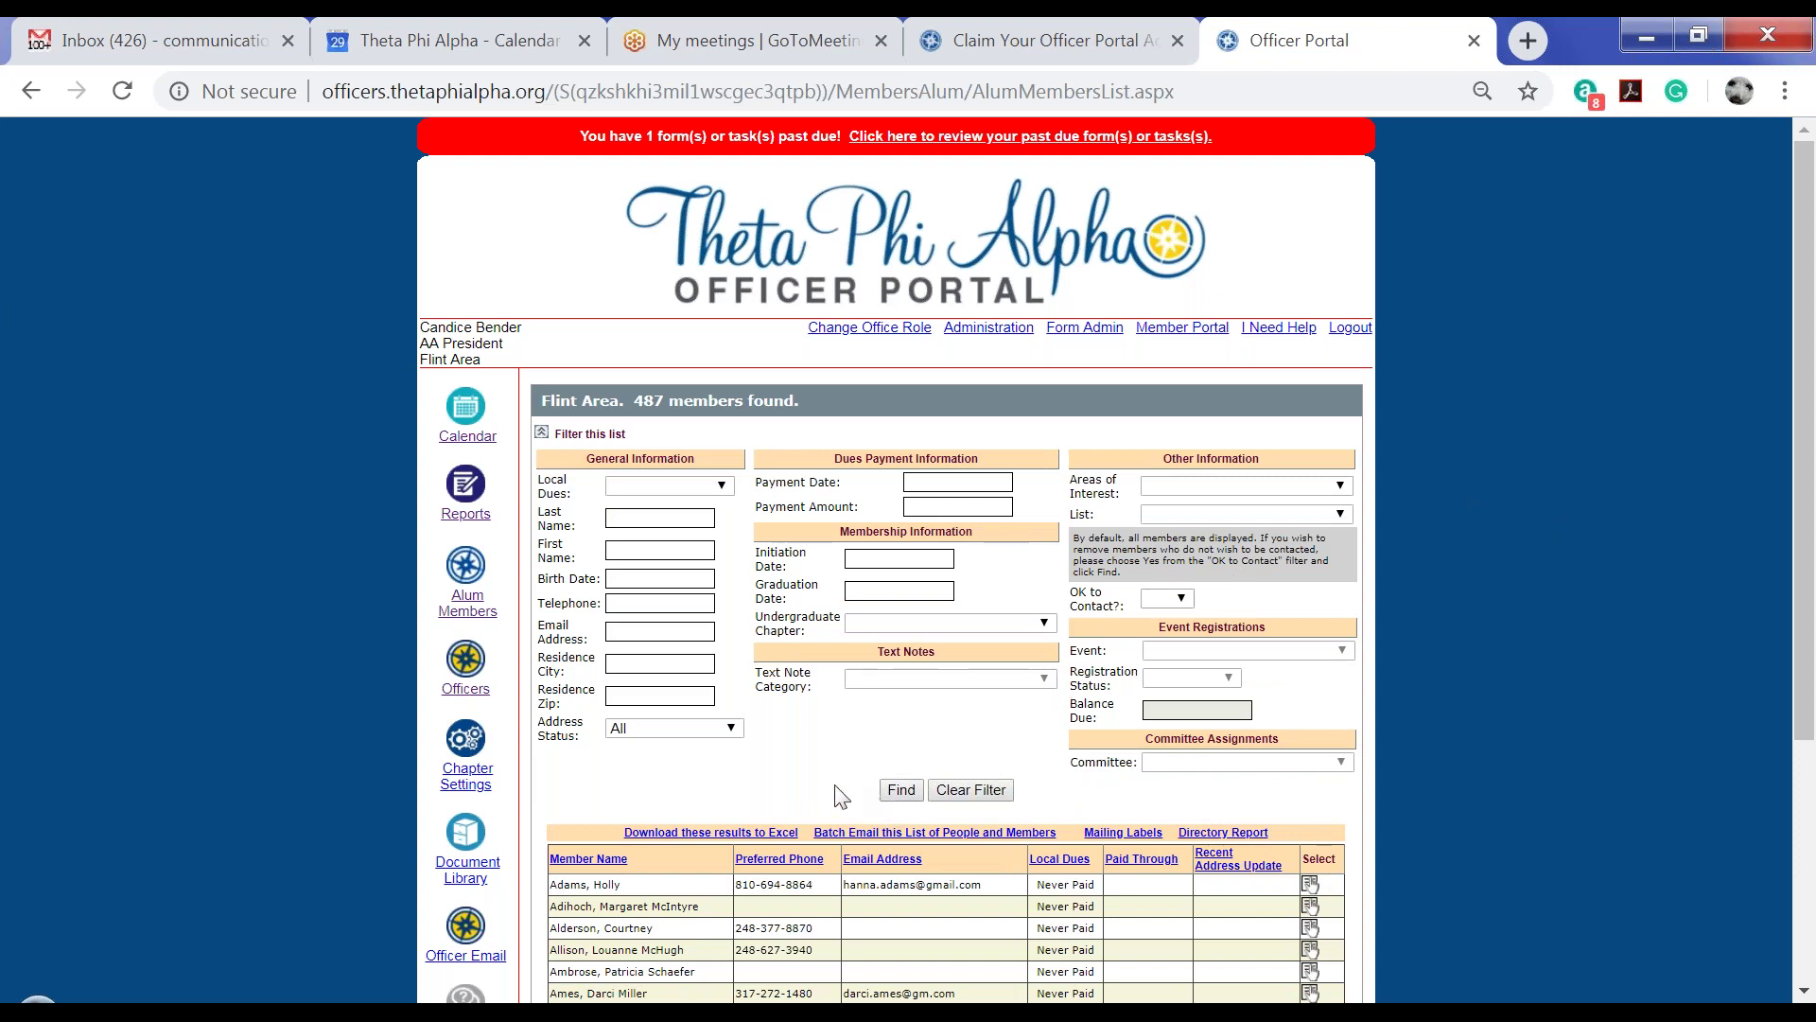
left_click(642, 520)
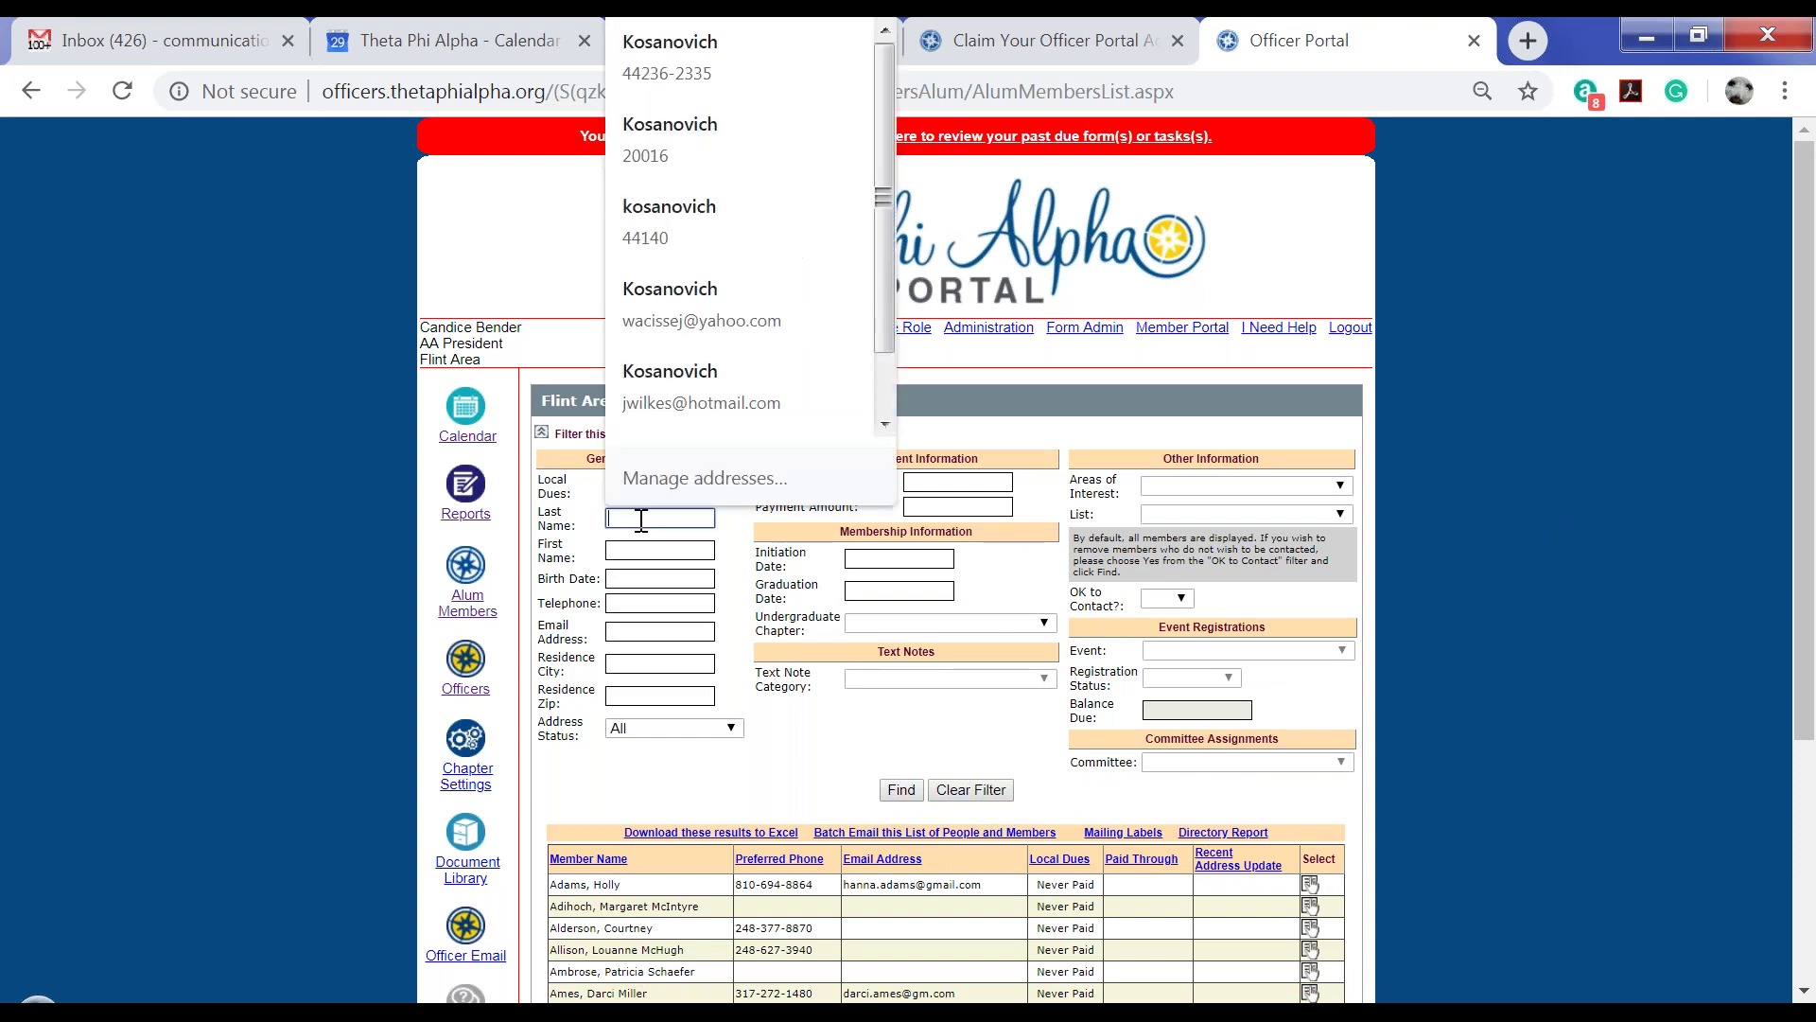
type("porter")
key("Return")
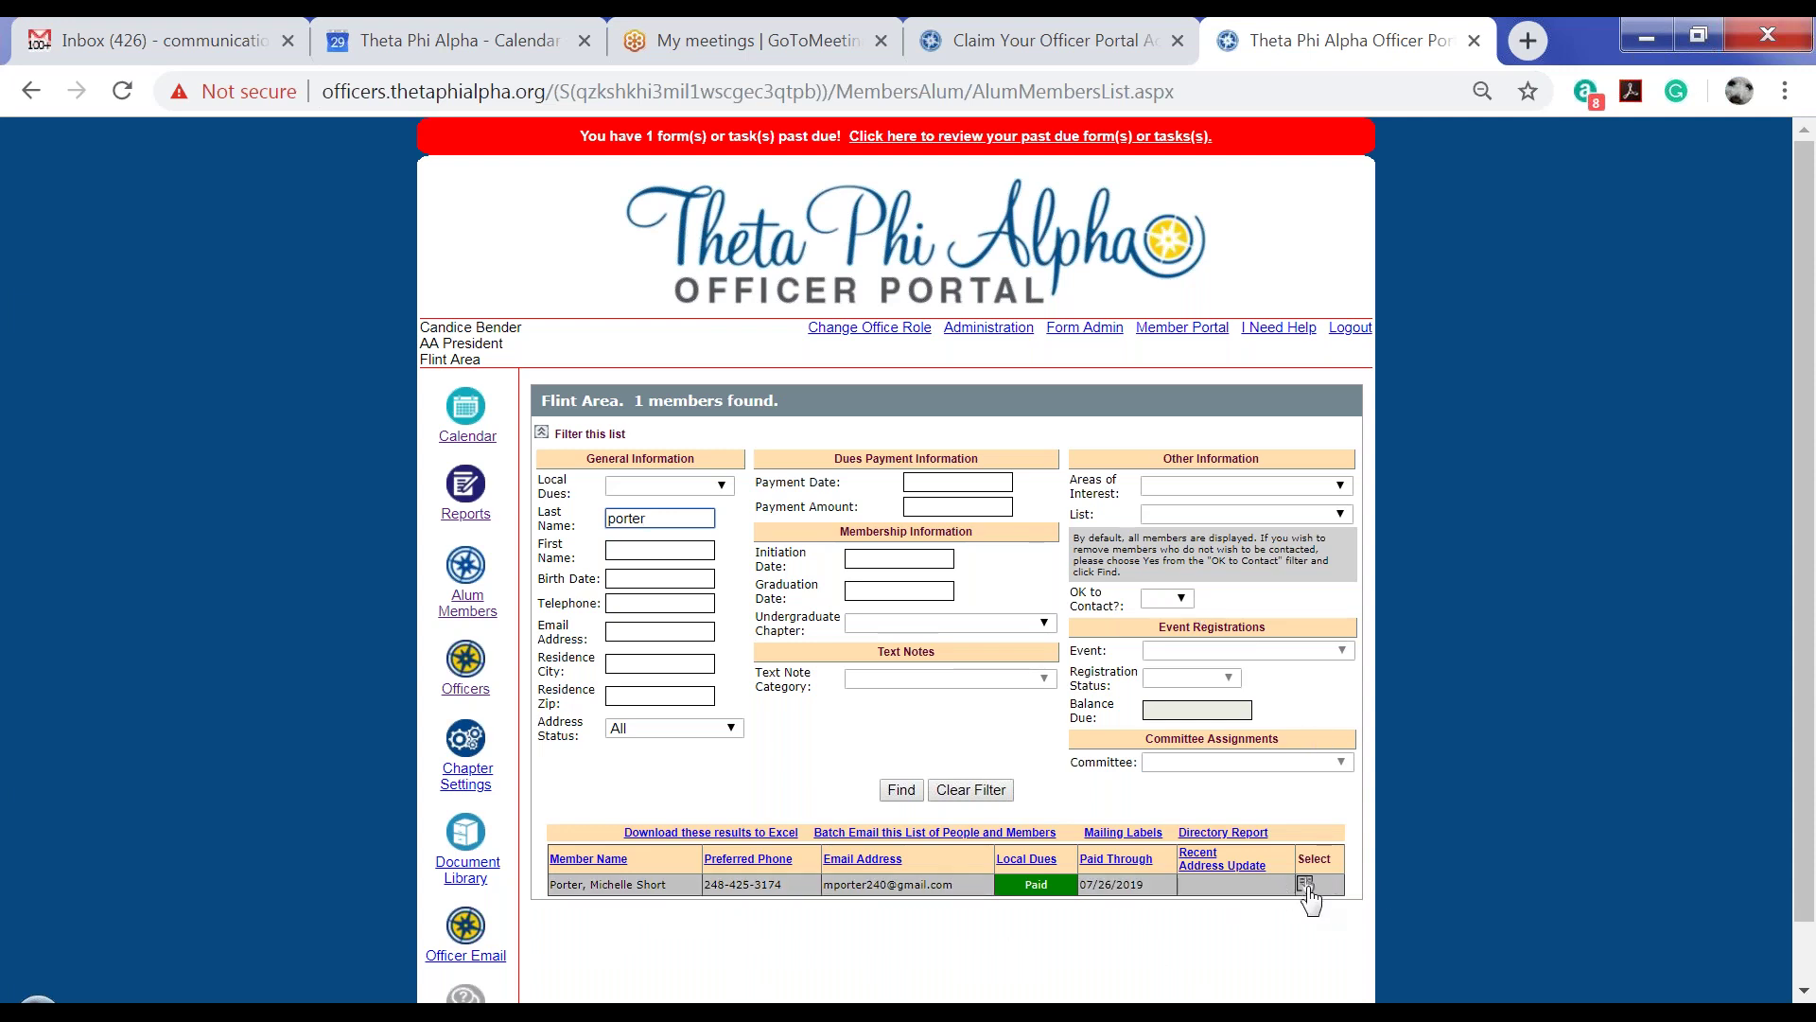
left_click(1306, 886)
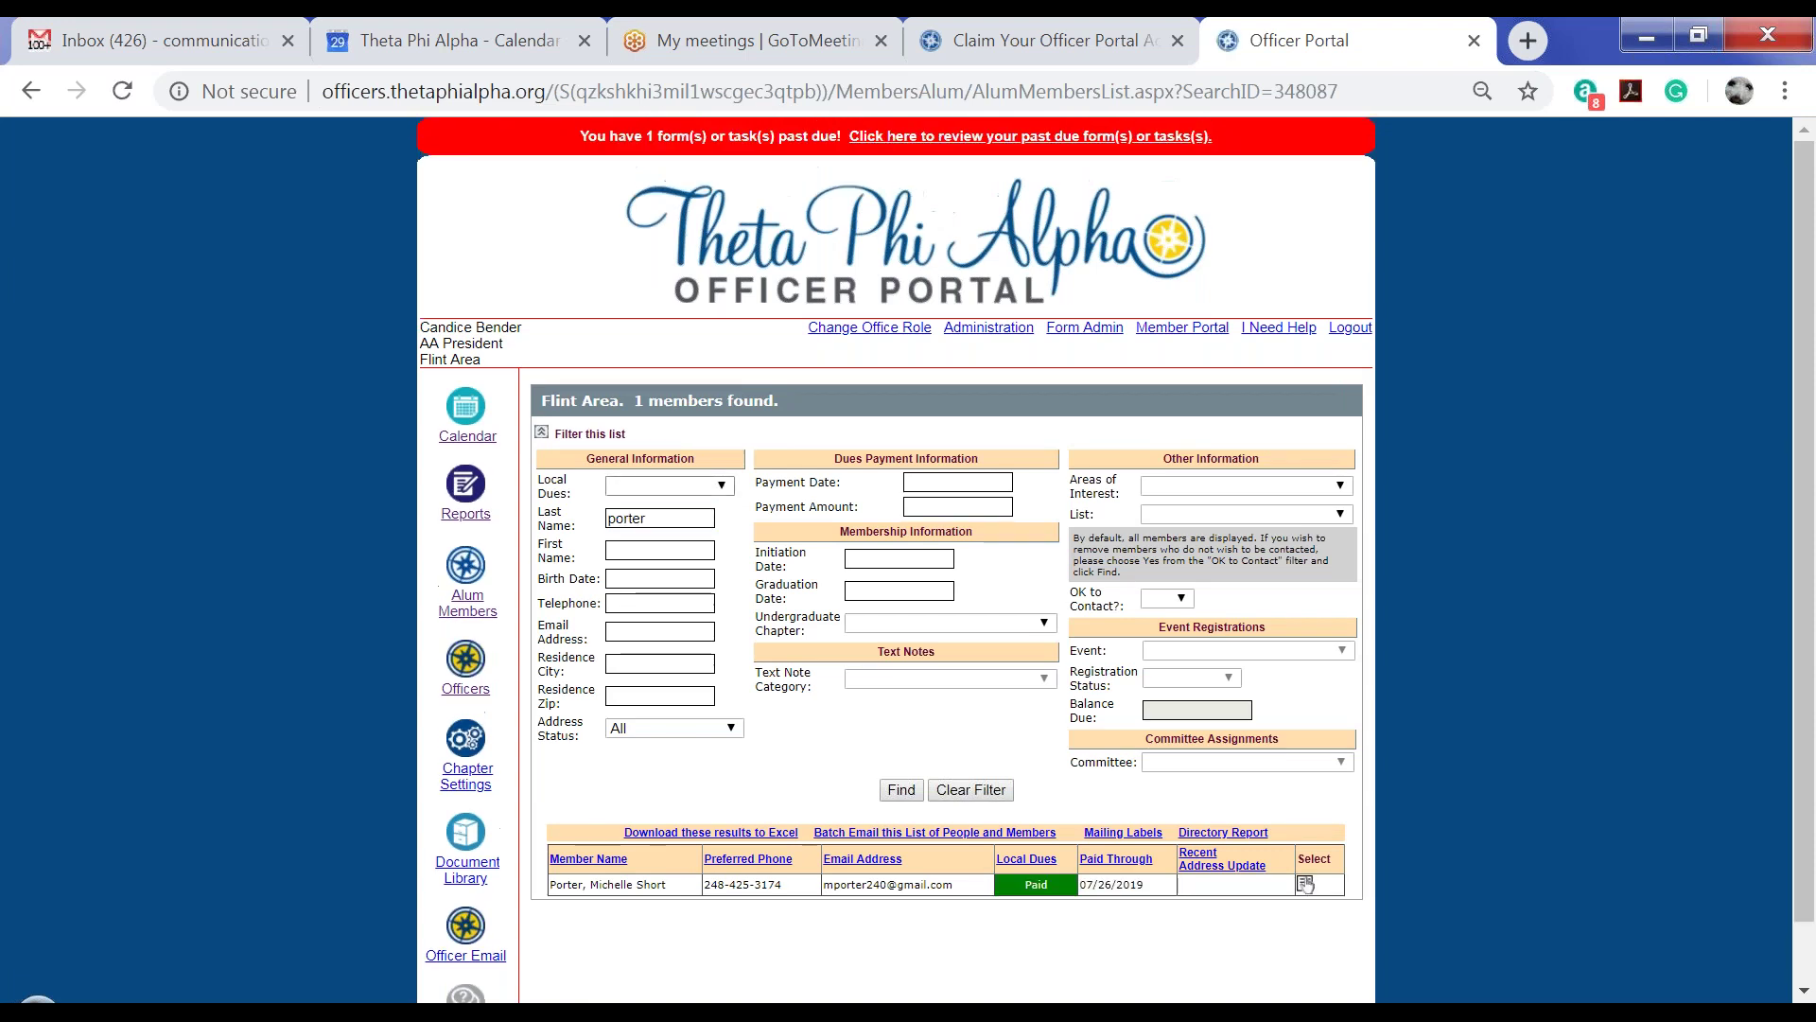
Search last names with the wildcard 'p*' and scroll through the 26 matching members
double_click(661, 520)
type("p")
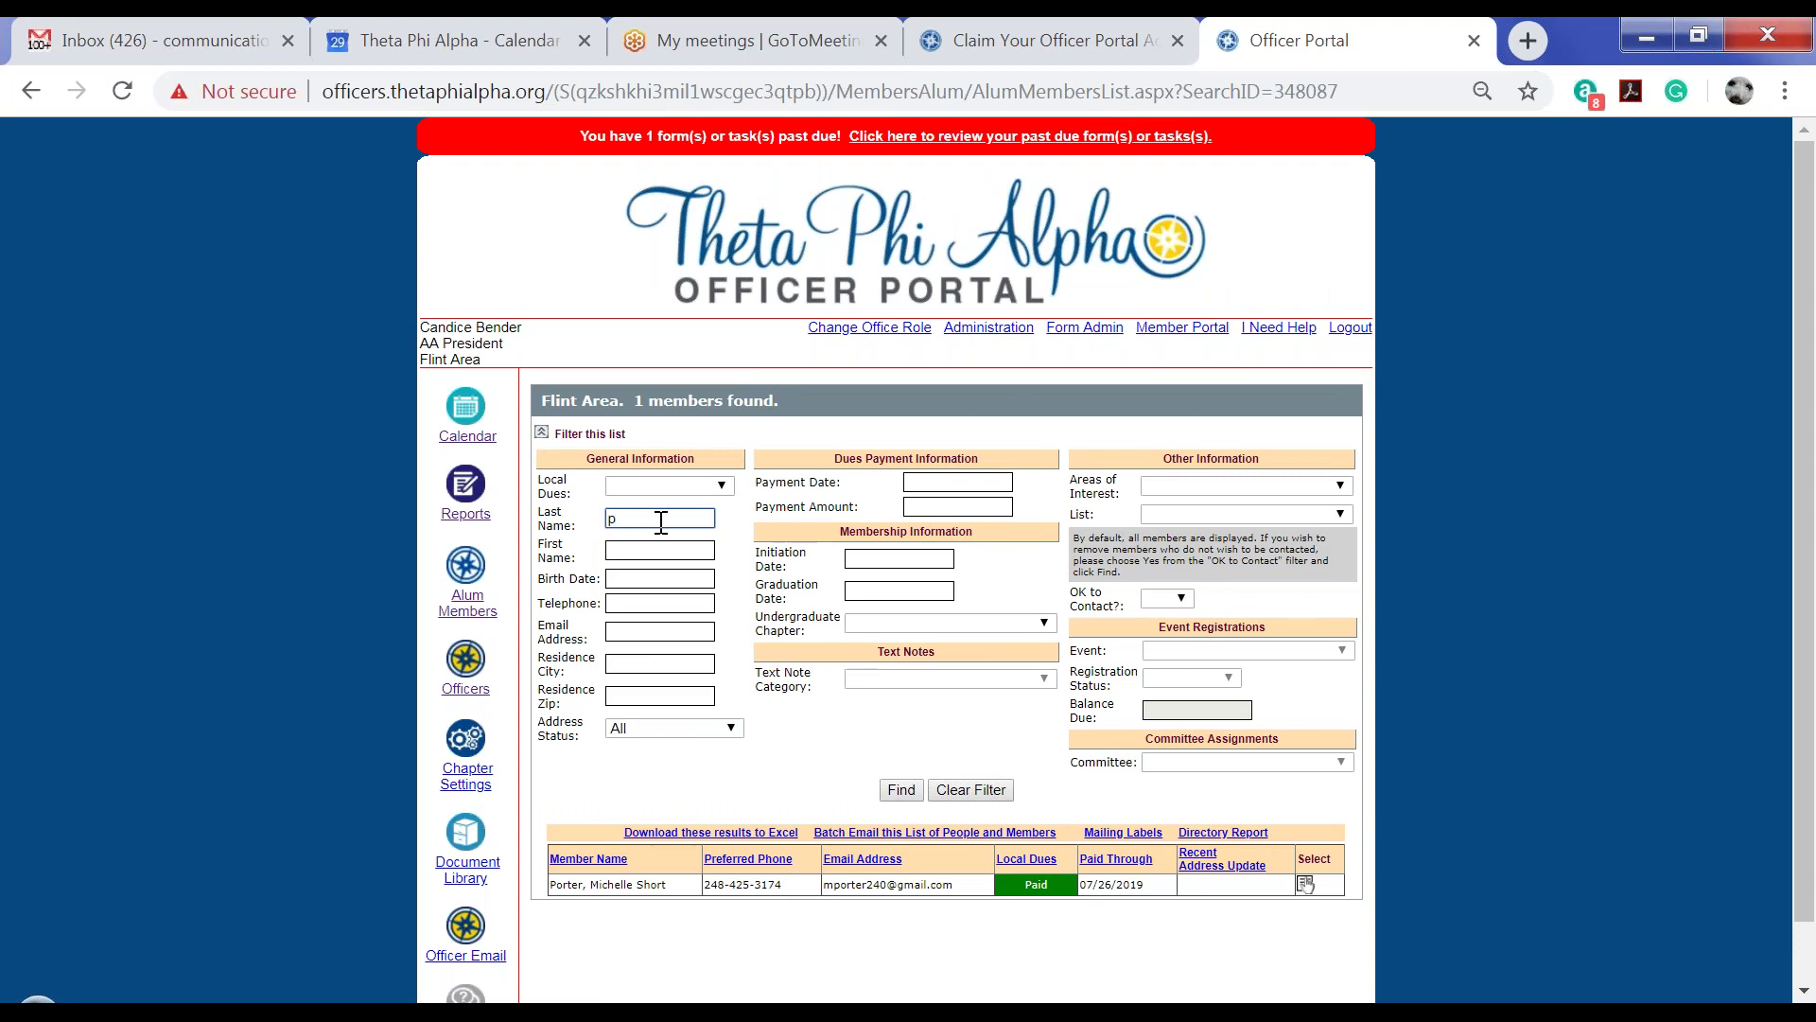
type("*")
key("Return")
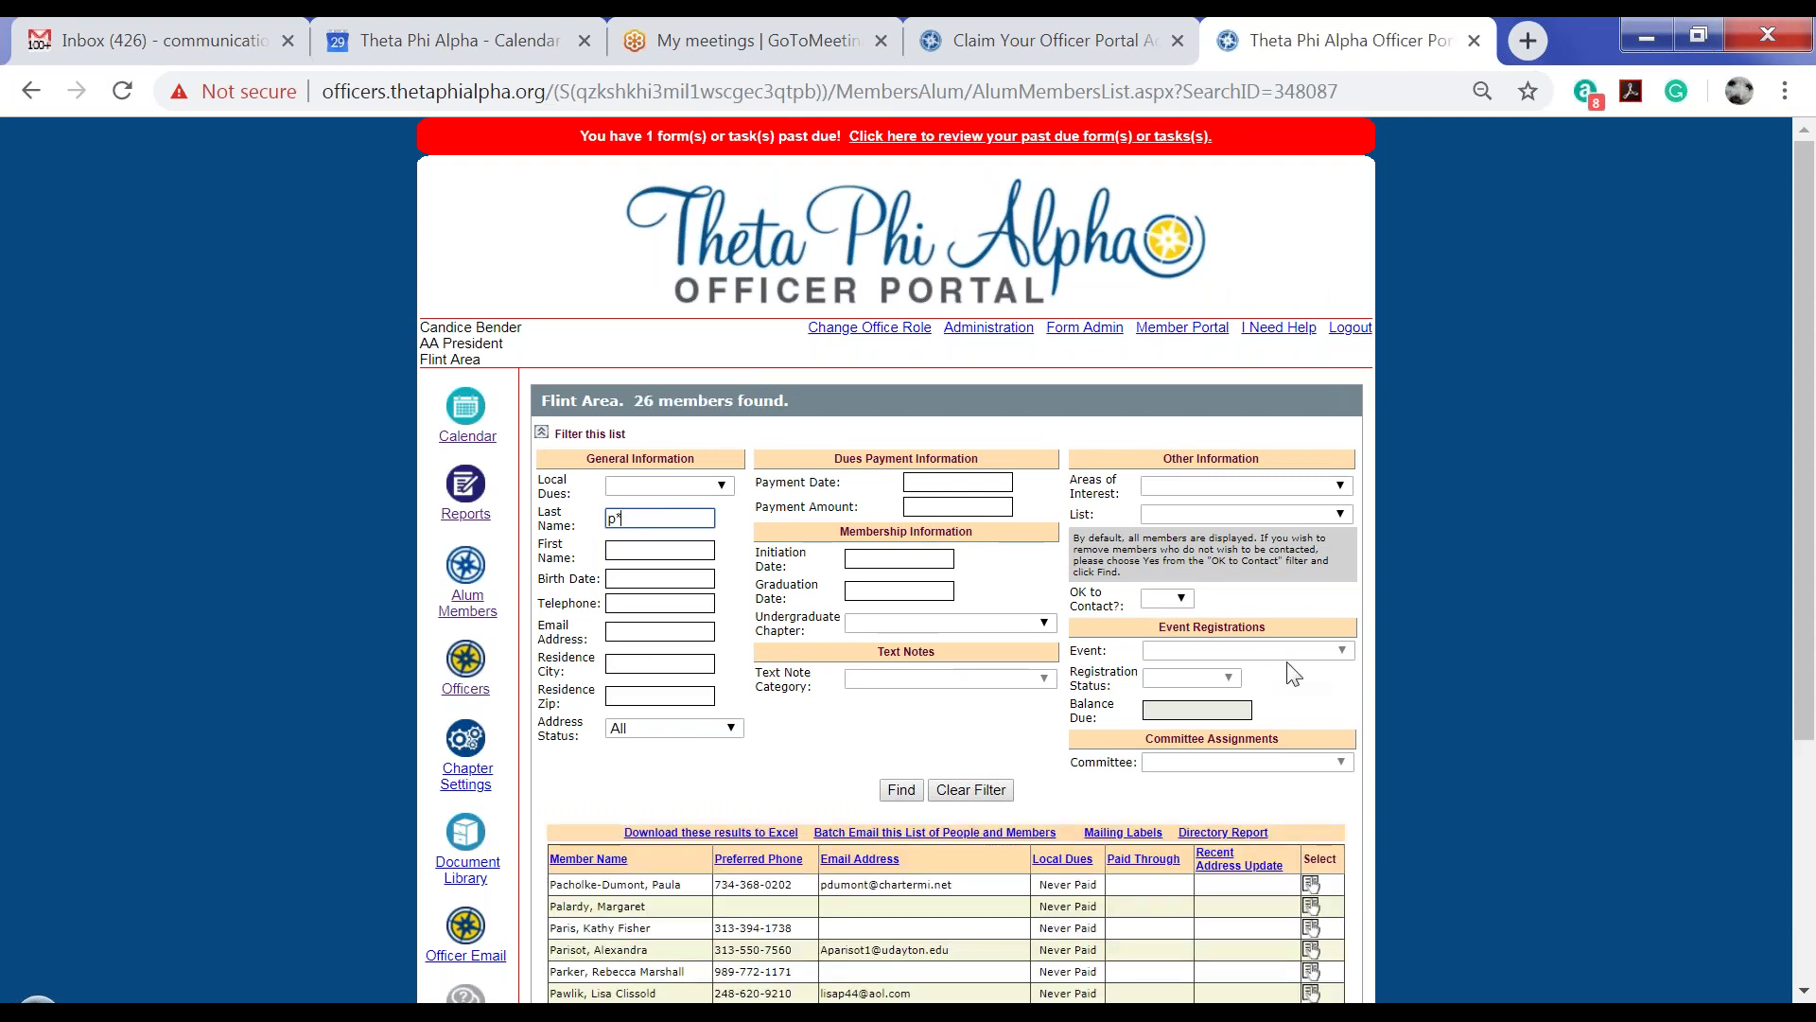
scroll(1457, 681, "down", 3)
scroll(1456, 674, "down", 2)
scroll(1468, 679, "up", 3)
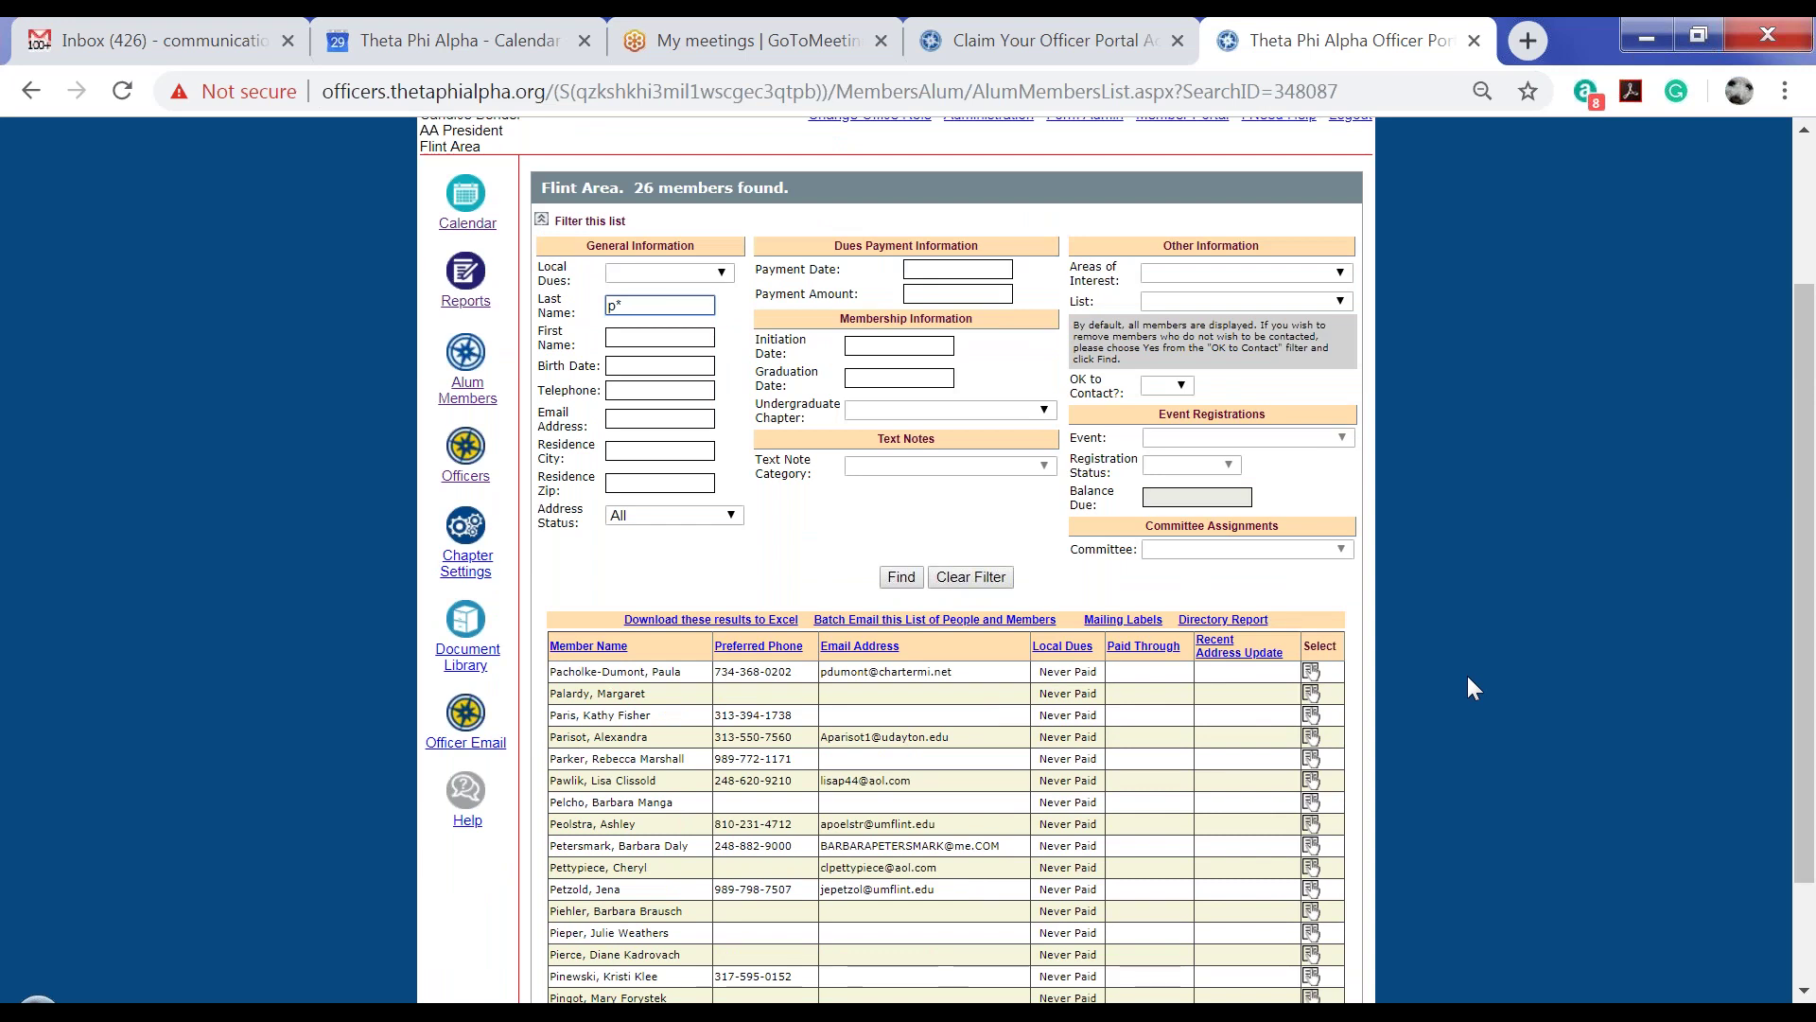
scroll(1467, 675, "up", 2)
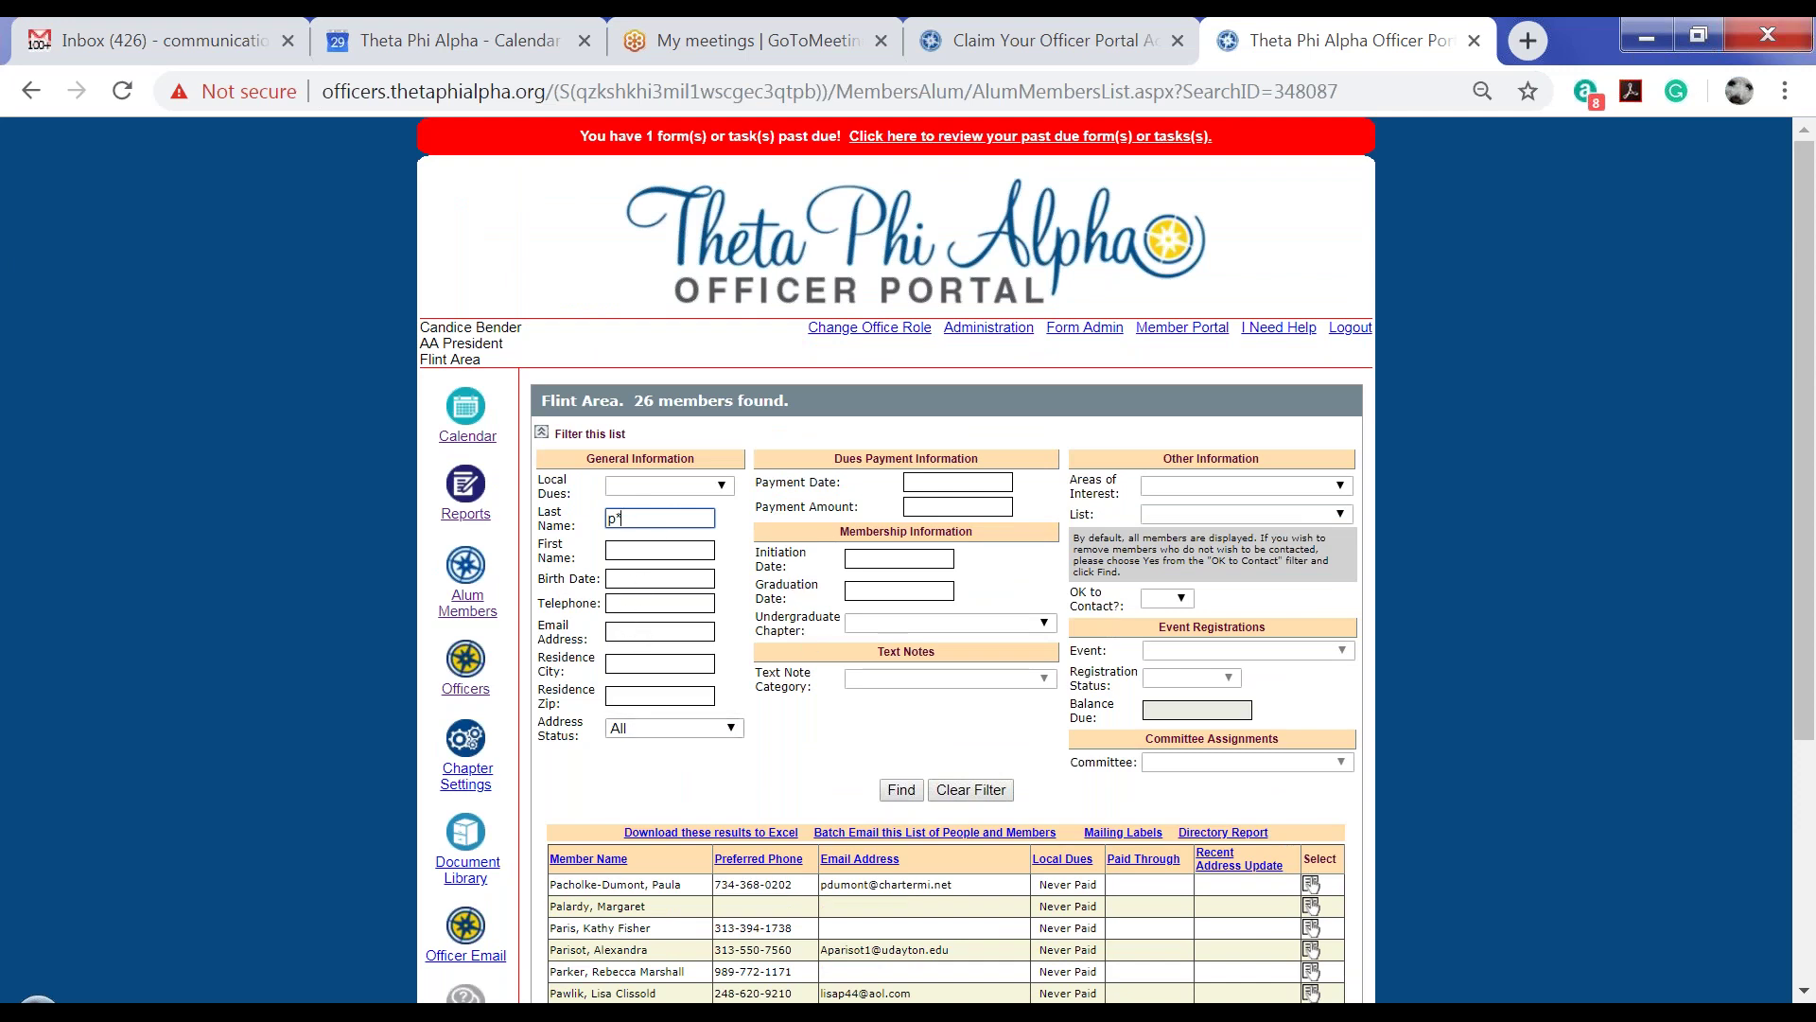
Clear the filter to show all 487 members, then review the Local Dues filter choices without picking one
left_click(982, 789)
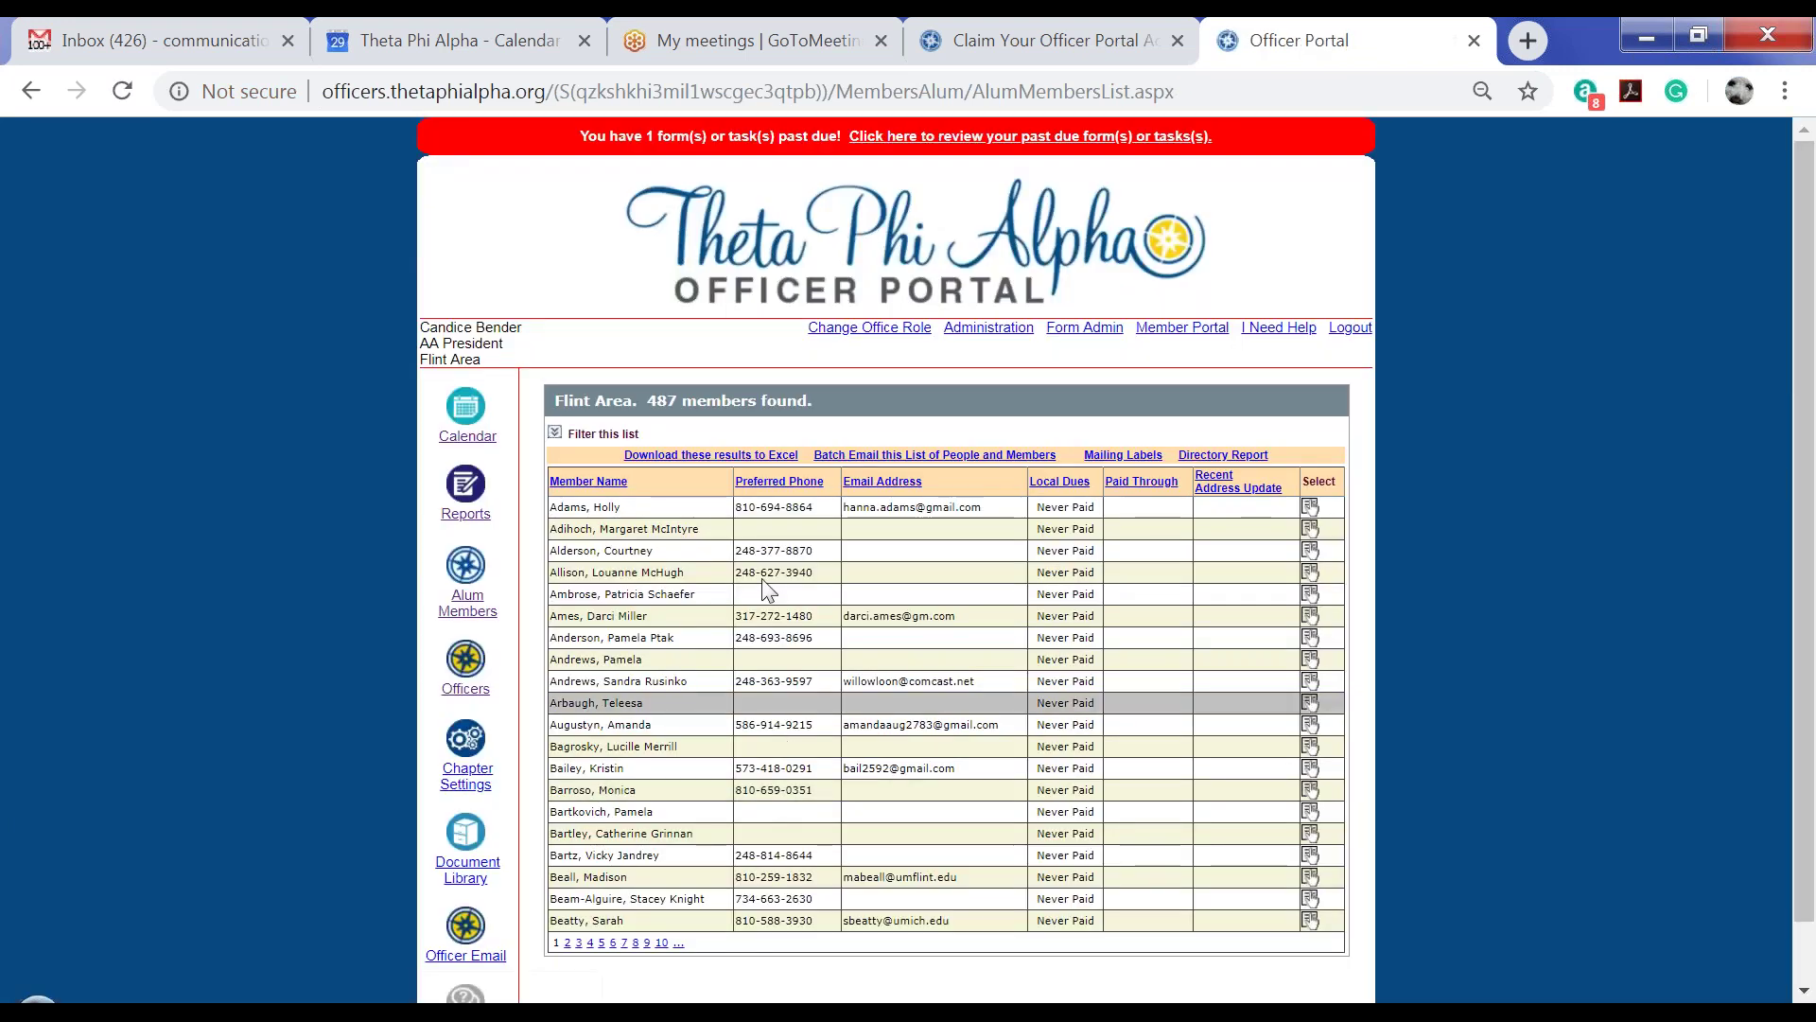
left_click(593, 432)
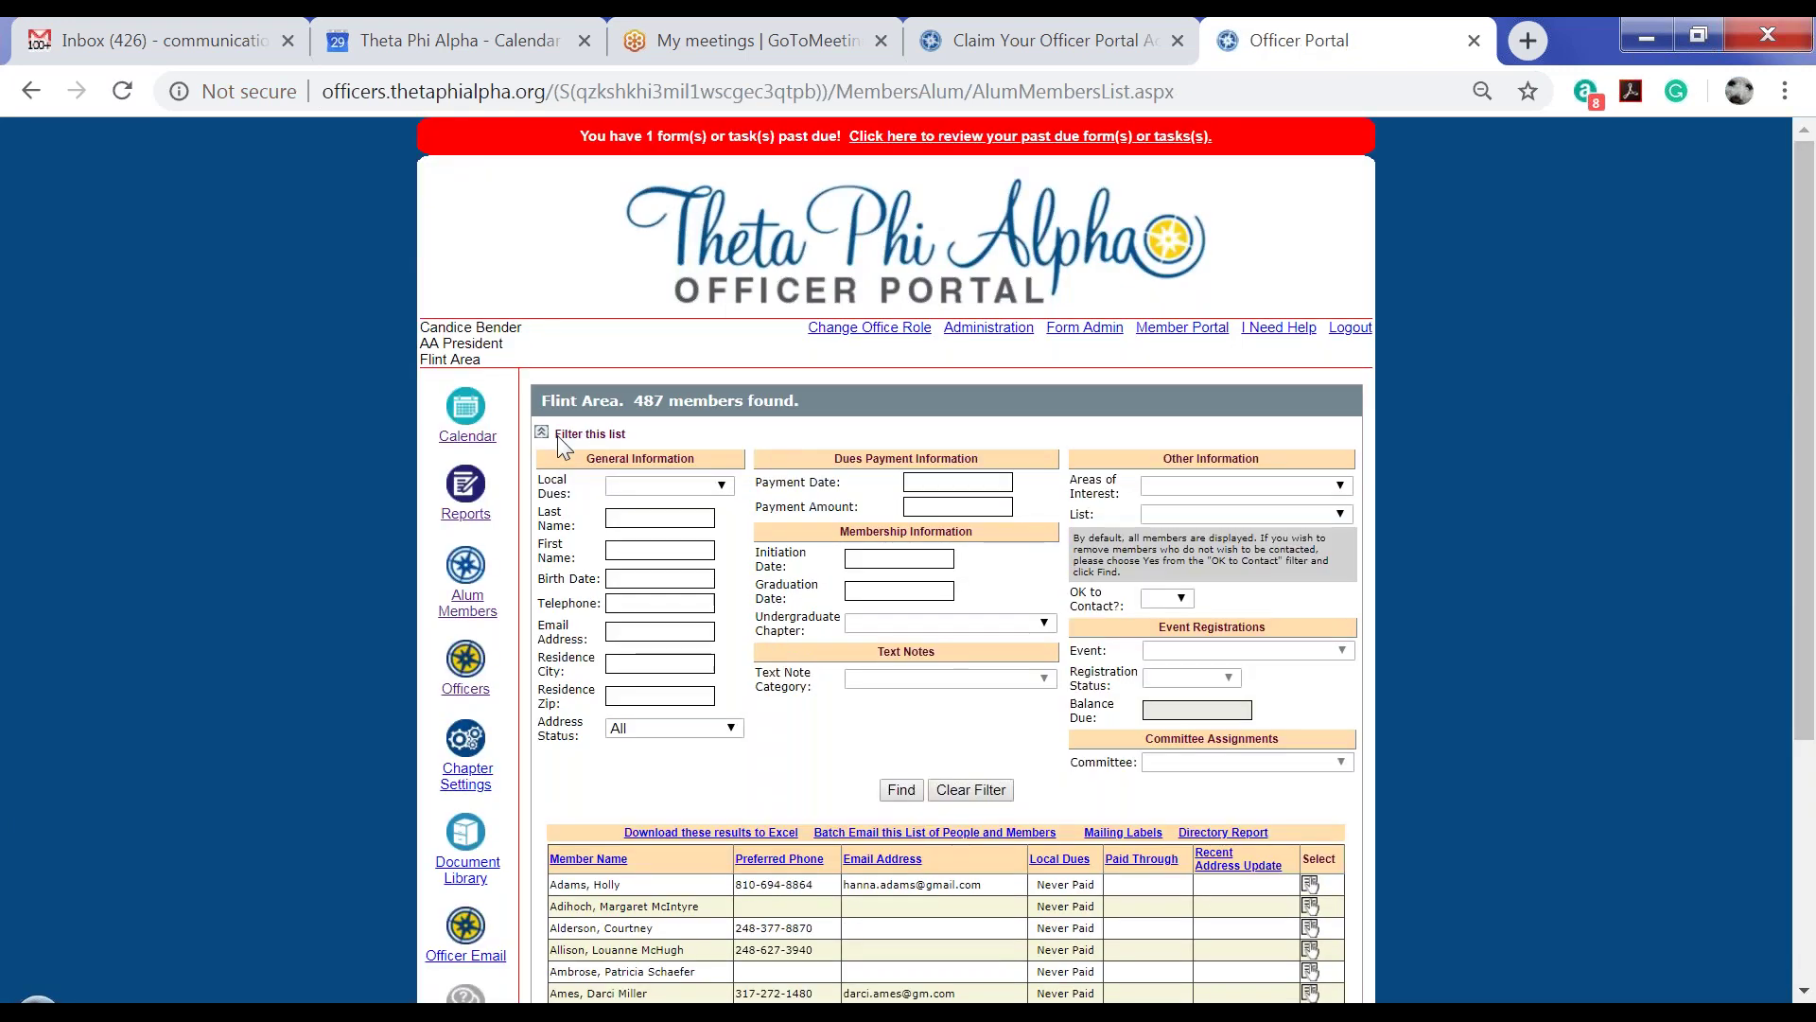
left_click(659, 484)
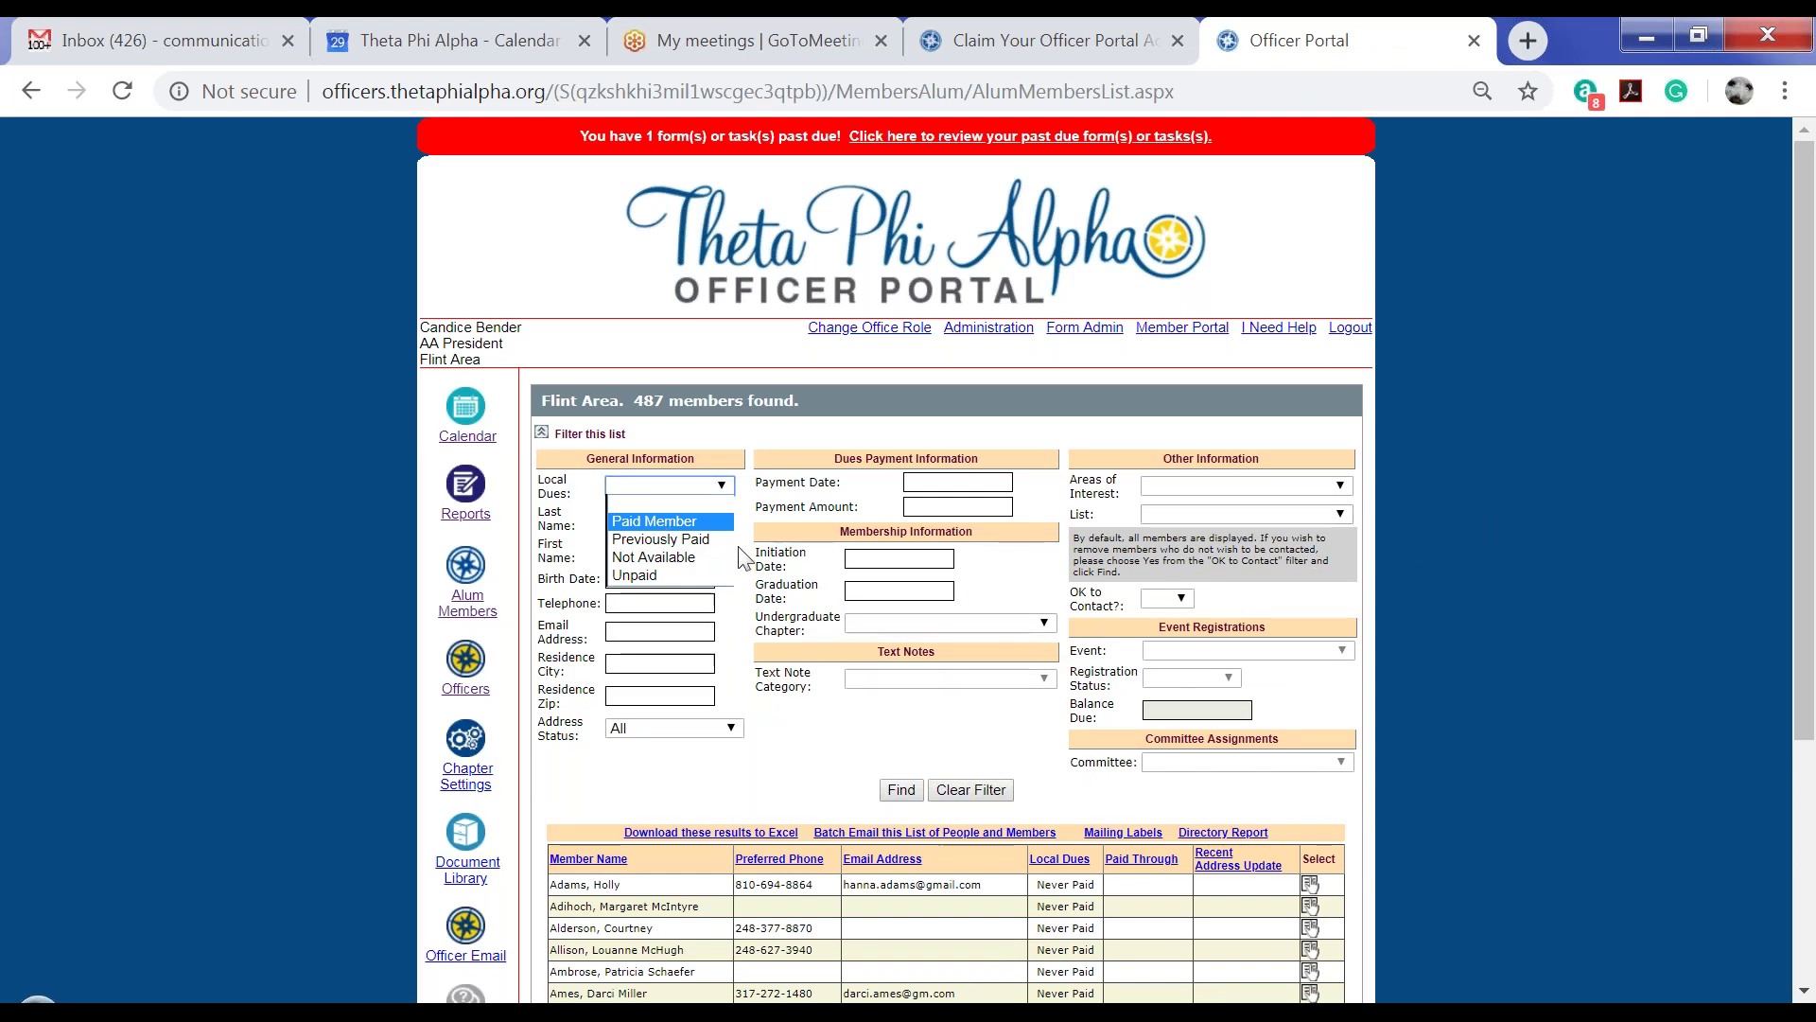
left_click(1453, 487)
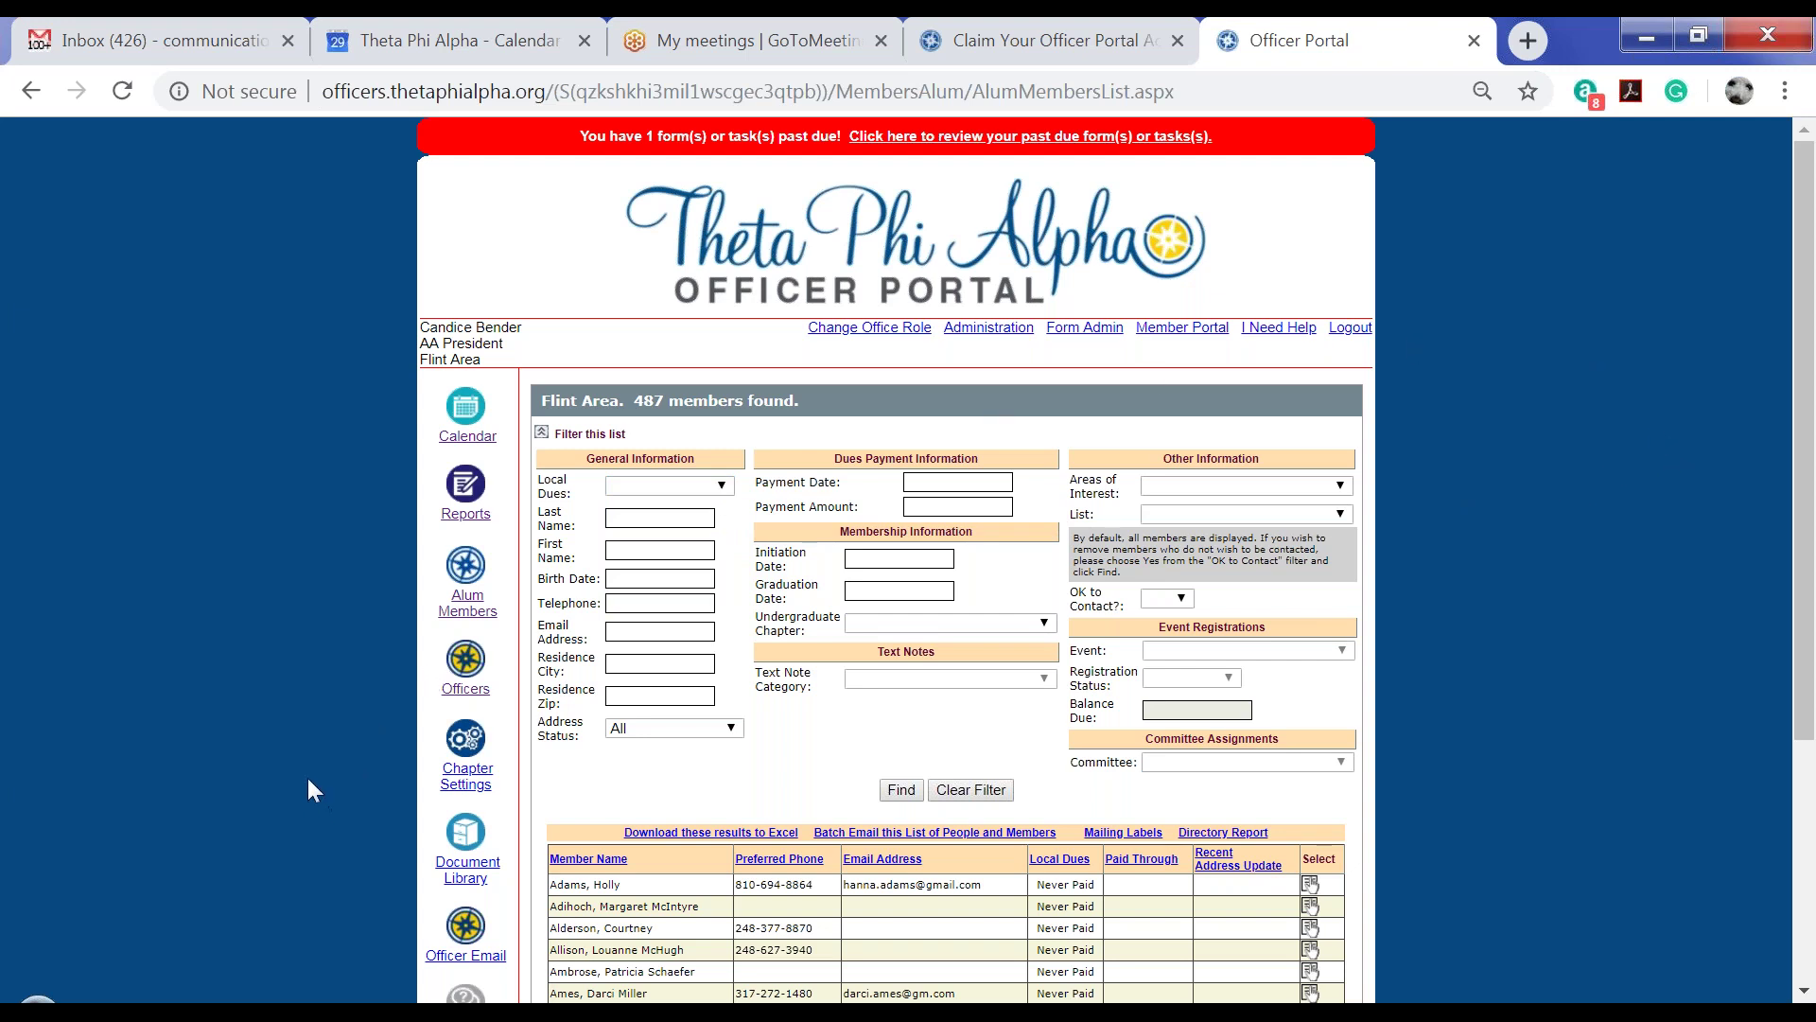
Set Dues Level 4 to Legacy at 0.00 in Chapter Settings, save, and return to Alum Members
left_click(459, 786)
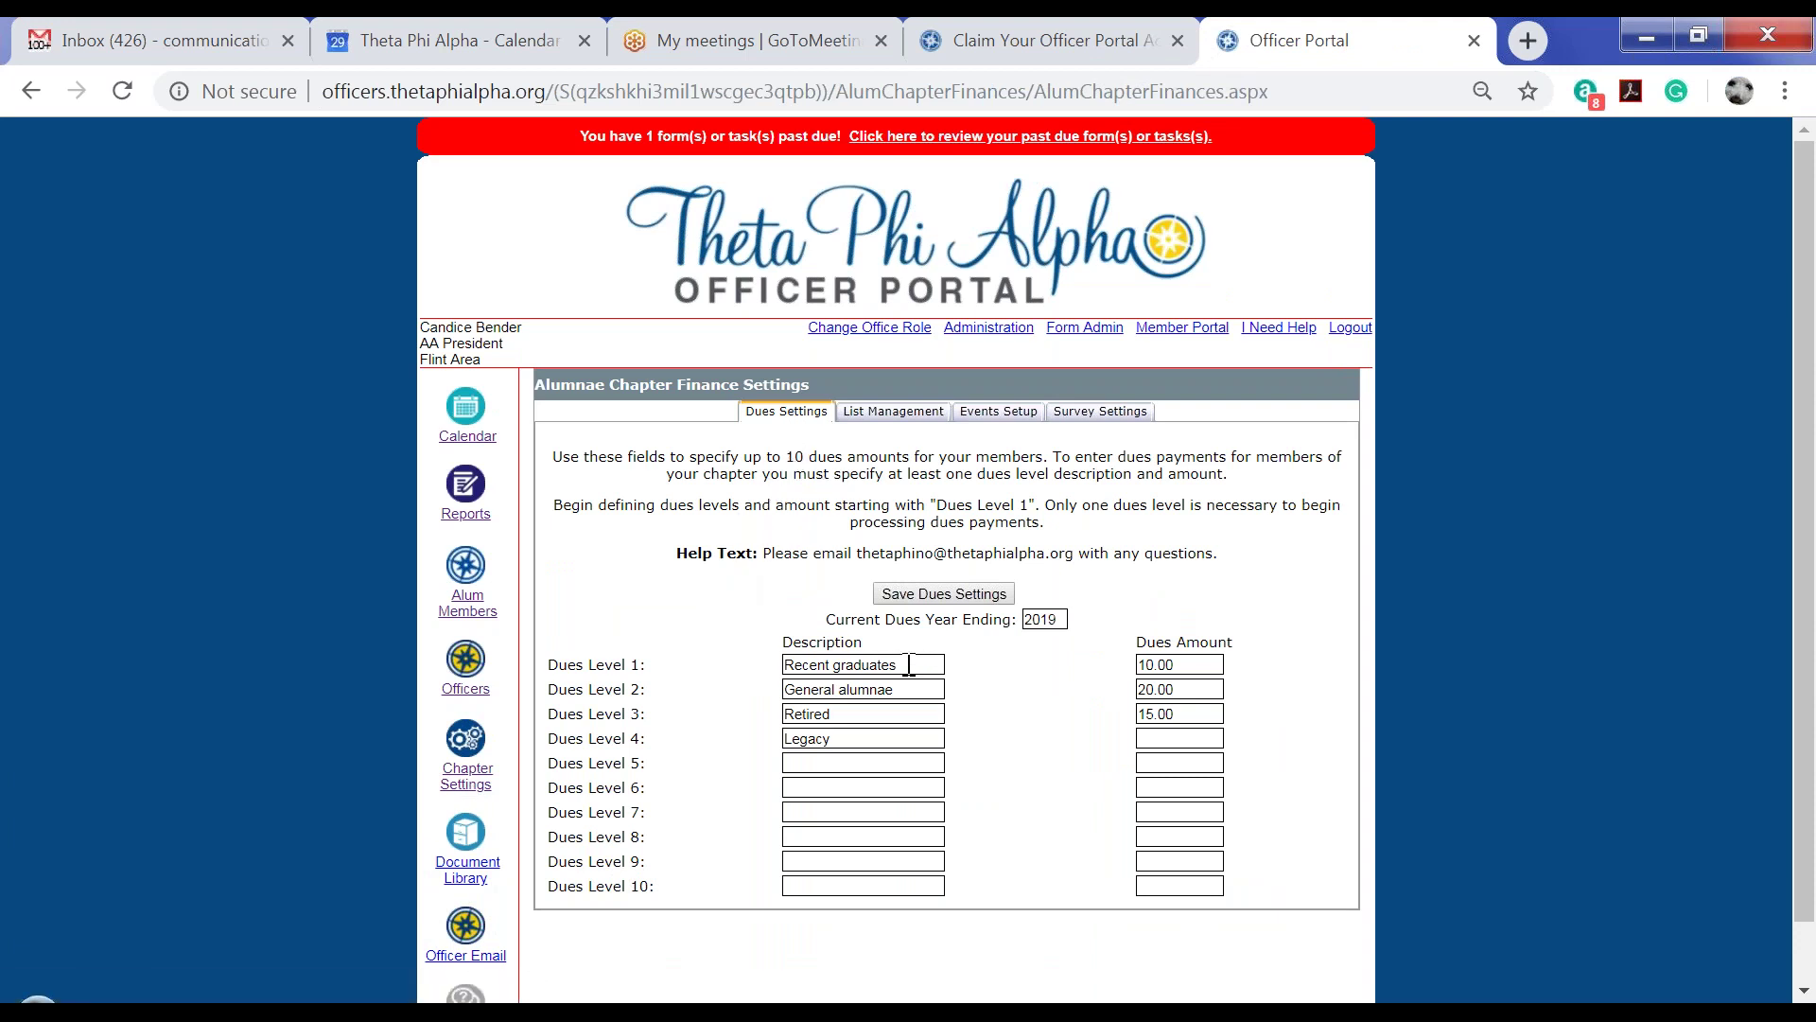
double_click(846, 737)
key("BackSpace")
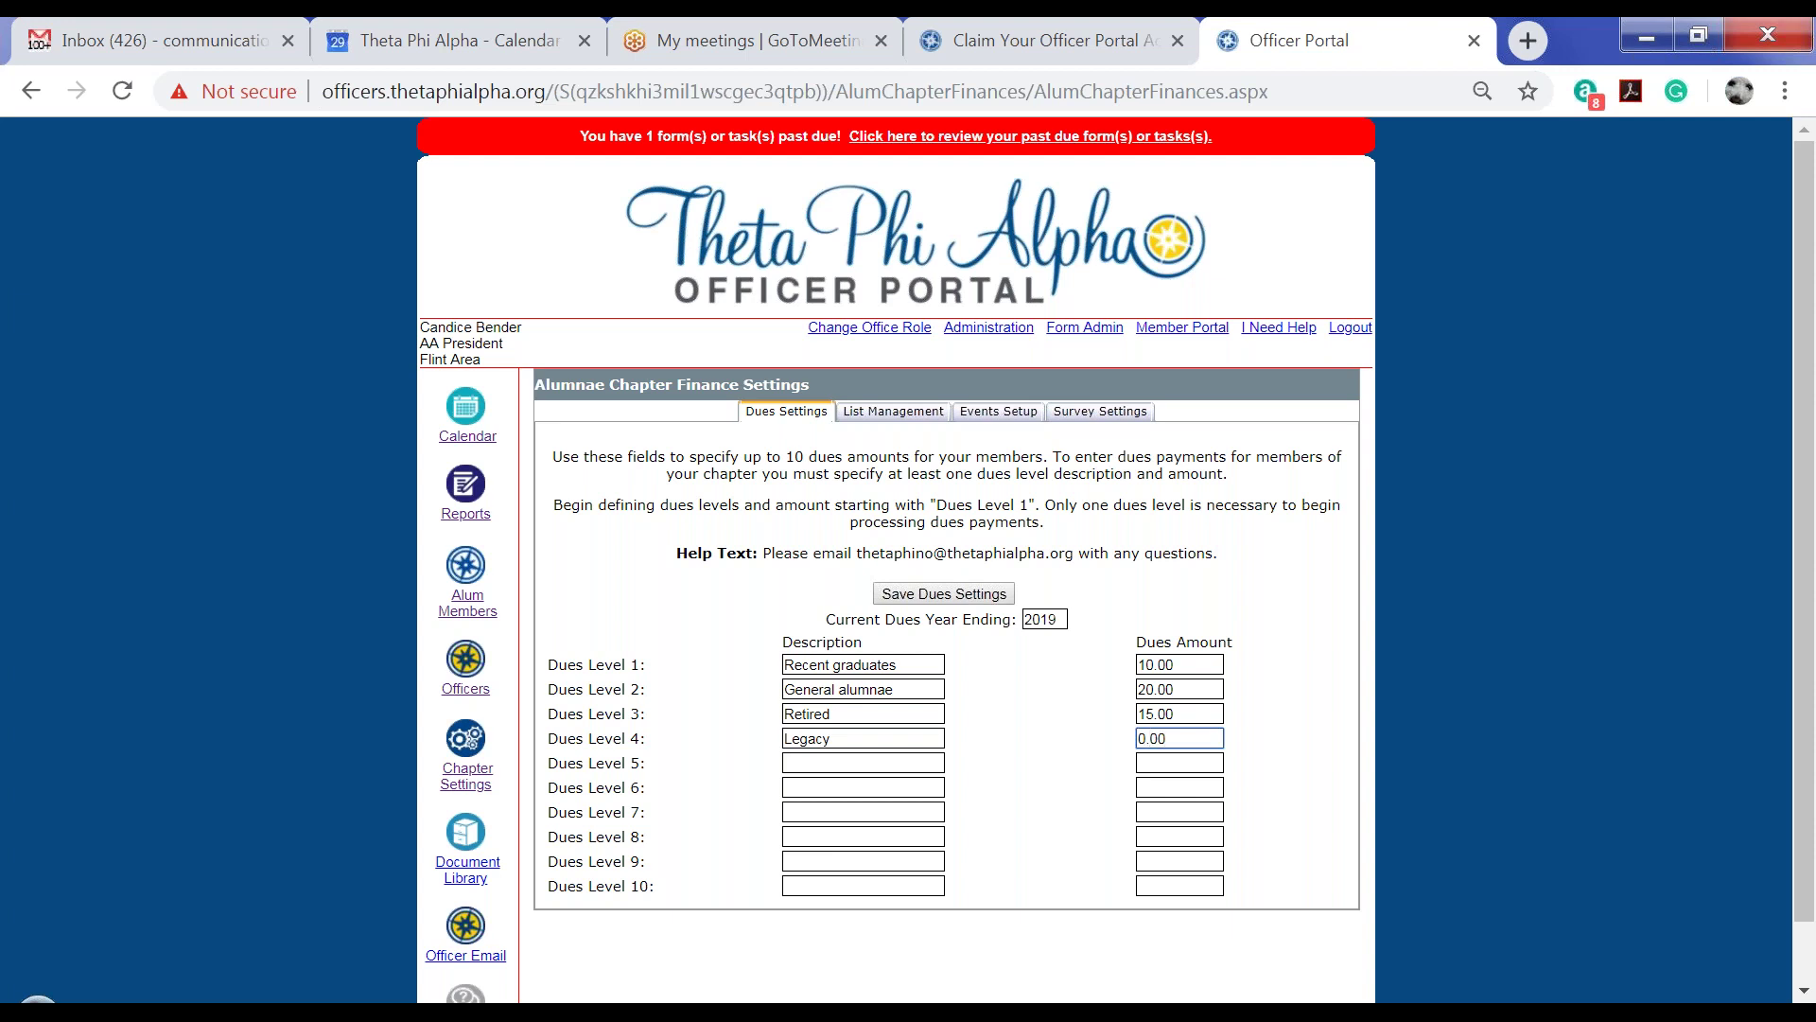
left_click(943, 596)
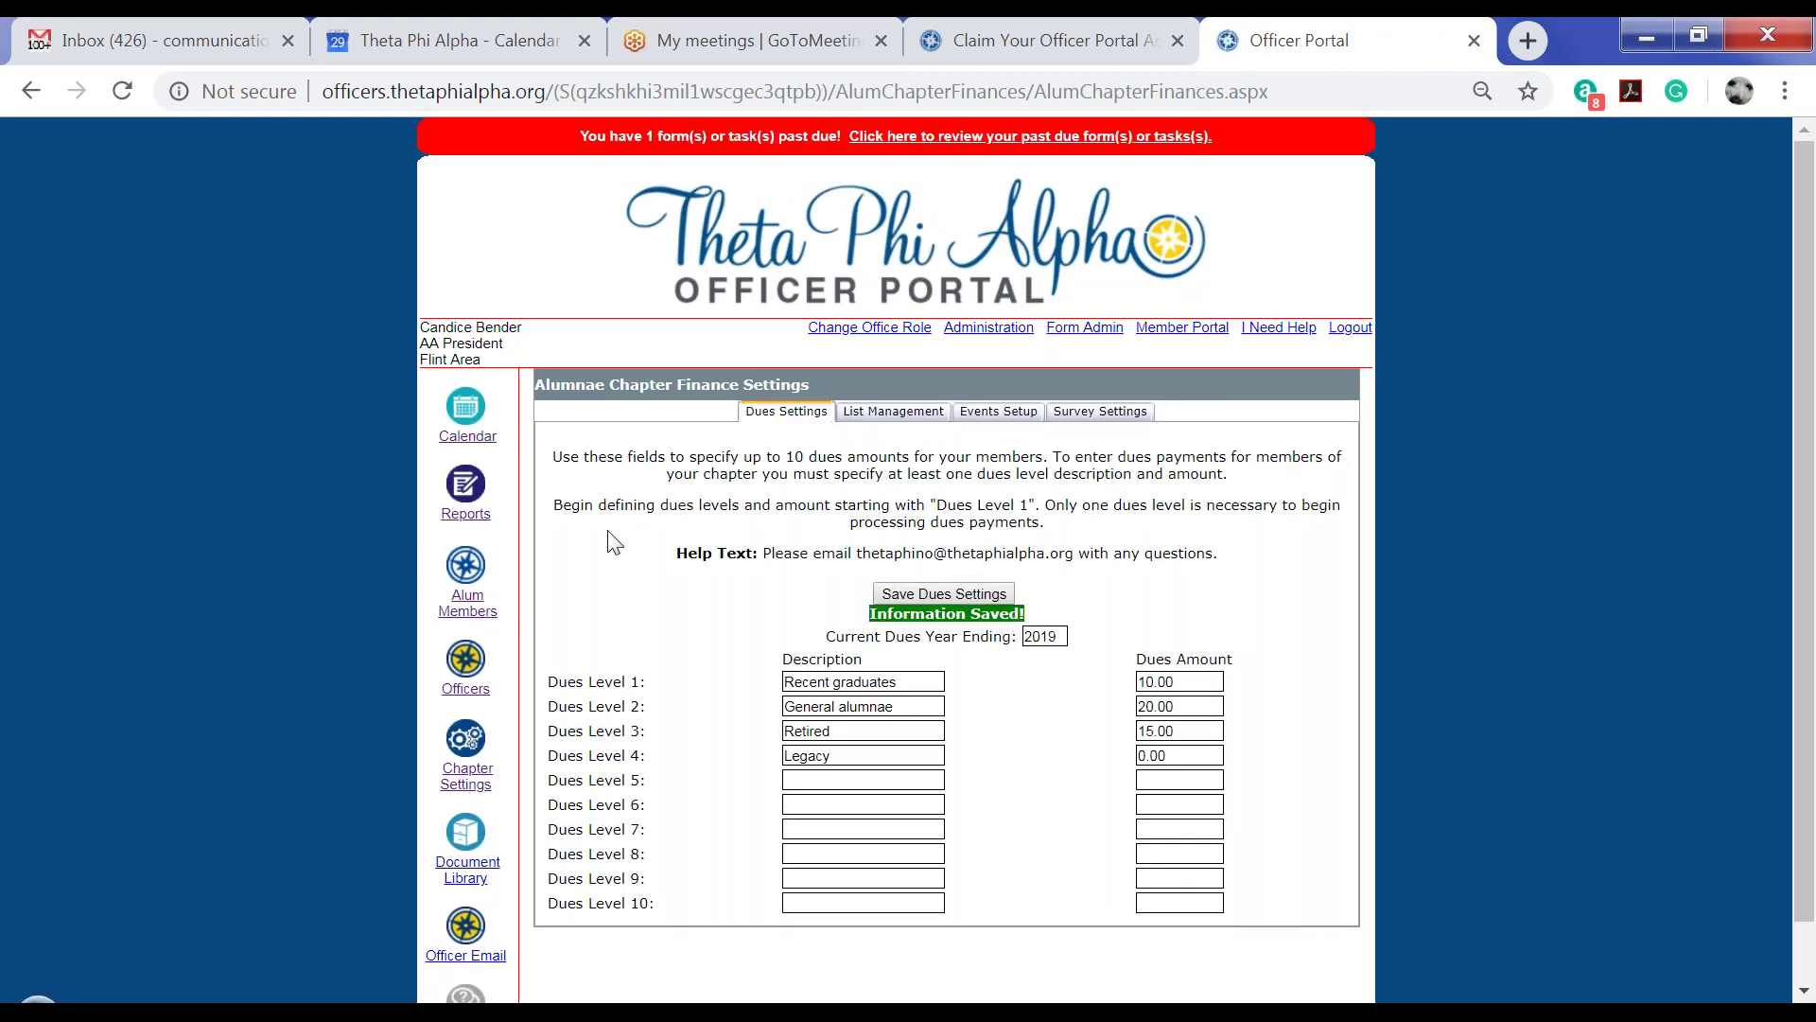
left_click(467, 610)
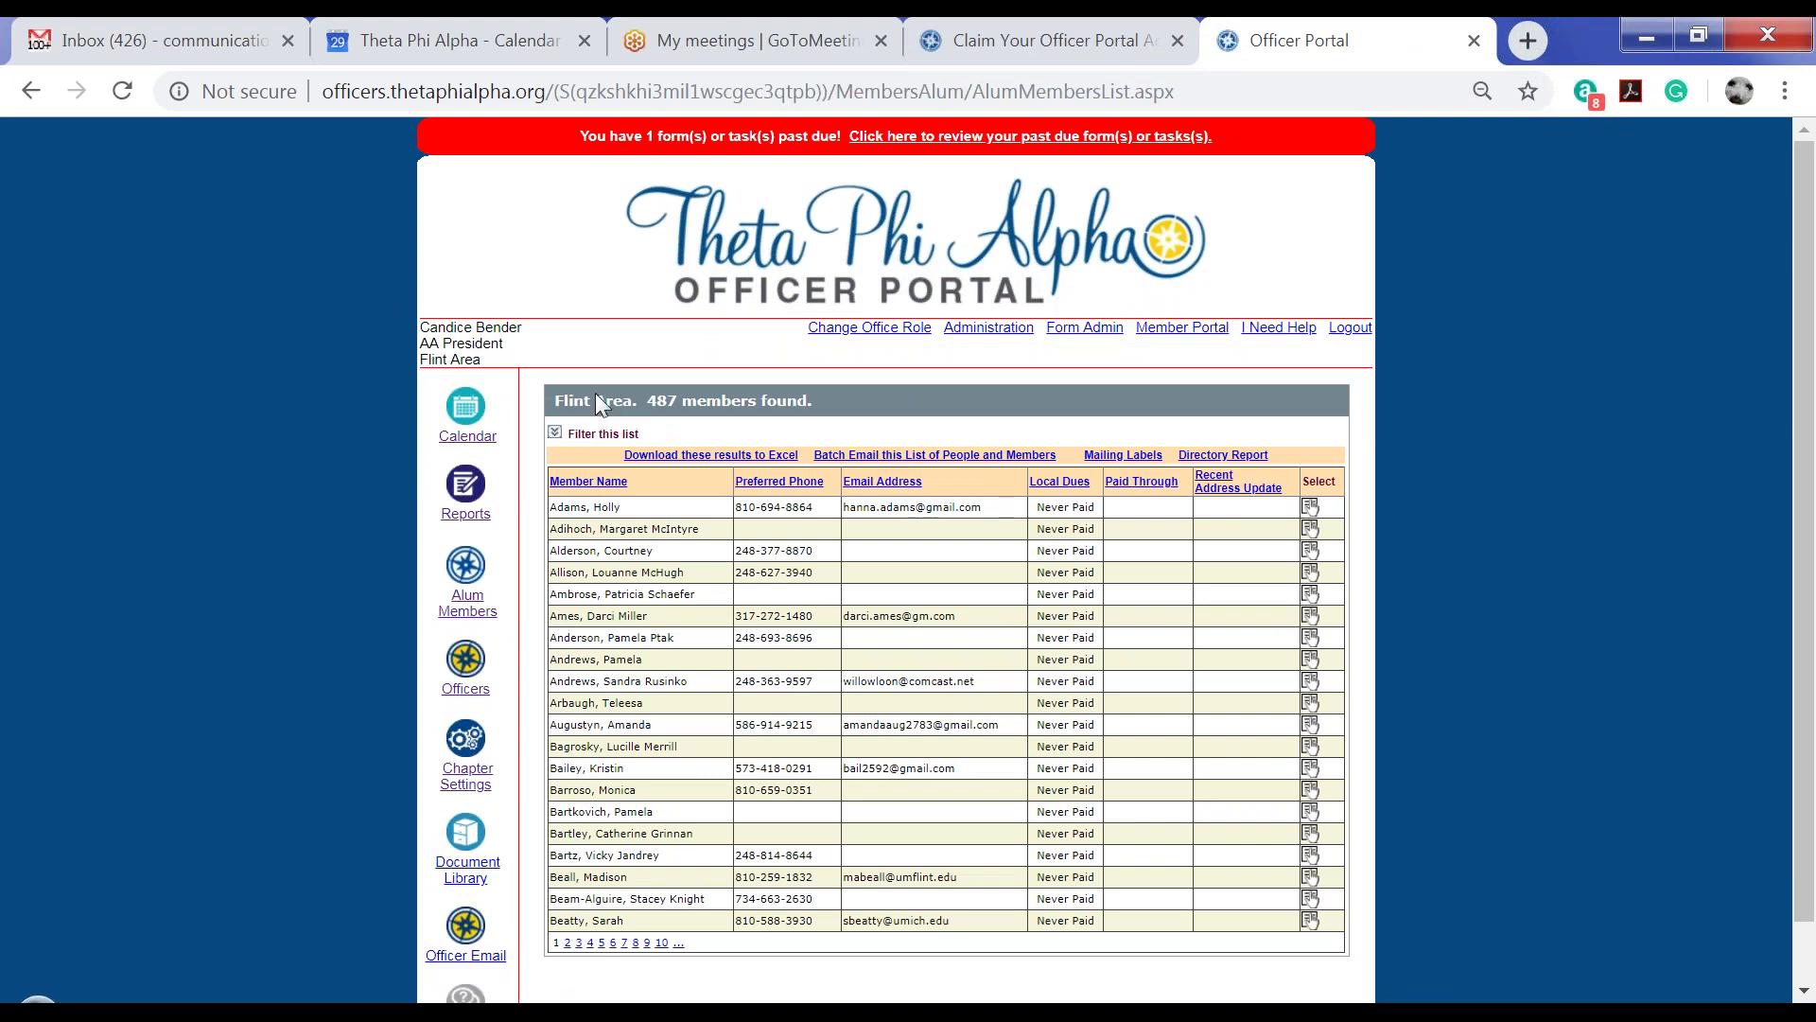
Search the member list by a member's last name, narrowing it to one member with dues Never Paid
left_click(556, 432)
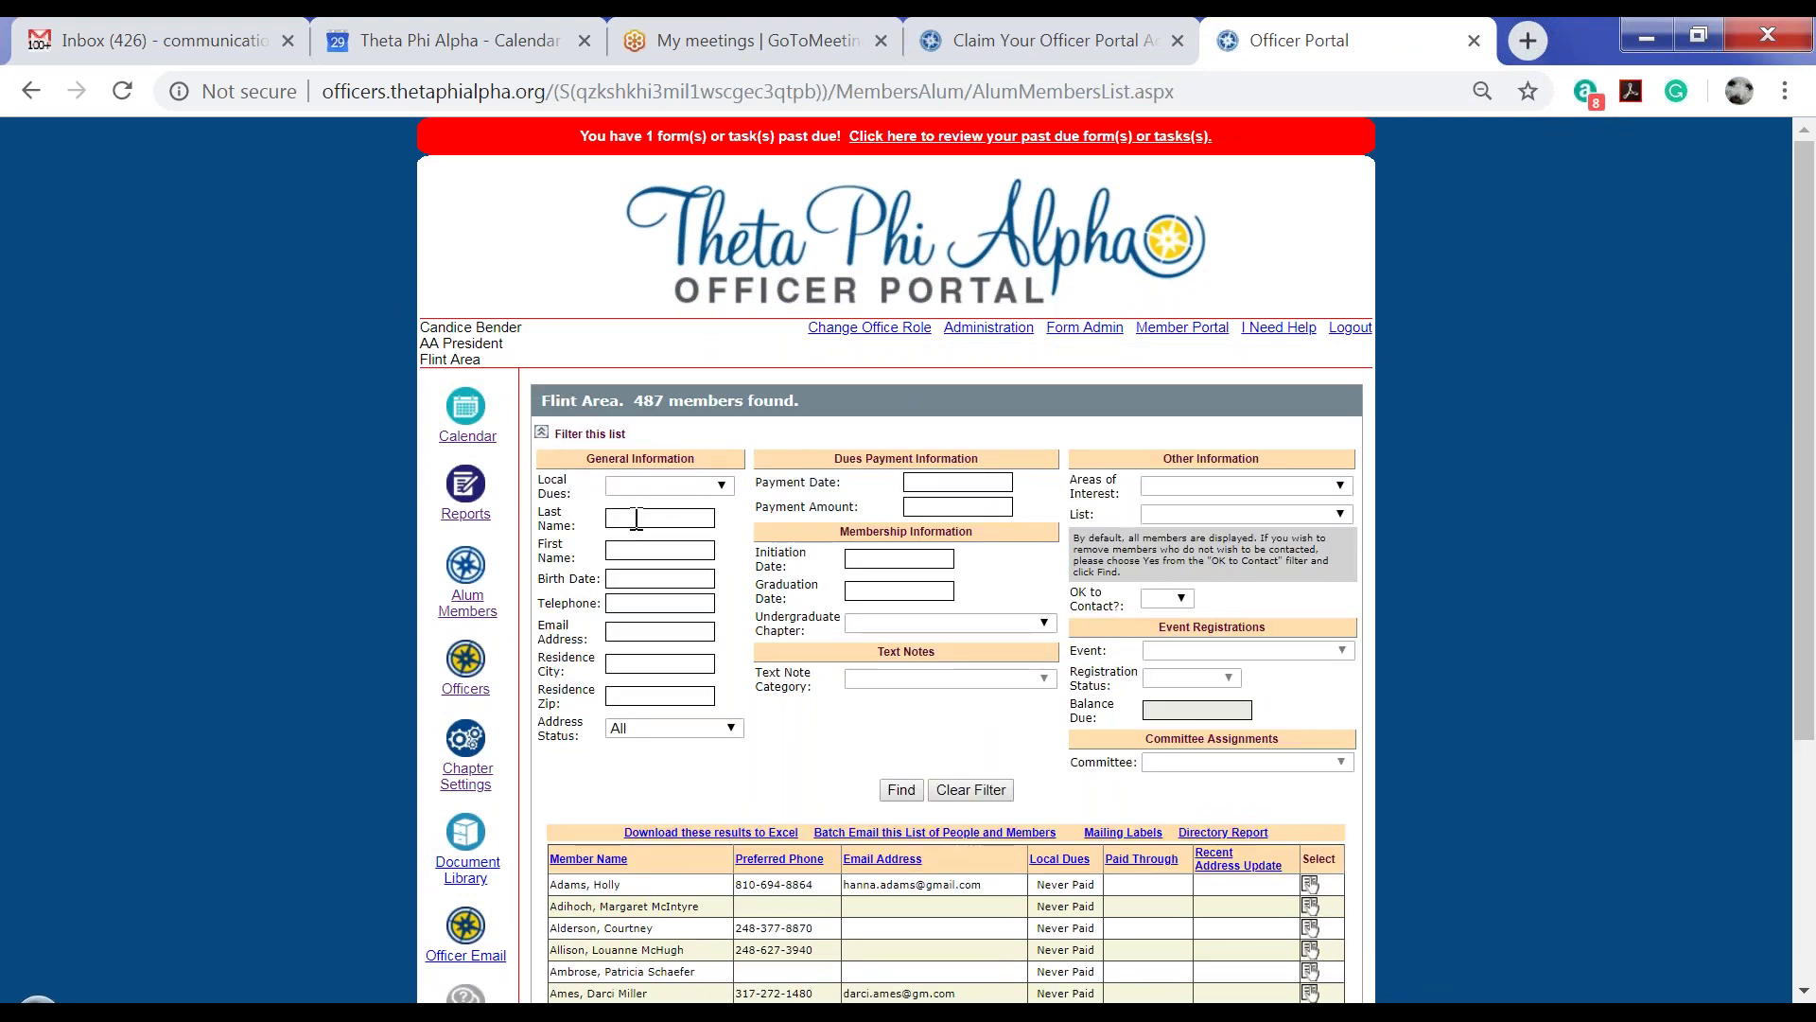
left_click(641, 516)
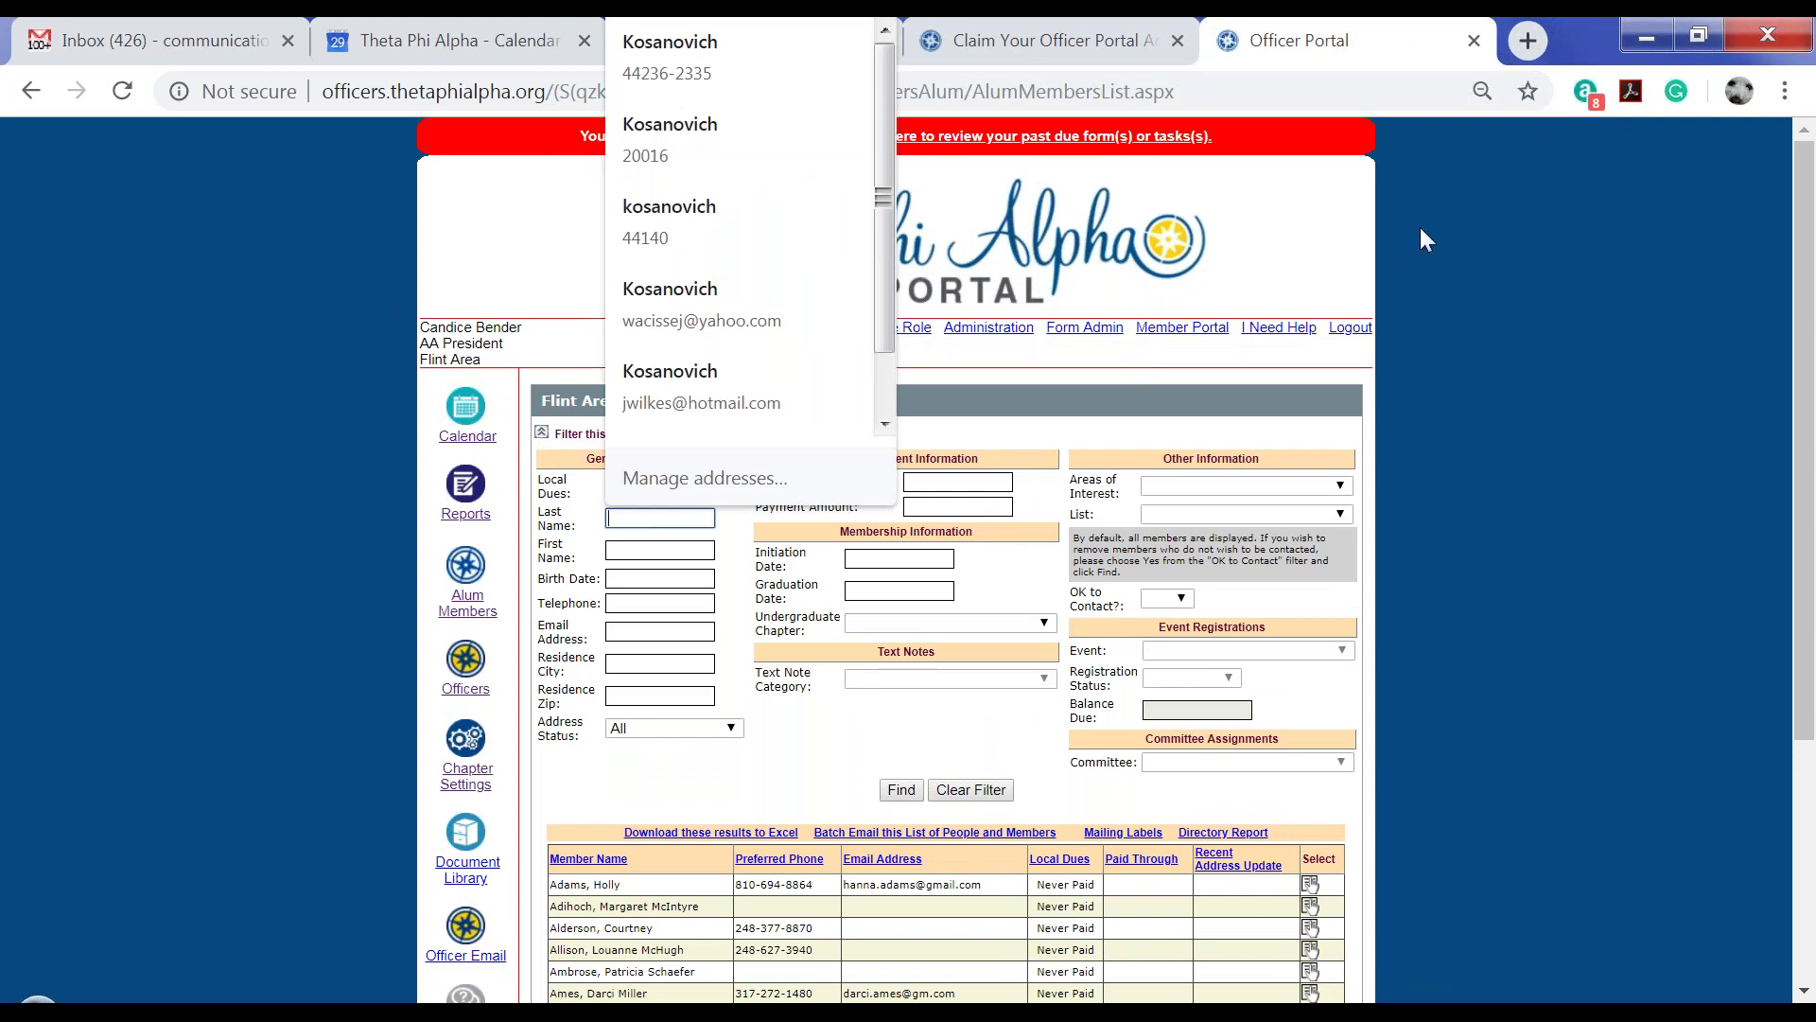
type("bender")
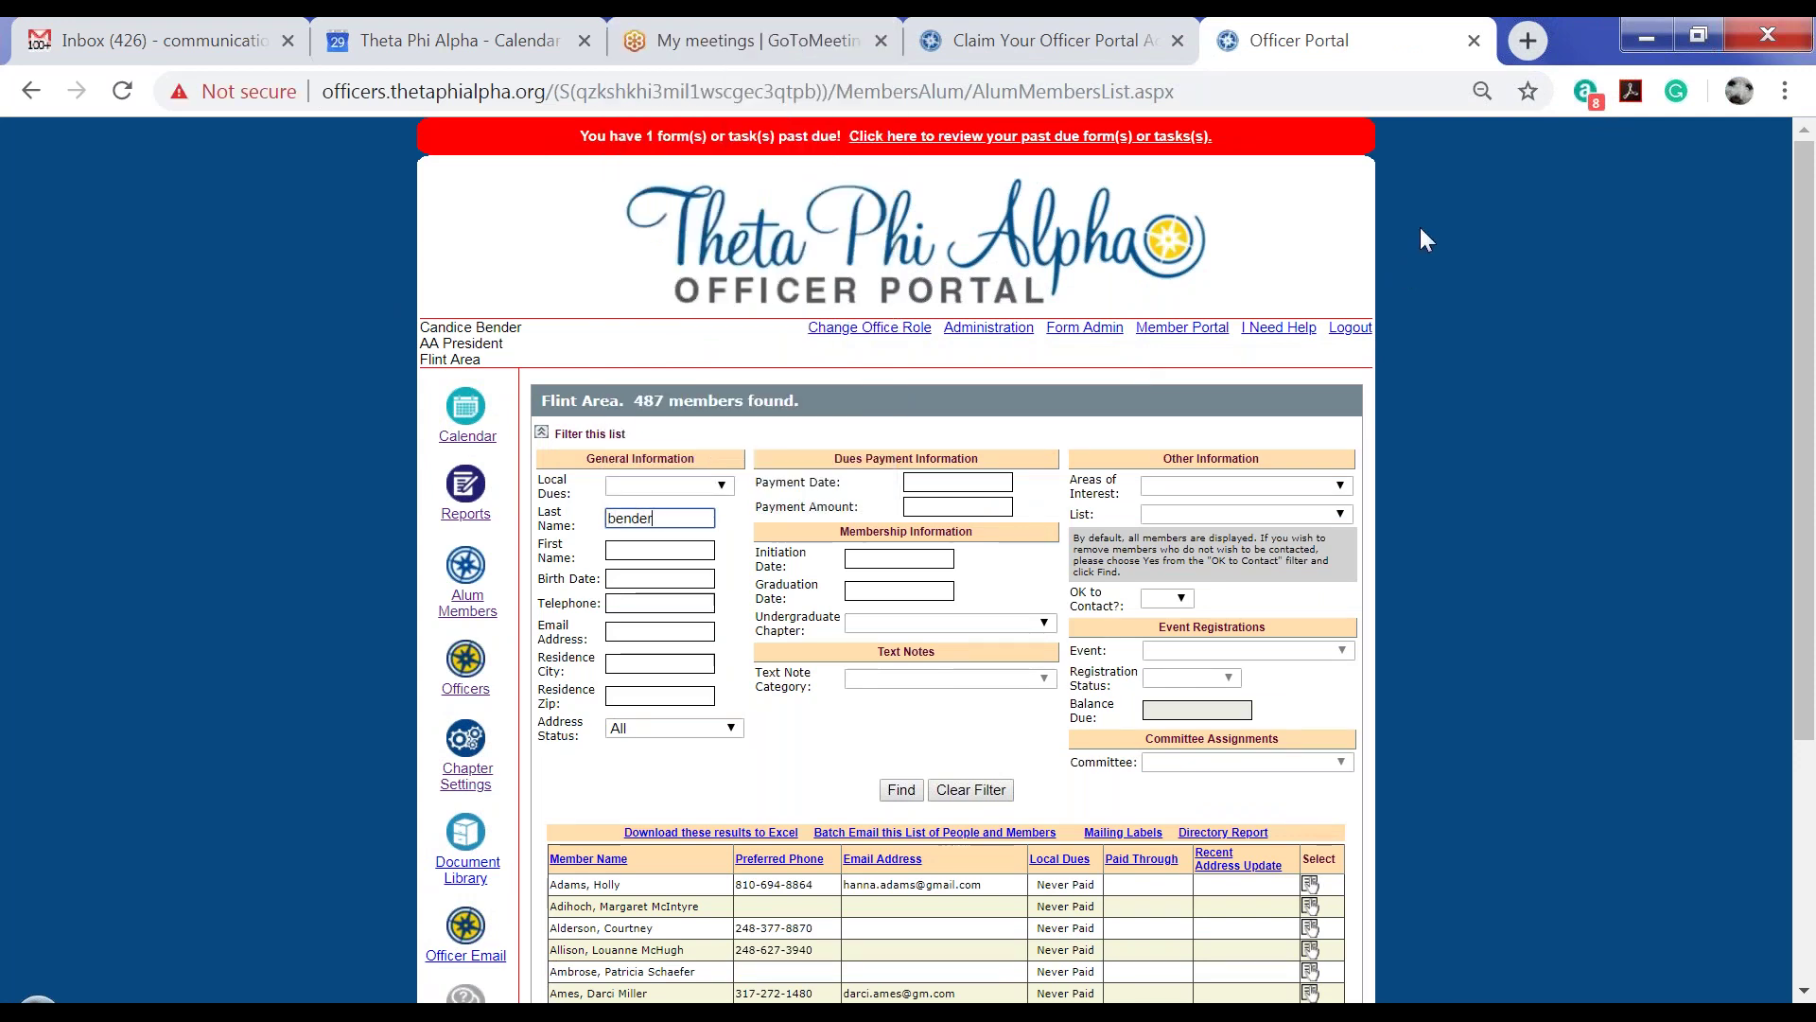
key("Return")
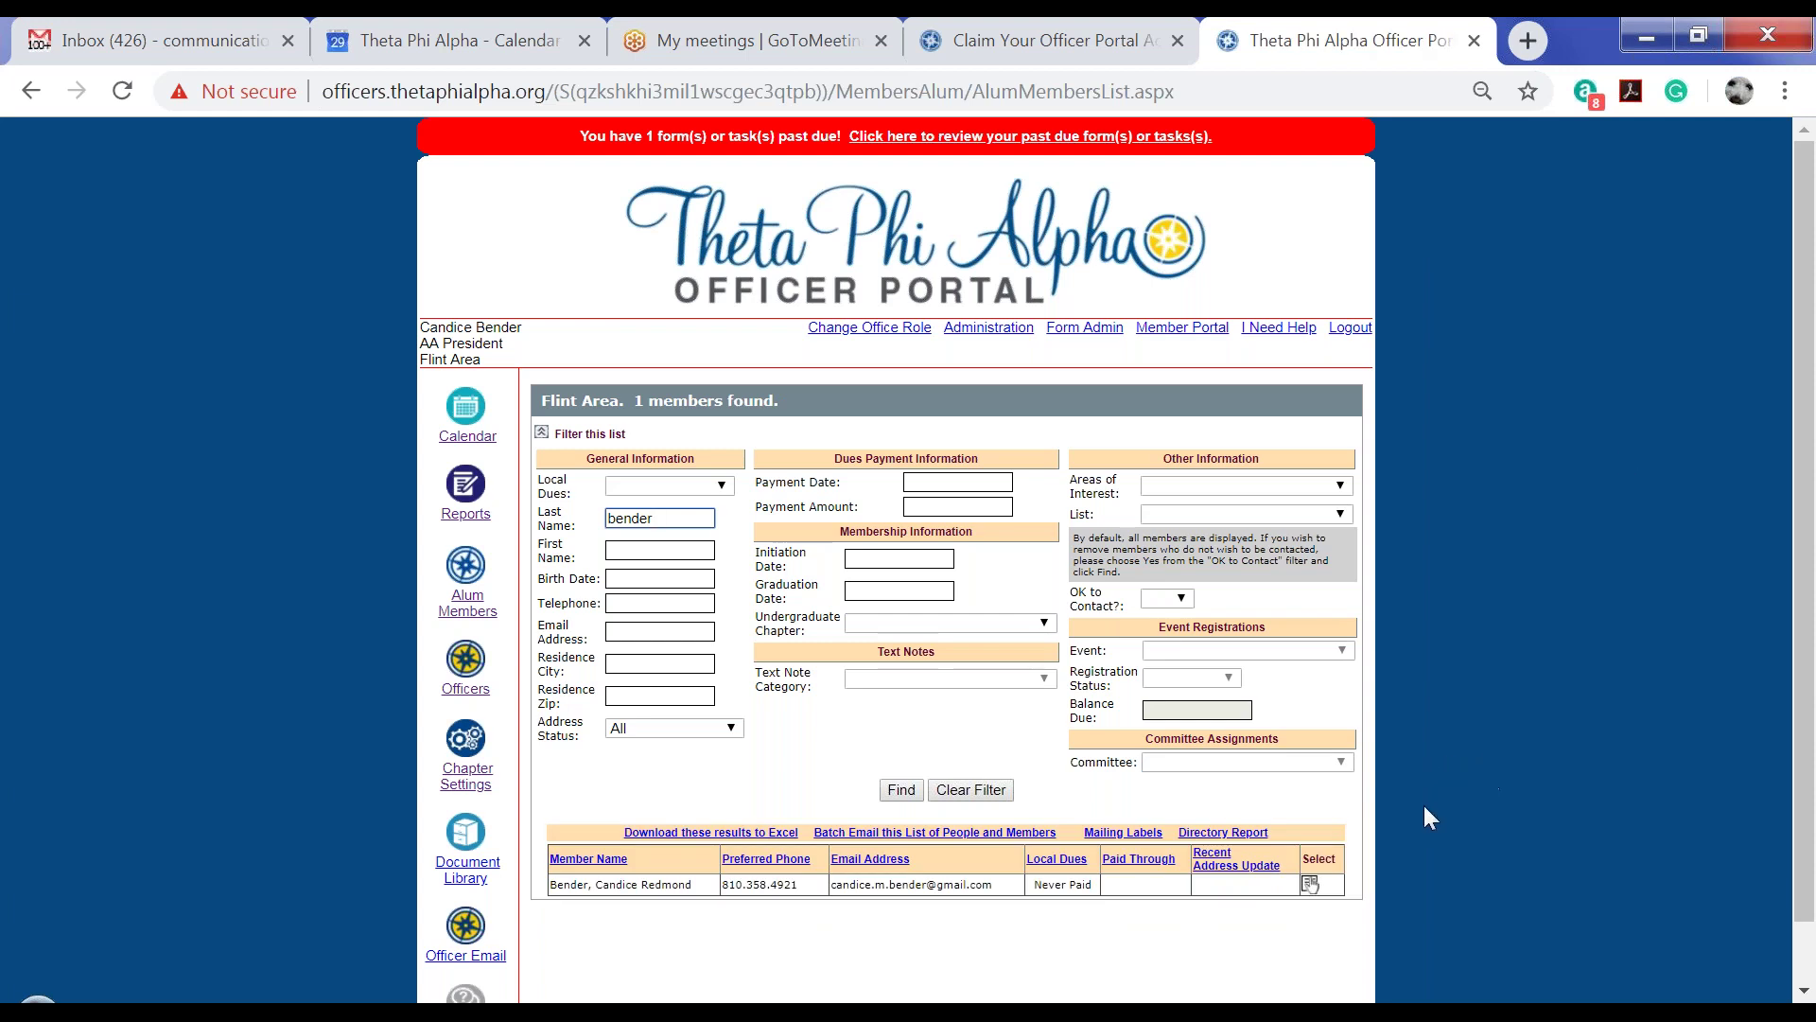
Open the matching member's record and view her Dues Payments tab, showing no payments
left_click(1309, 885)
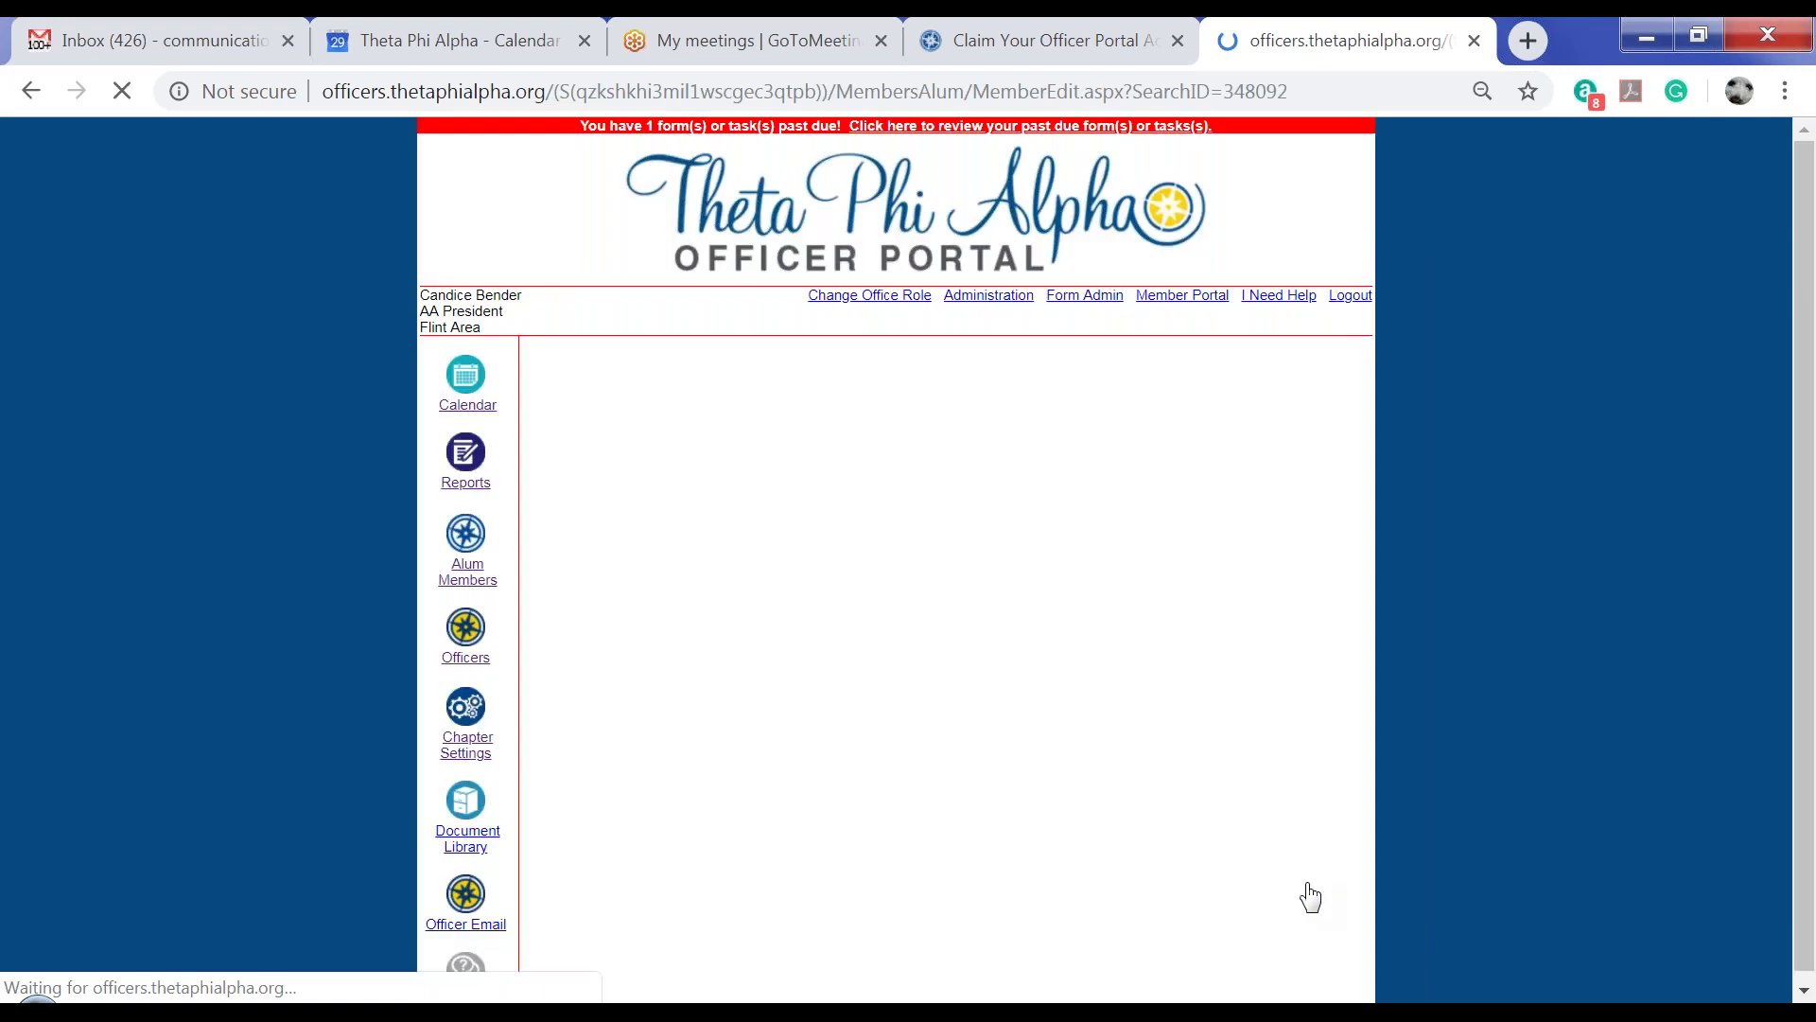
scroll(1525, 631, "down", 2)
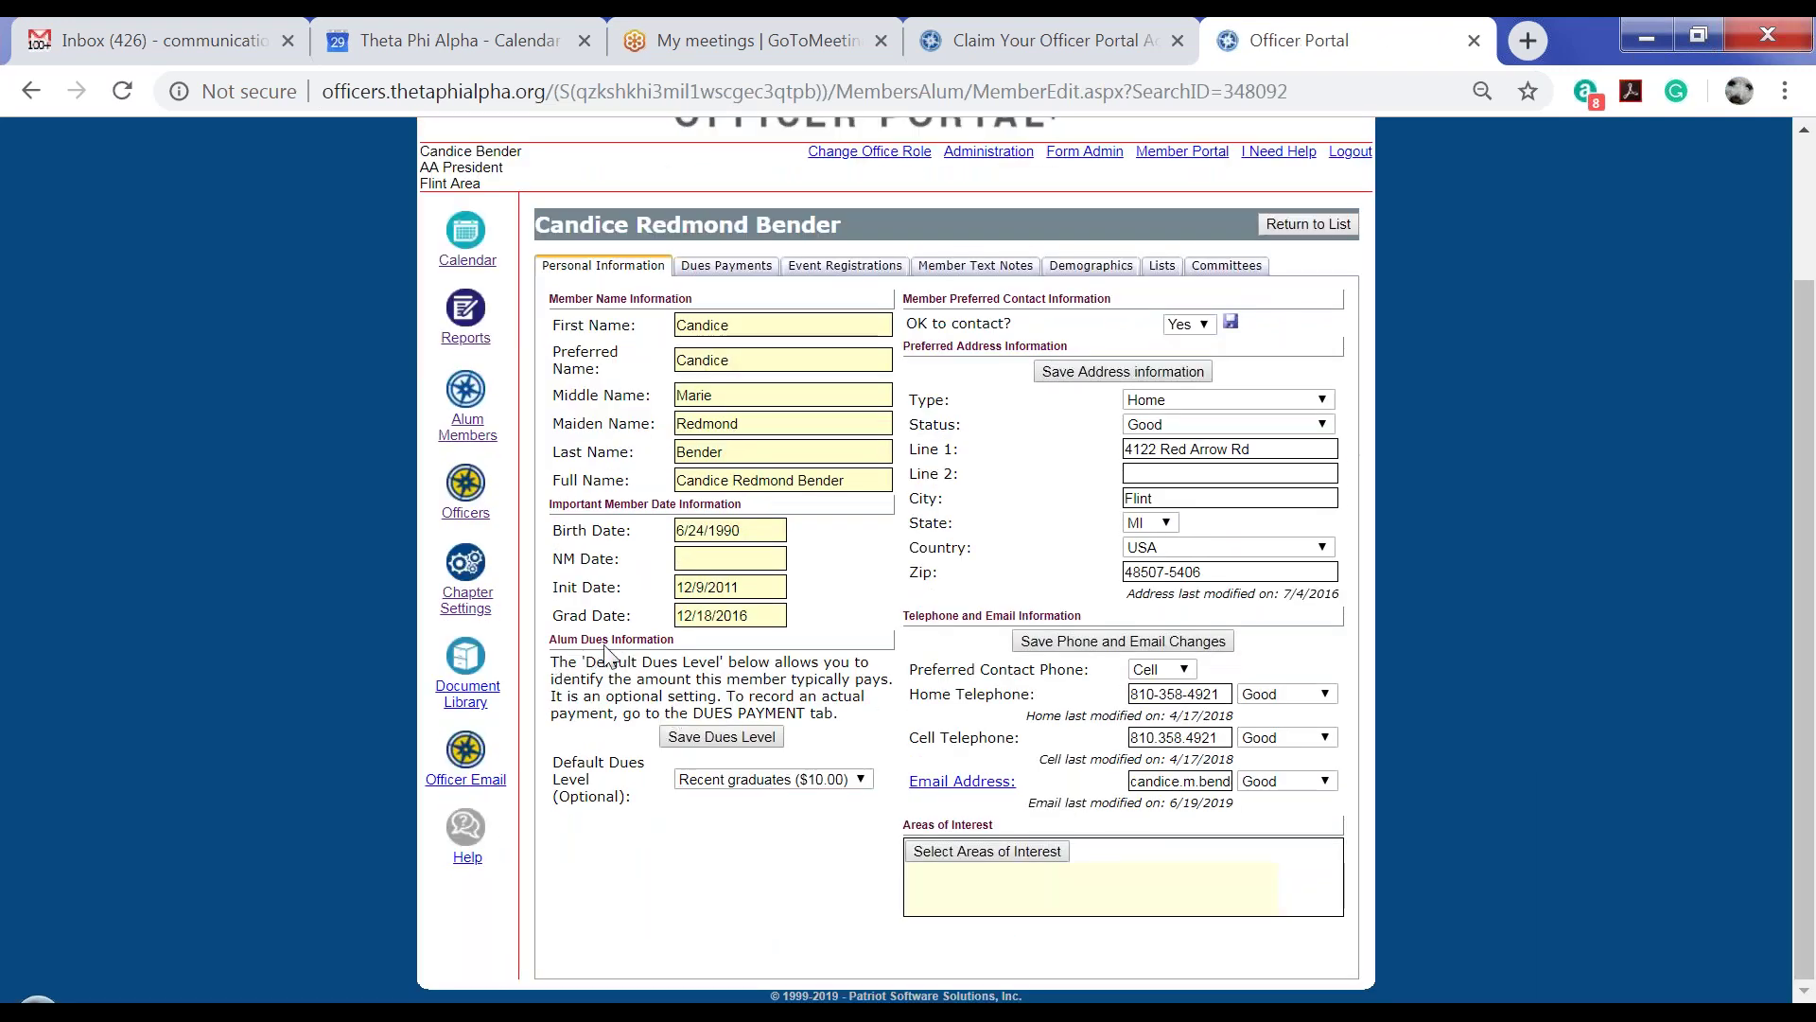
left_click(726, 270)
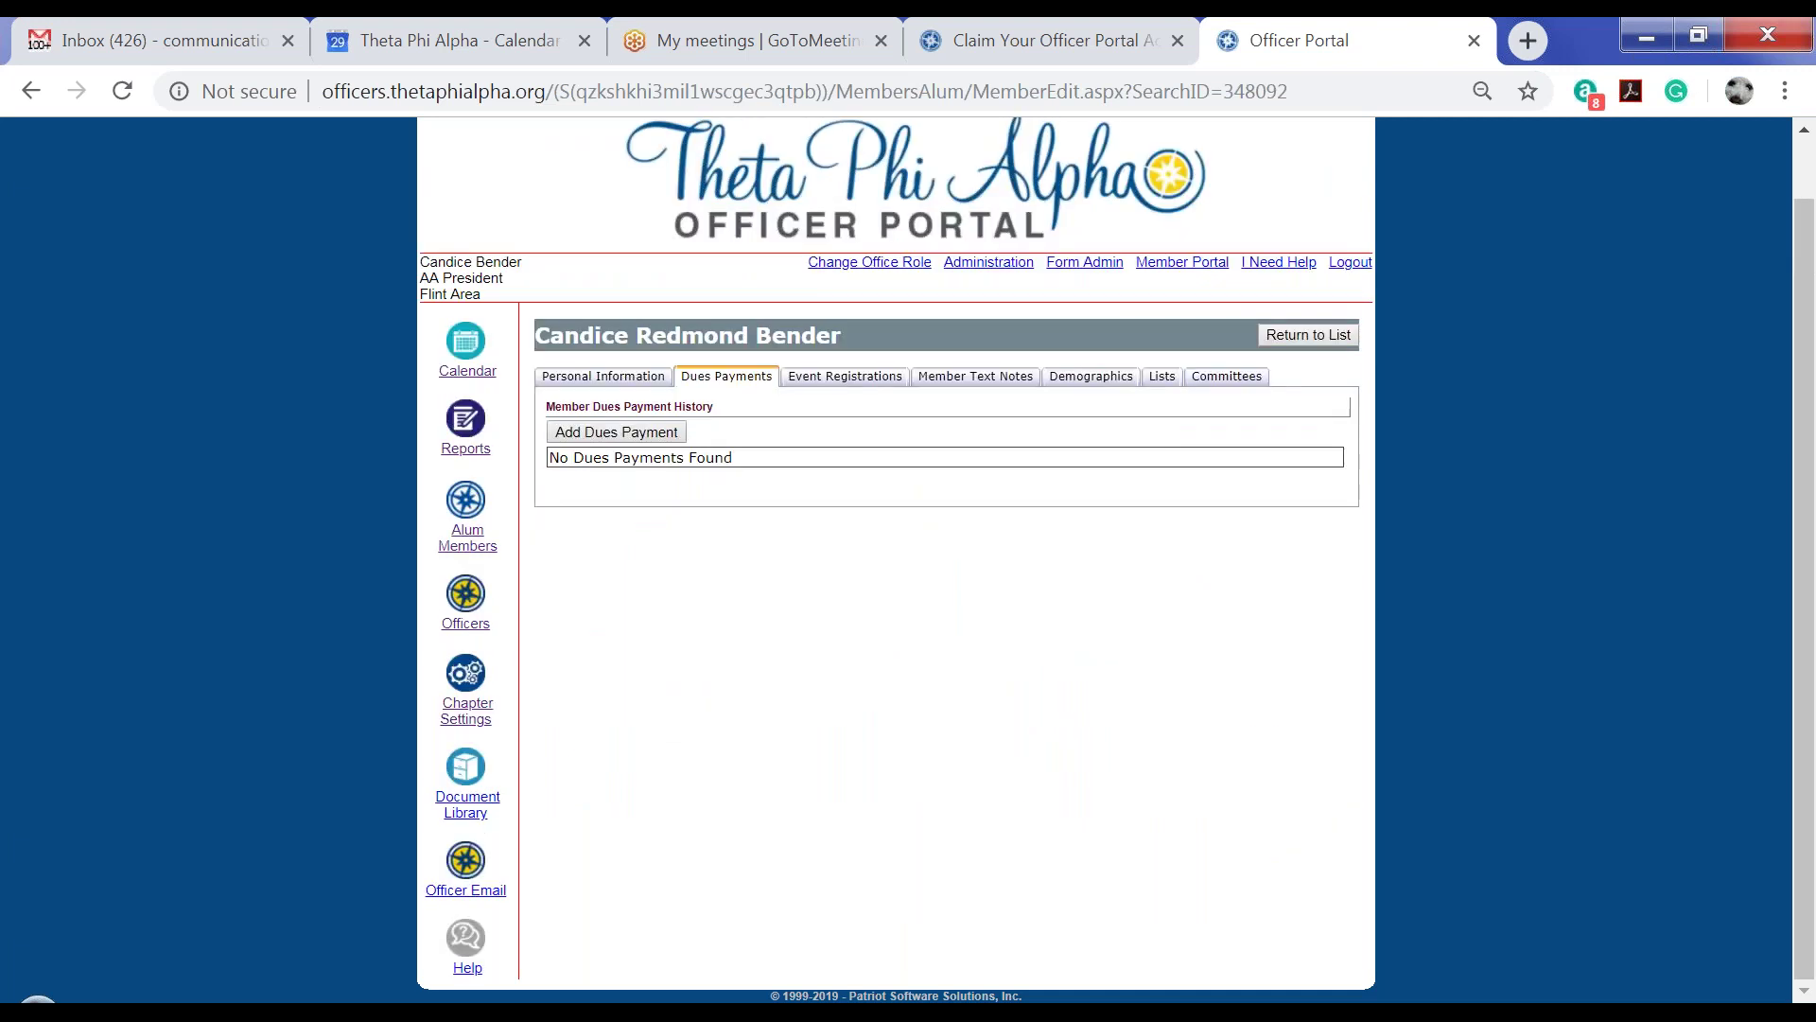
Start a new dues payment at the 20.00 General alumnae dues level
left_click(625, 437)
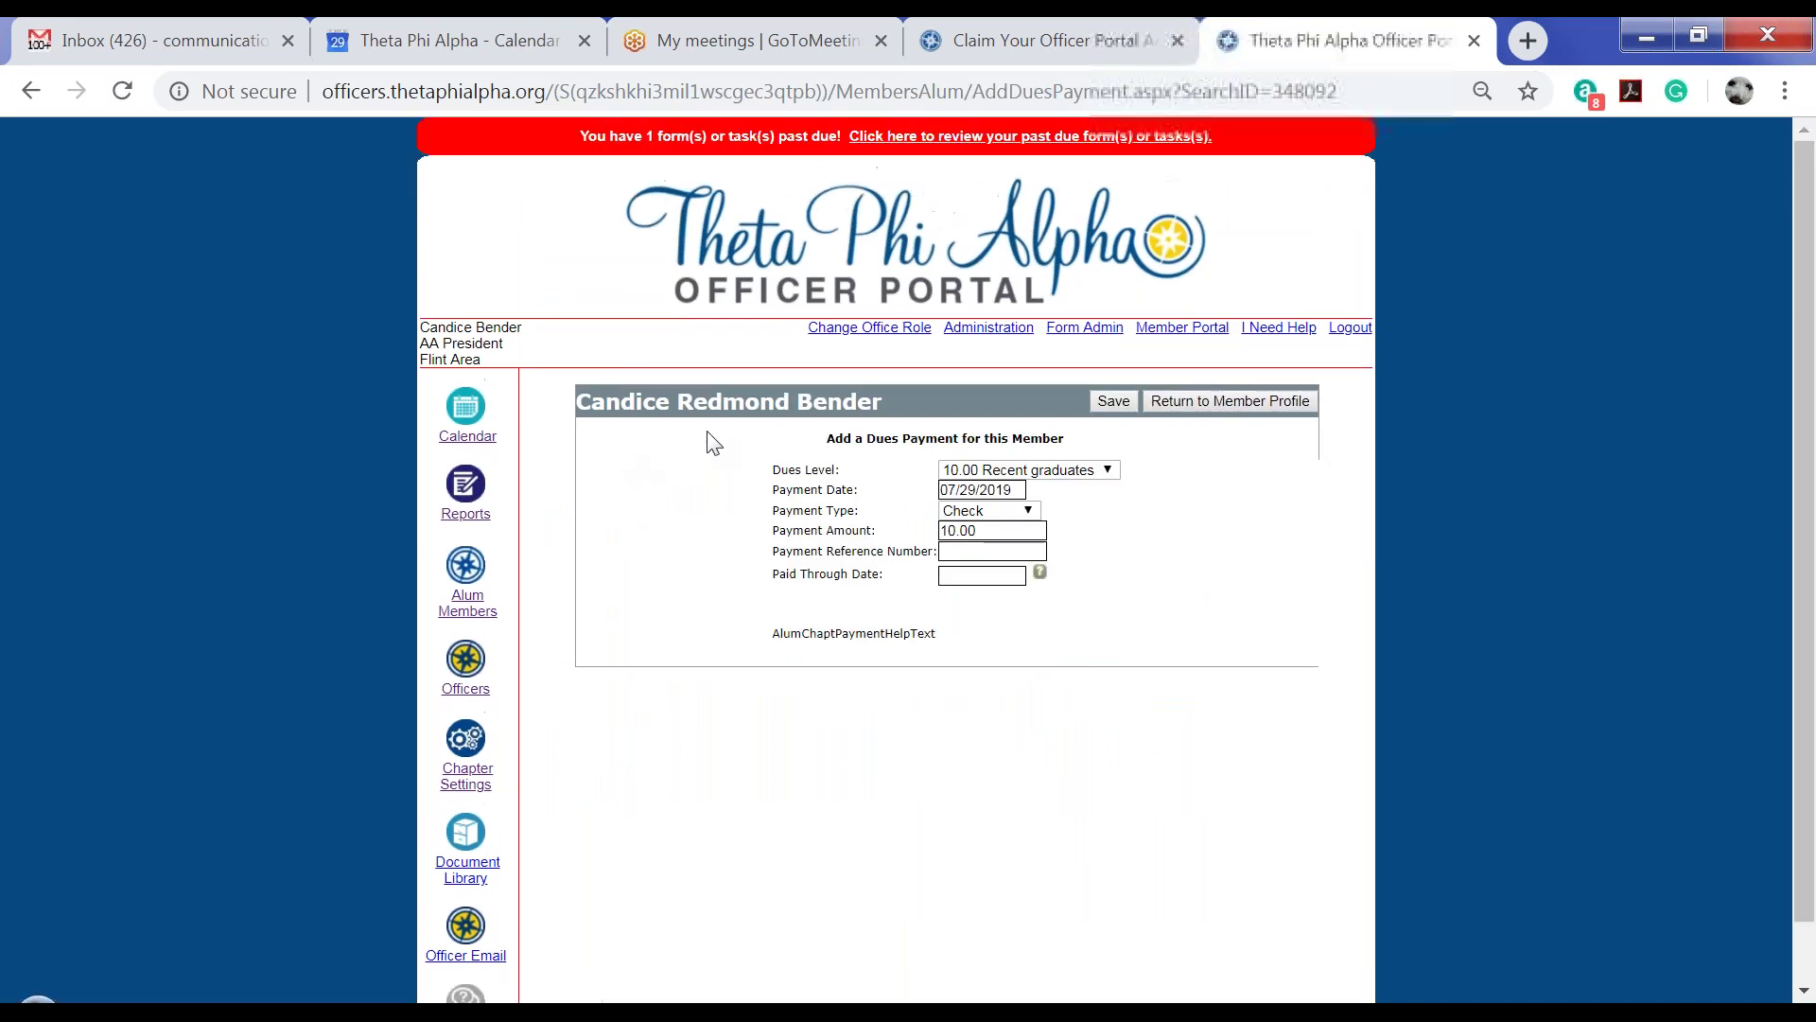
left_click(1104, 471)
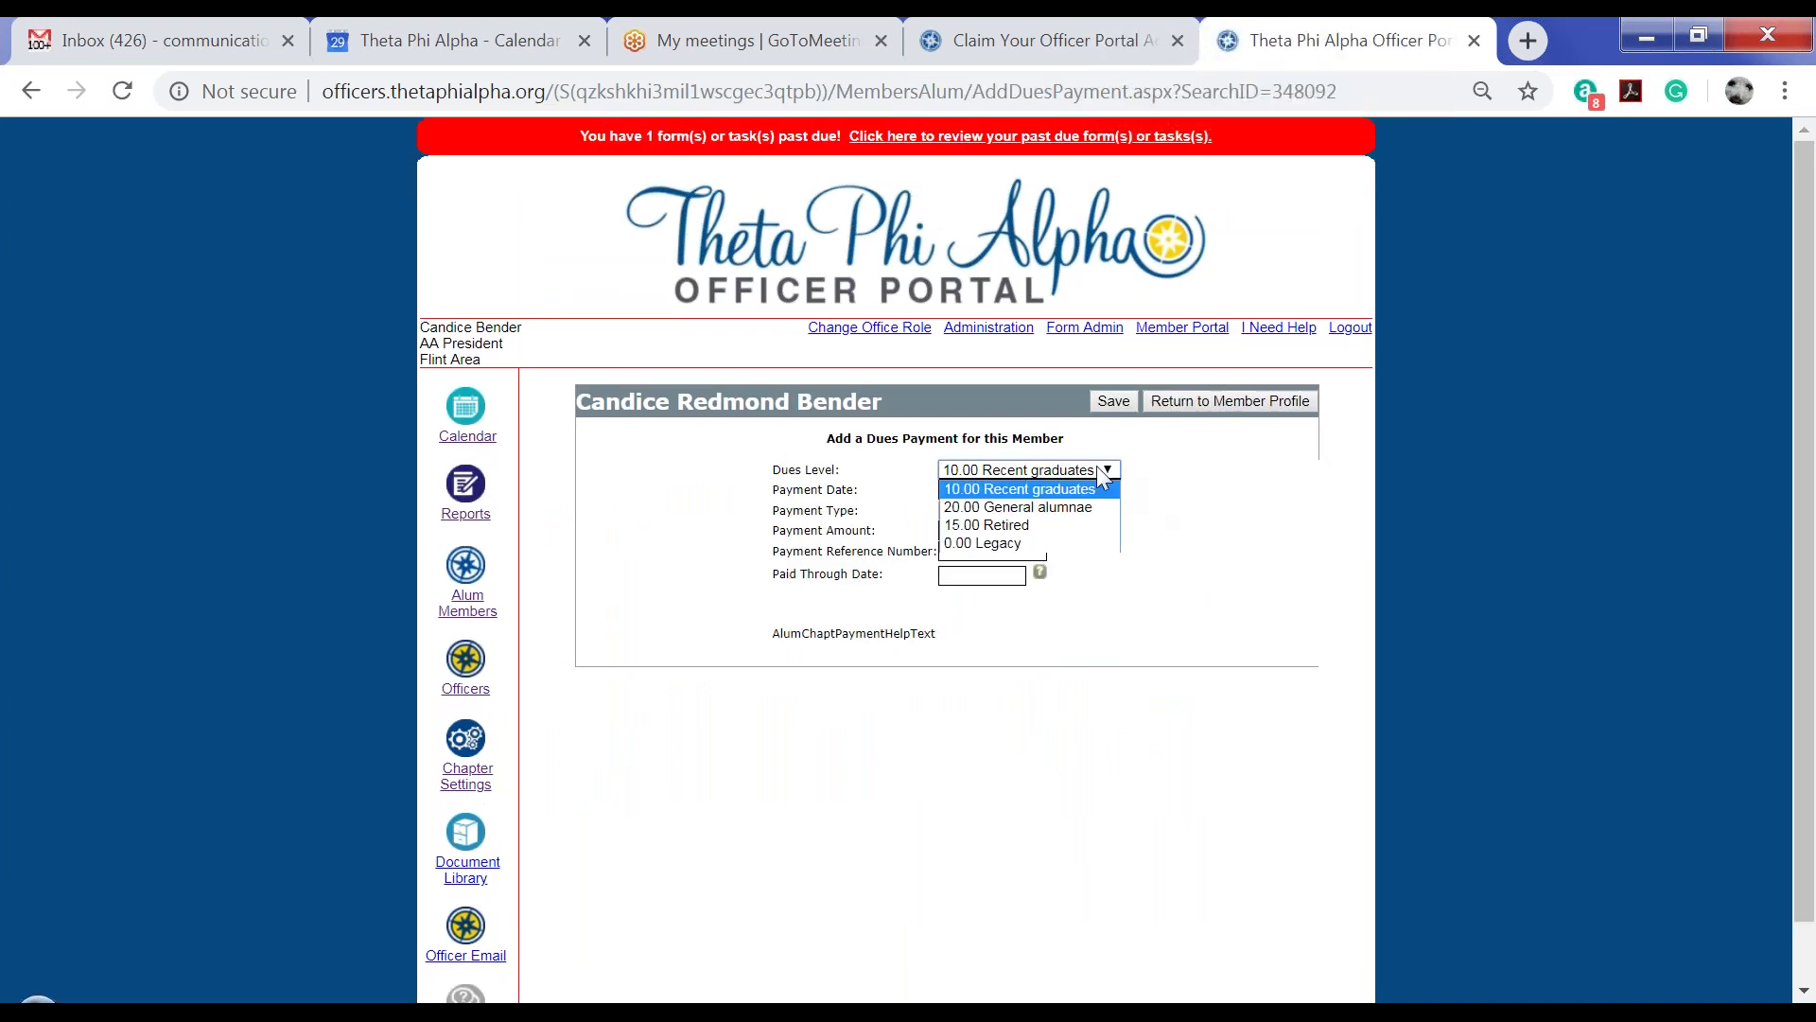
left_click(1069, 513)
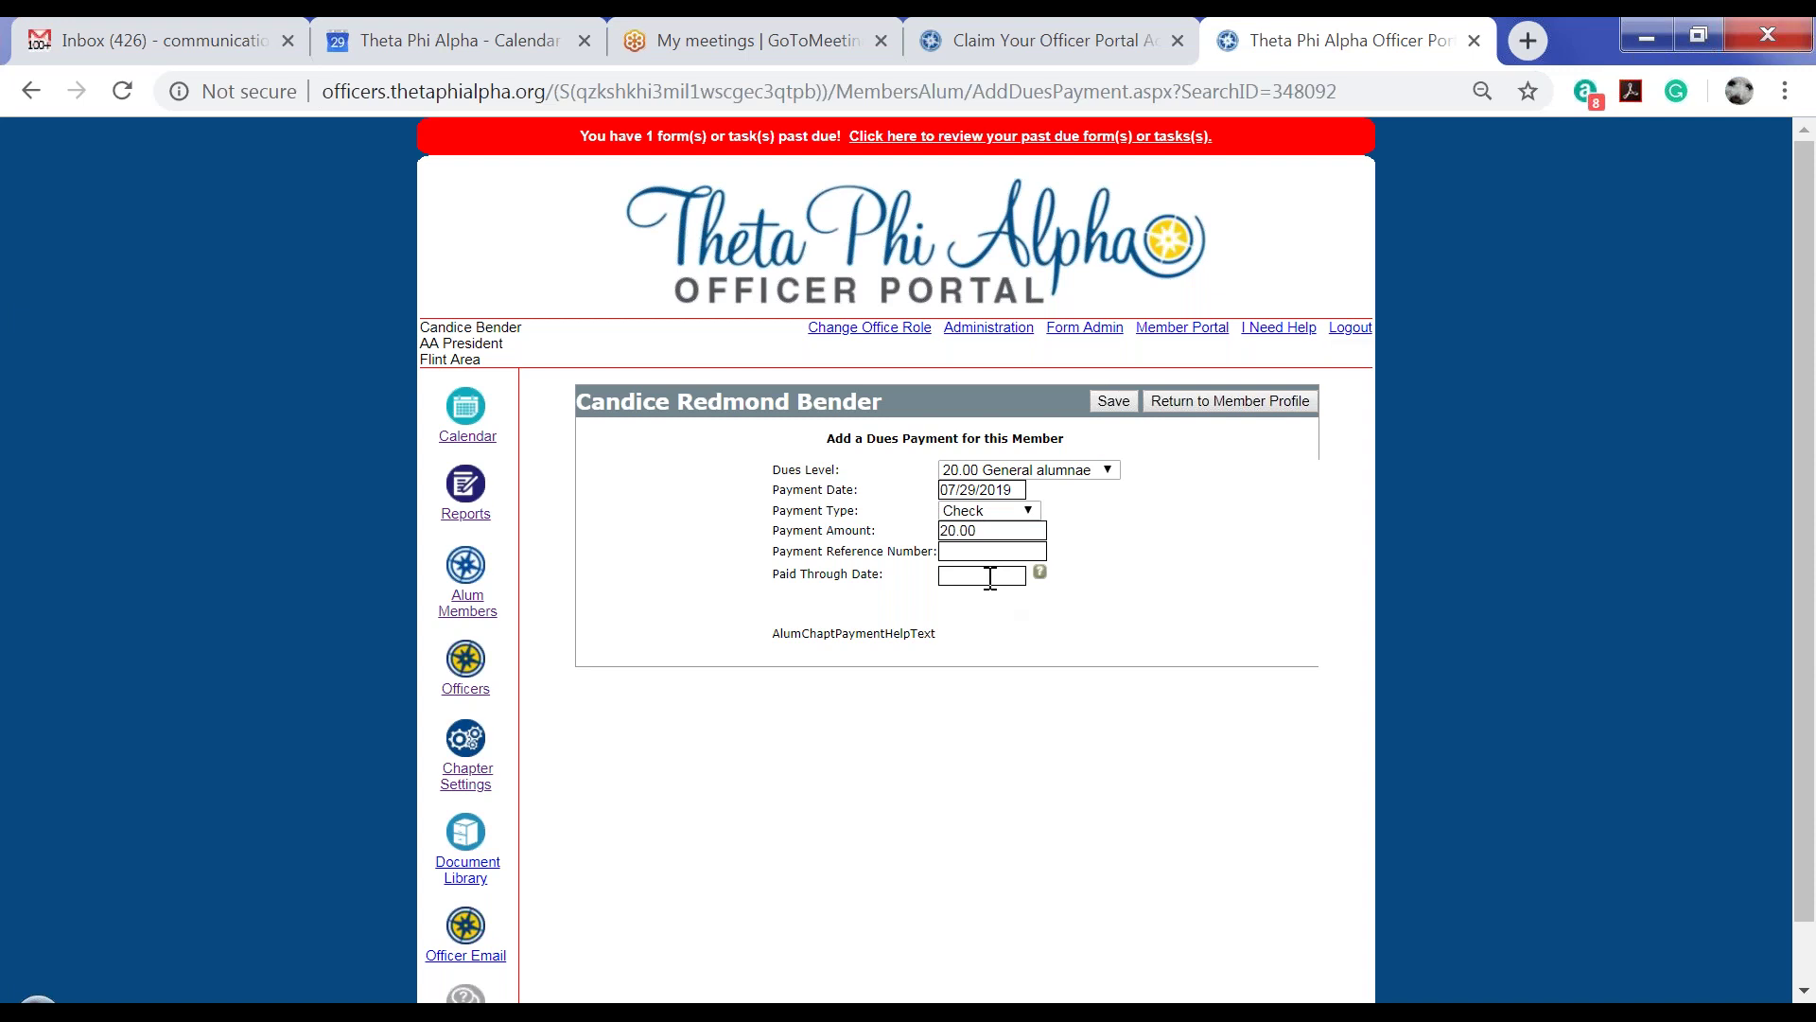
Set the paid-through date to 12/31/2019, save the payment, and return to the member's profile
left_click(990, 577)
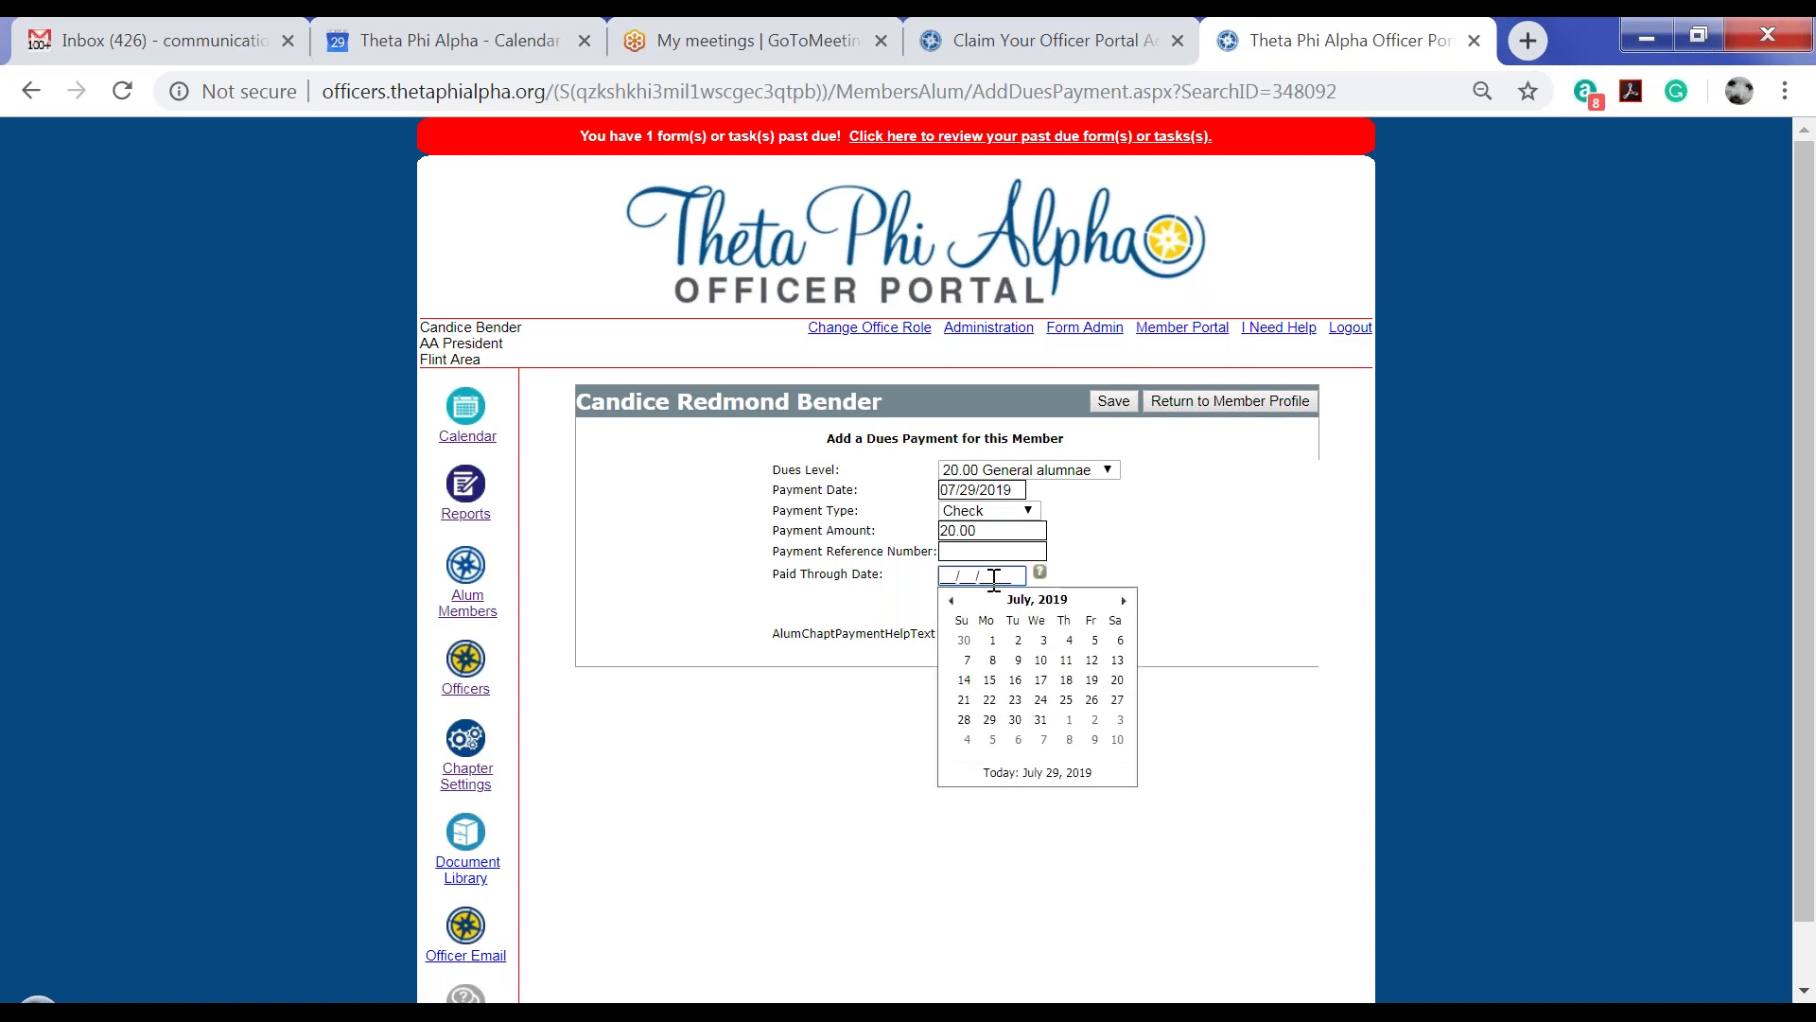
left_click(1124, 601)
left_click(1124, 601)
left_click(1124, 601)
left_click(1124, 602)
left_click(1124, 601)
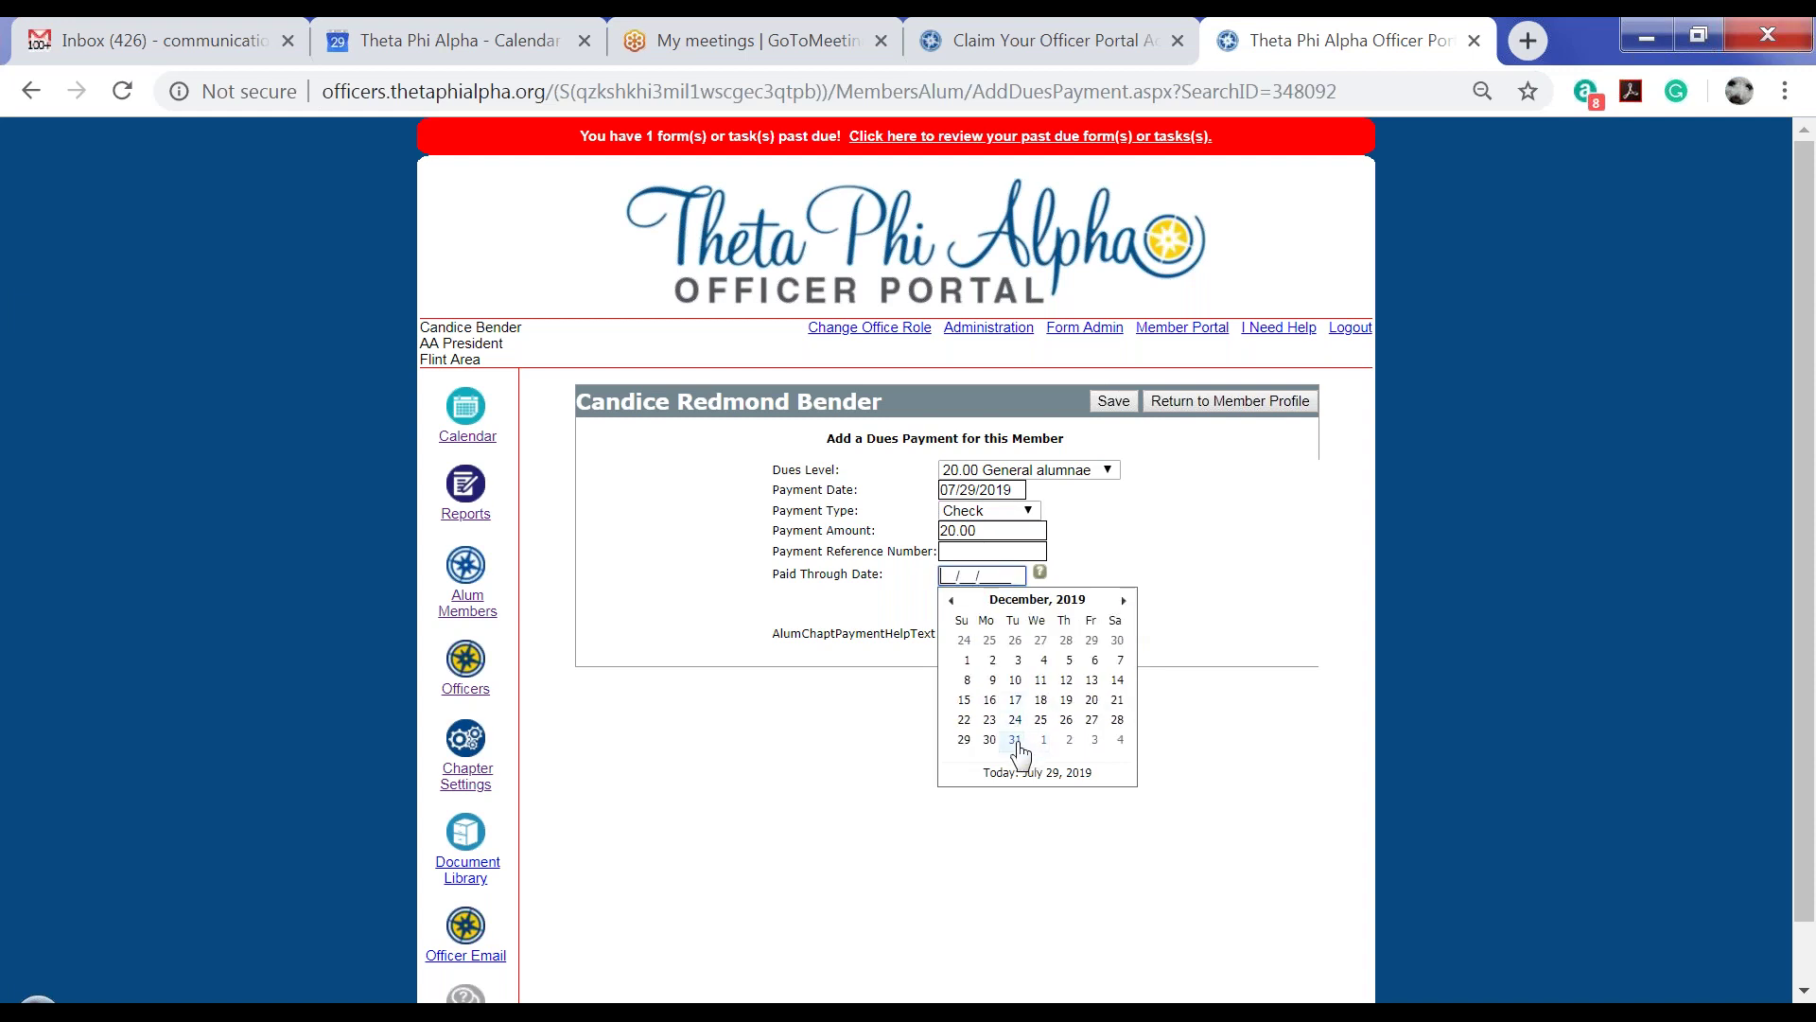
left_click(1015, 739)
left_click(1112, 402)
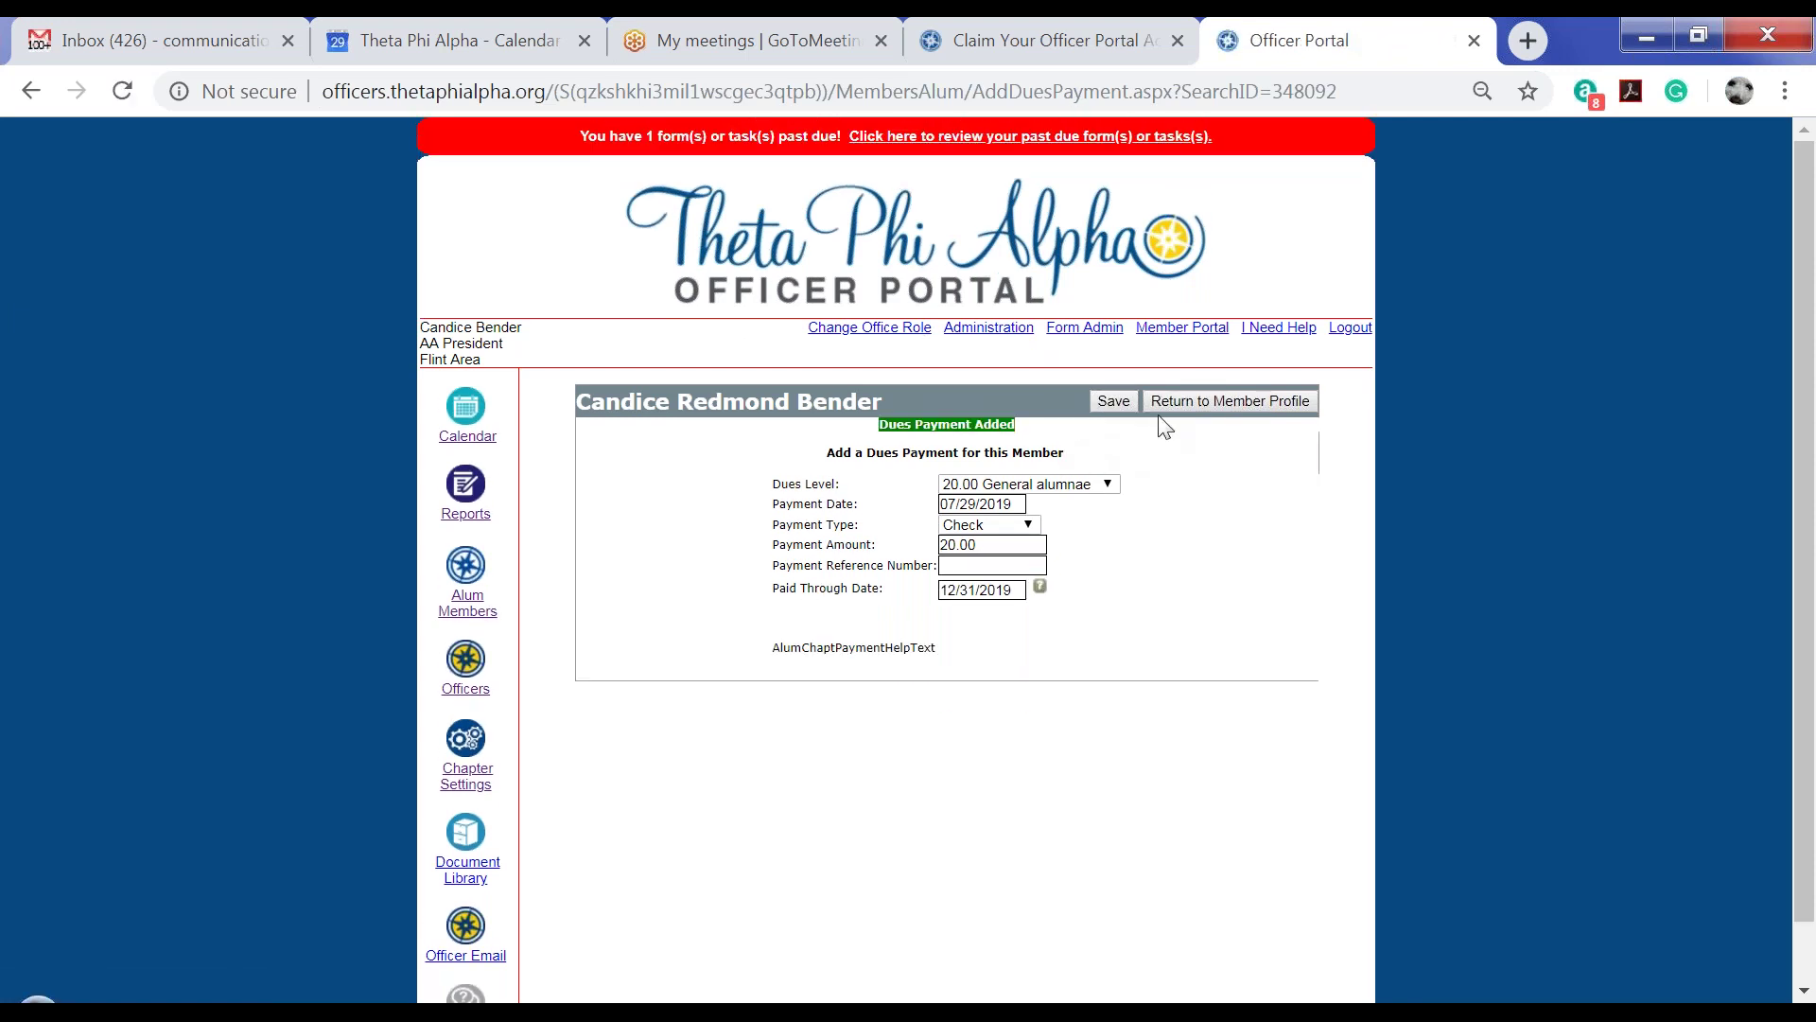
left_click(1209, 402)
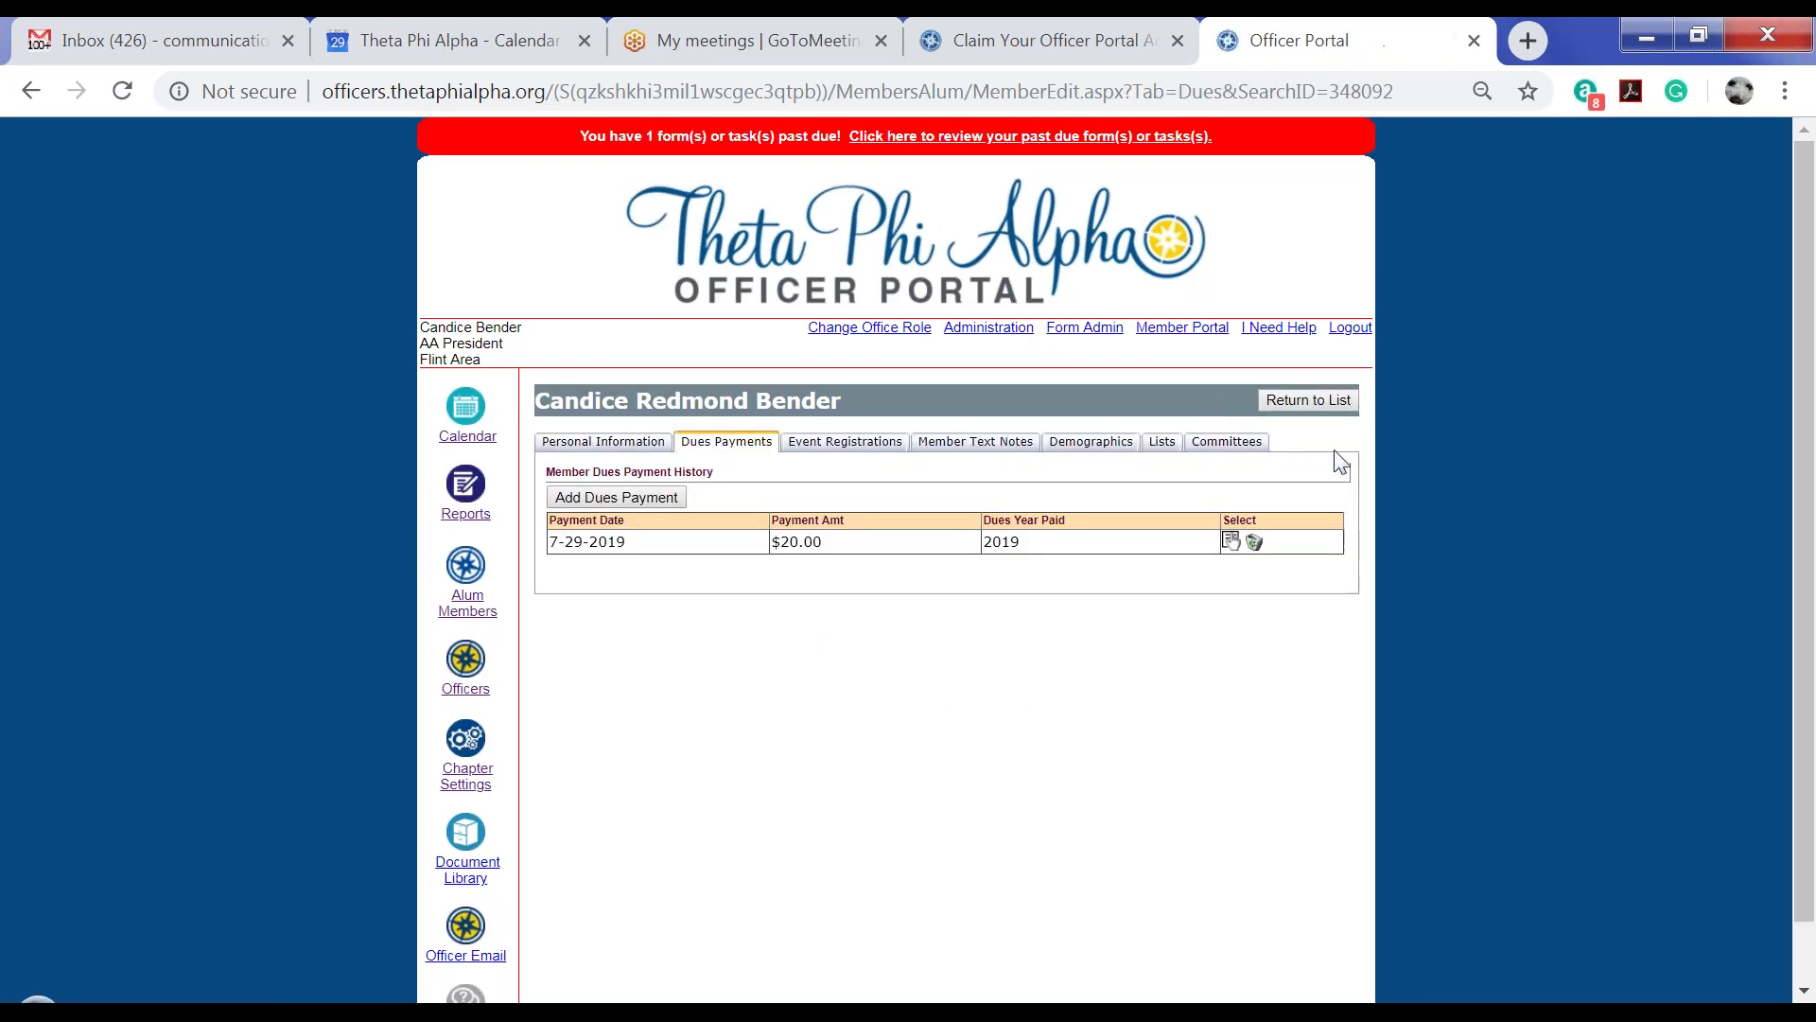
left_click(639, 446)
Return from the member profile to the filtered list, now showing dues Paid through 12/31/2019
scroll(879, 653, "down", 2)
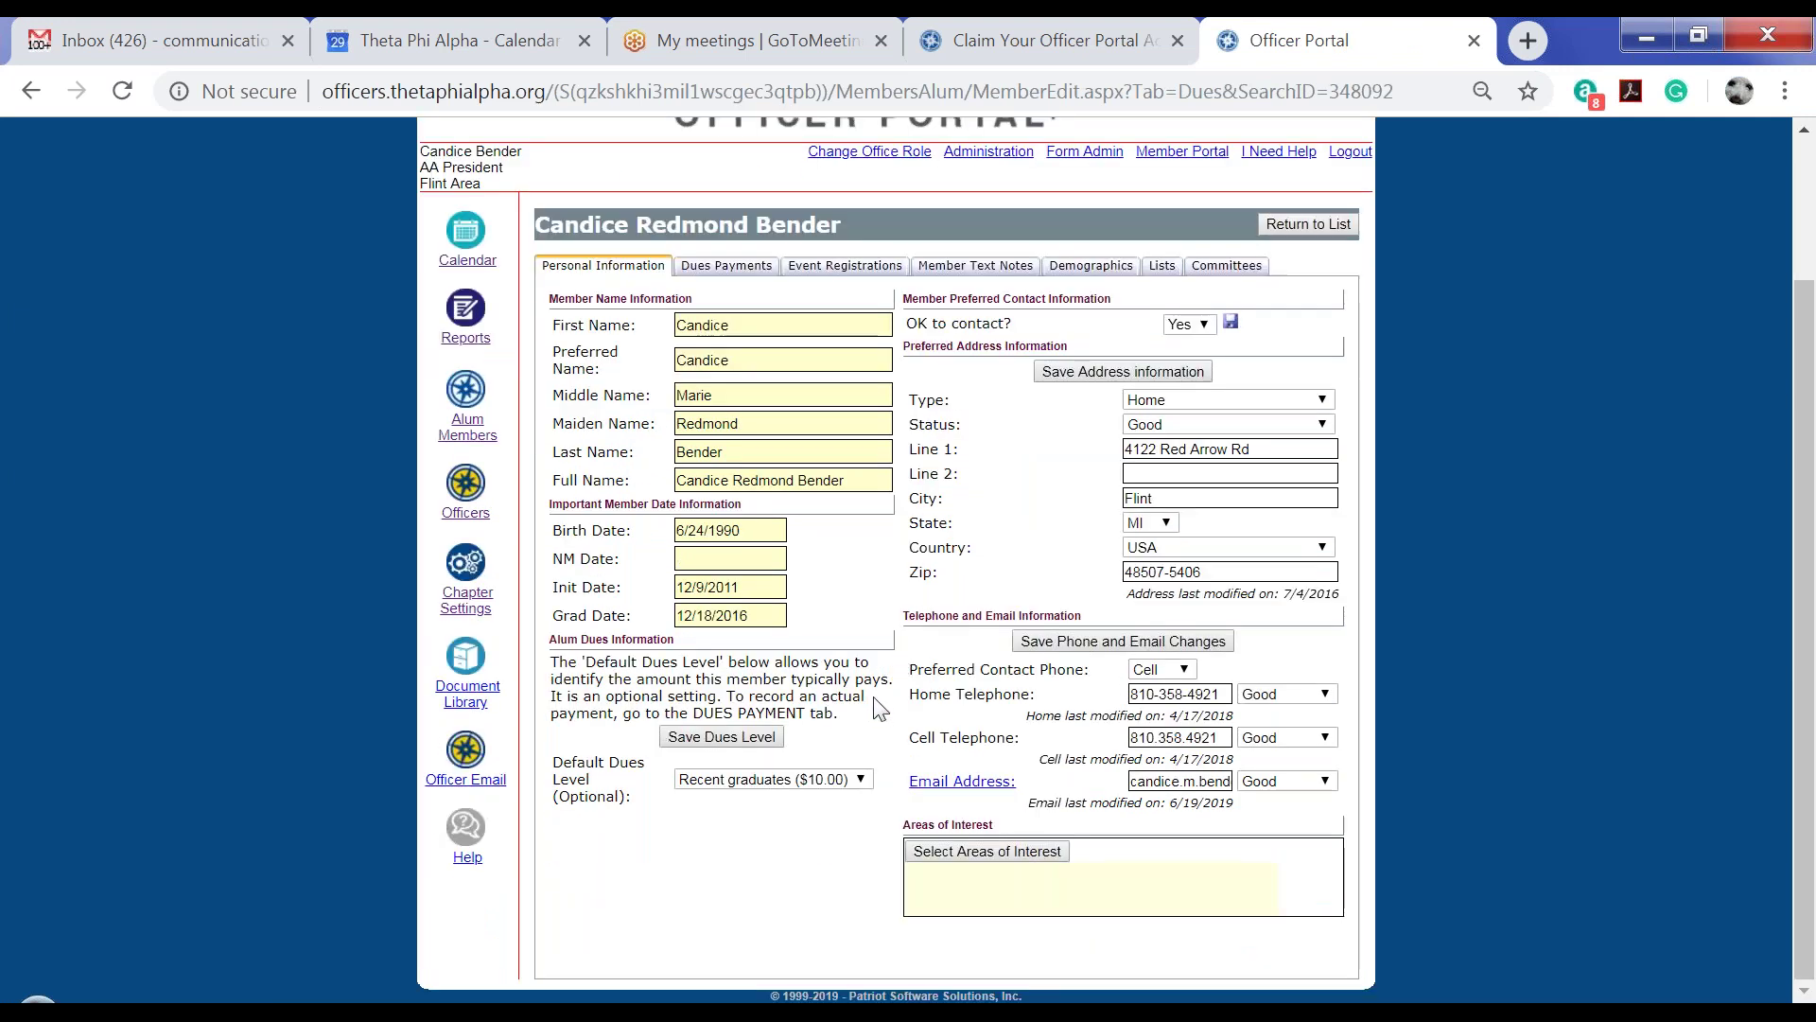
scroll(877, 705, "up", 2)
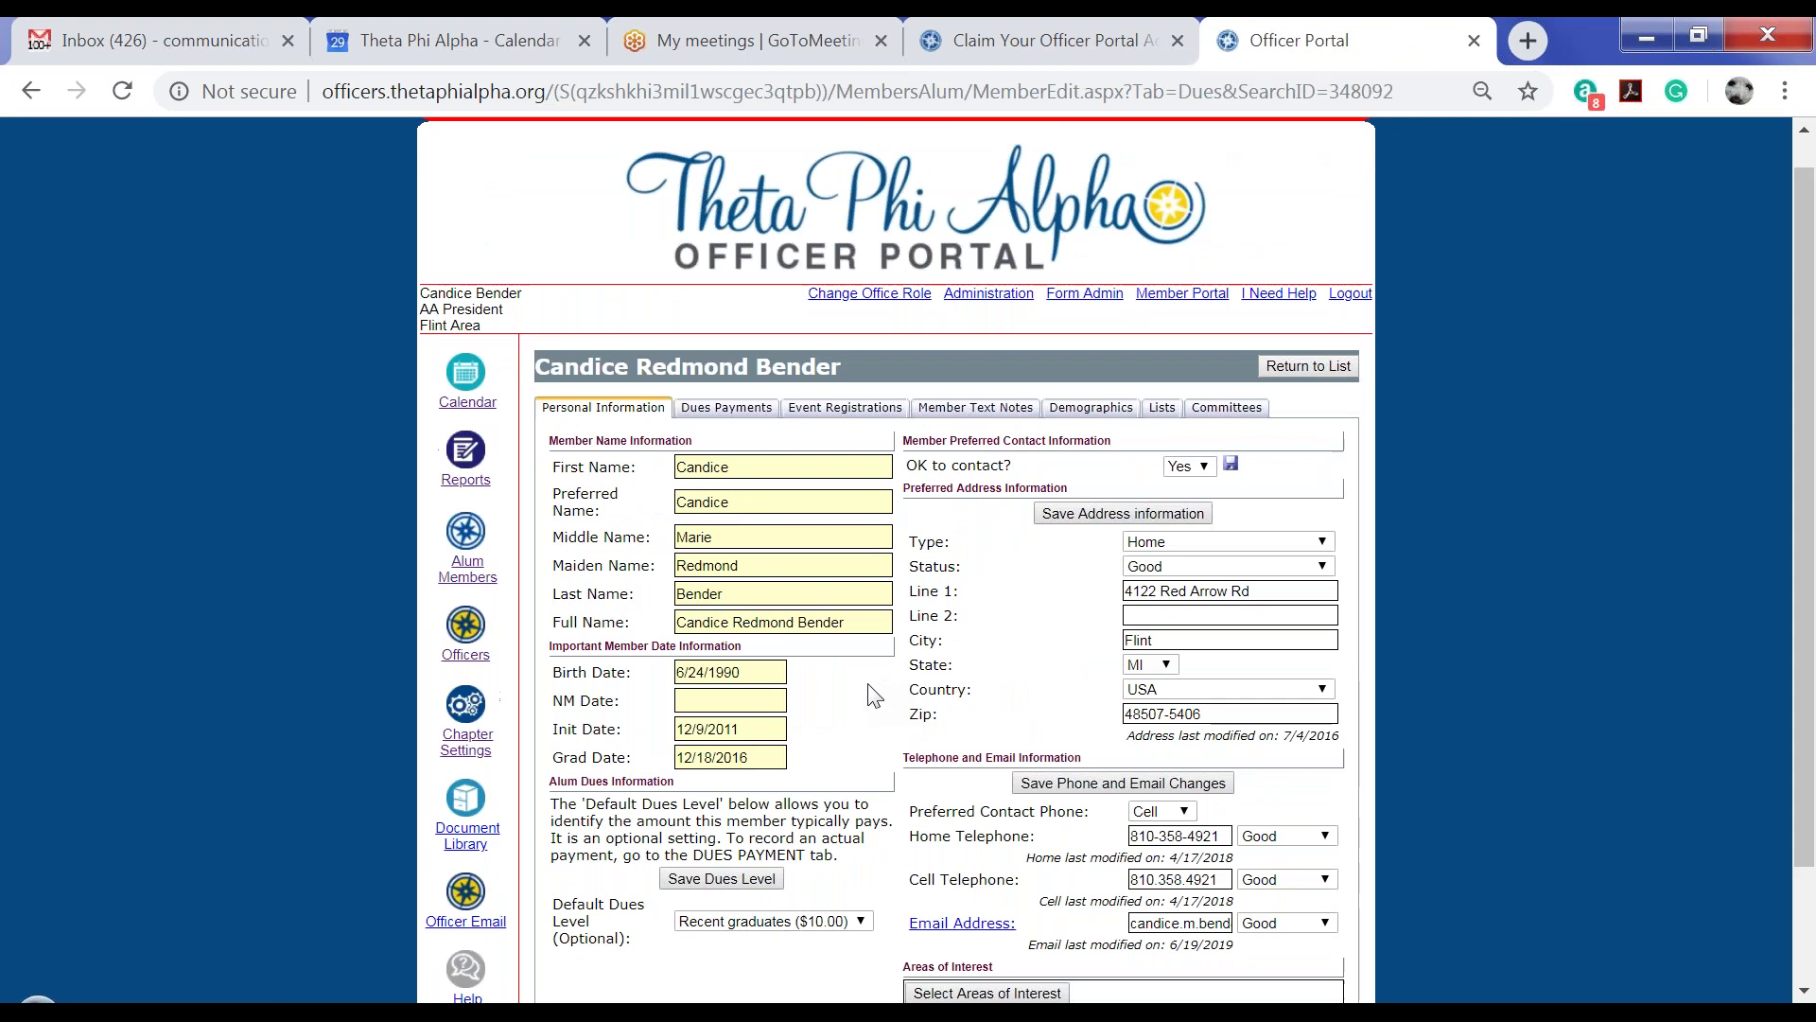
scroll(851, 662, "up", 1)
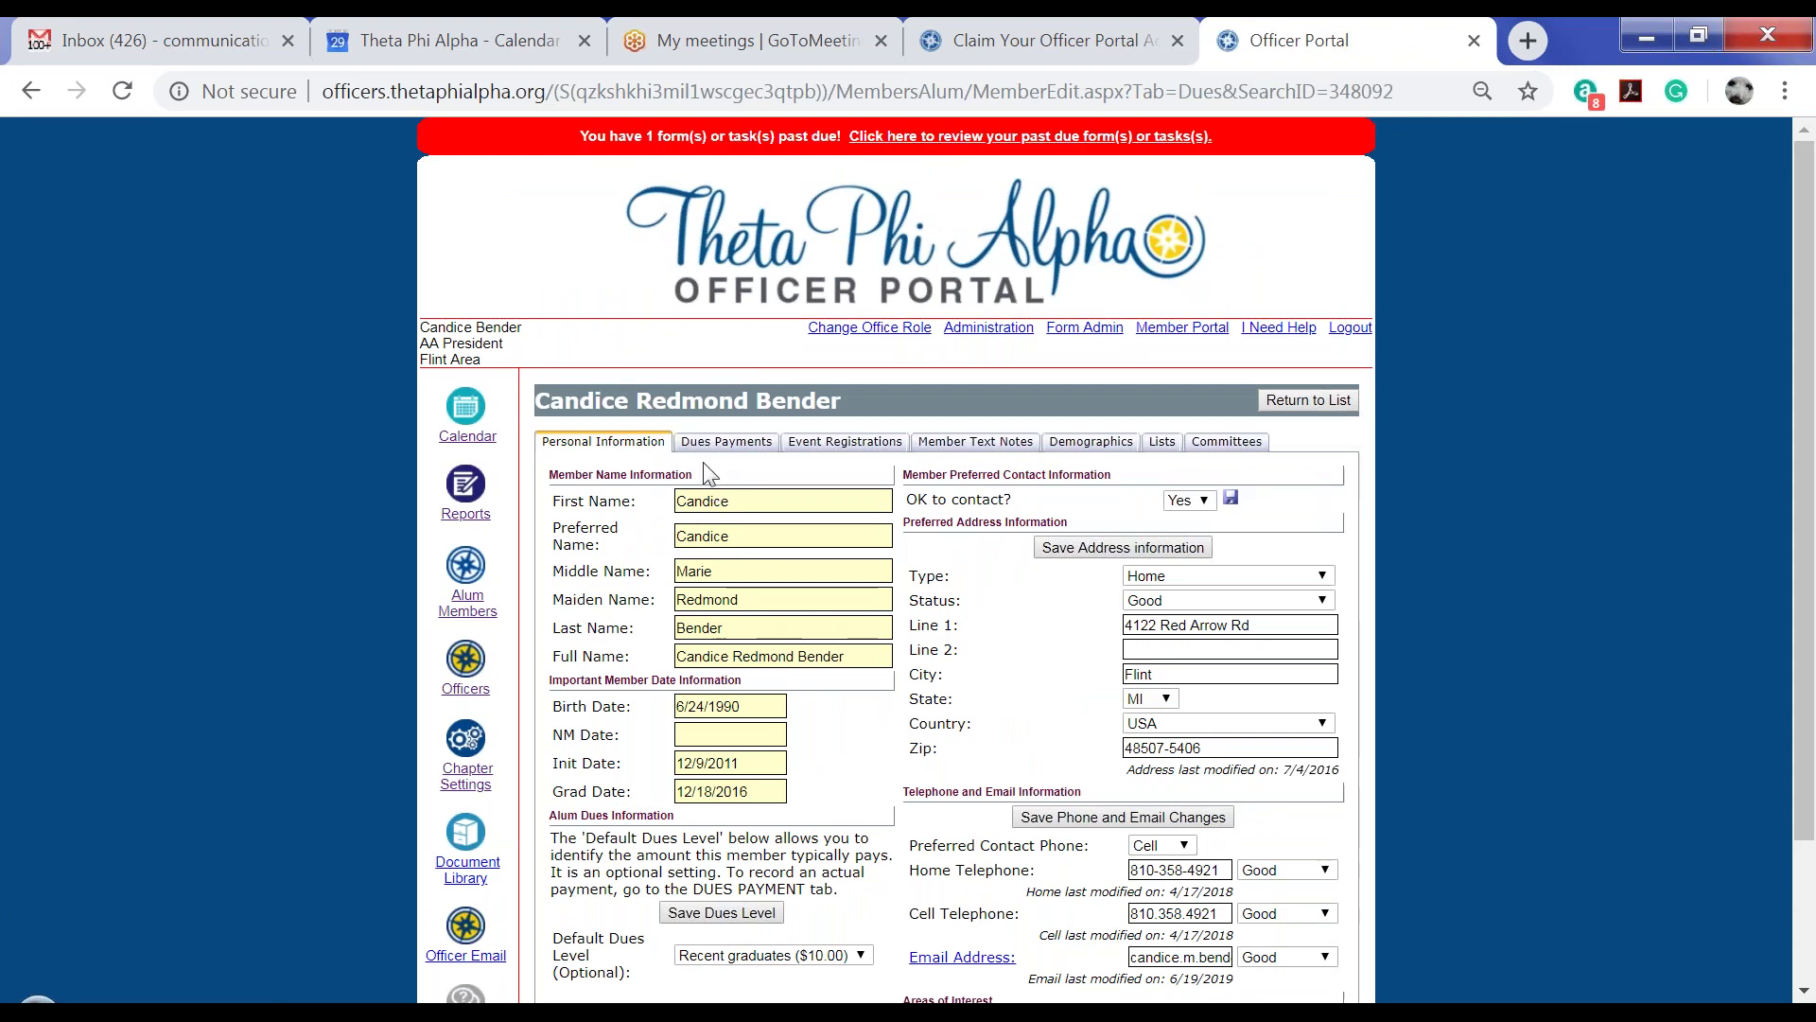
scroll(701, 462, "down", 2)
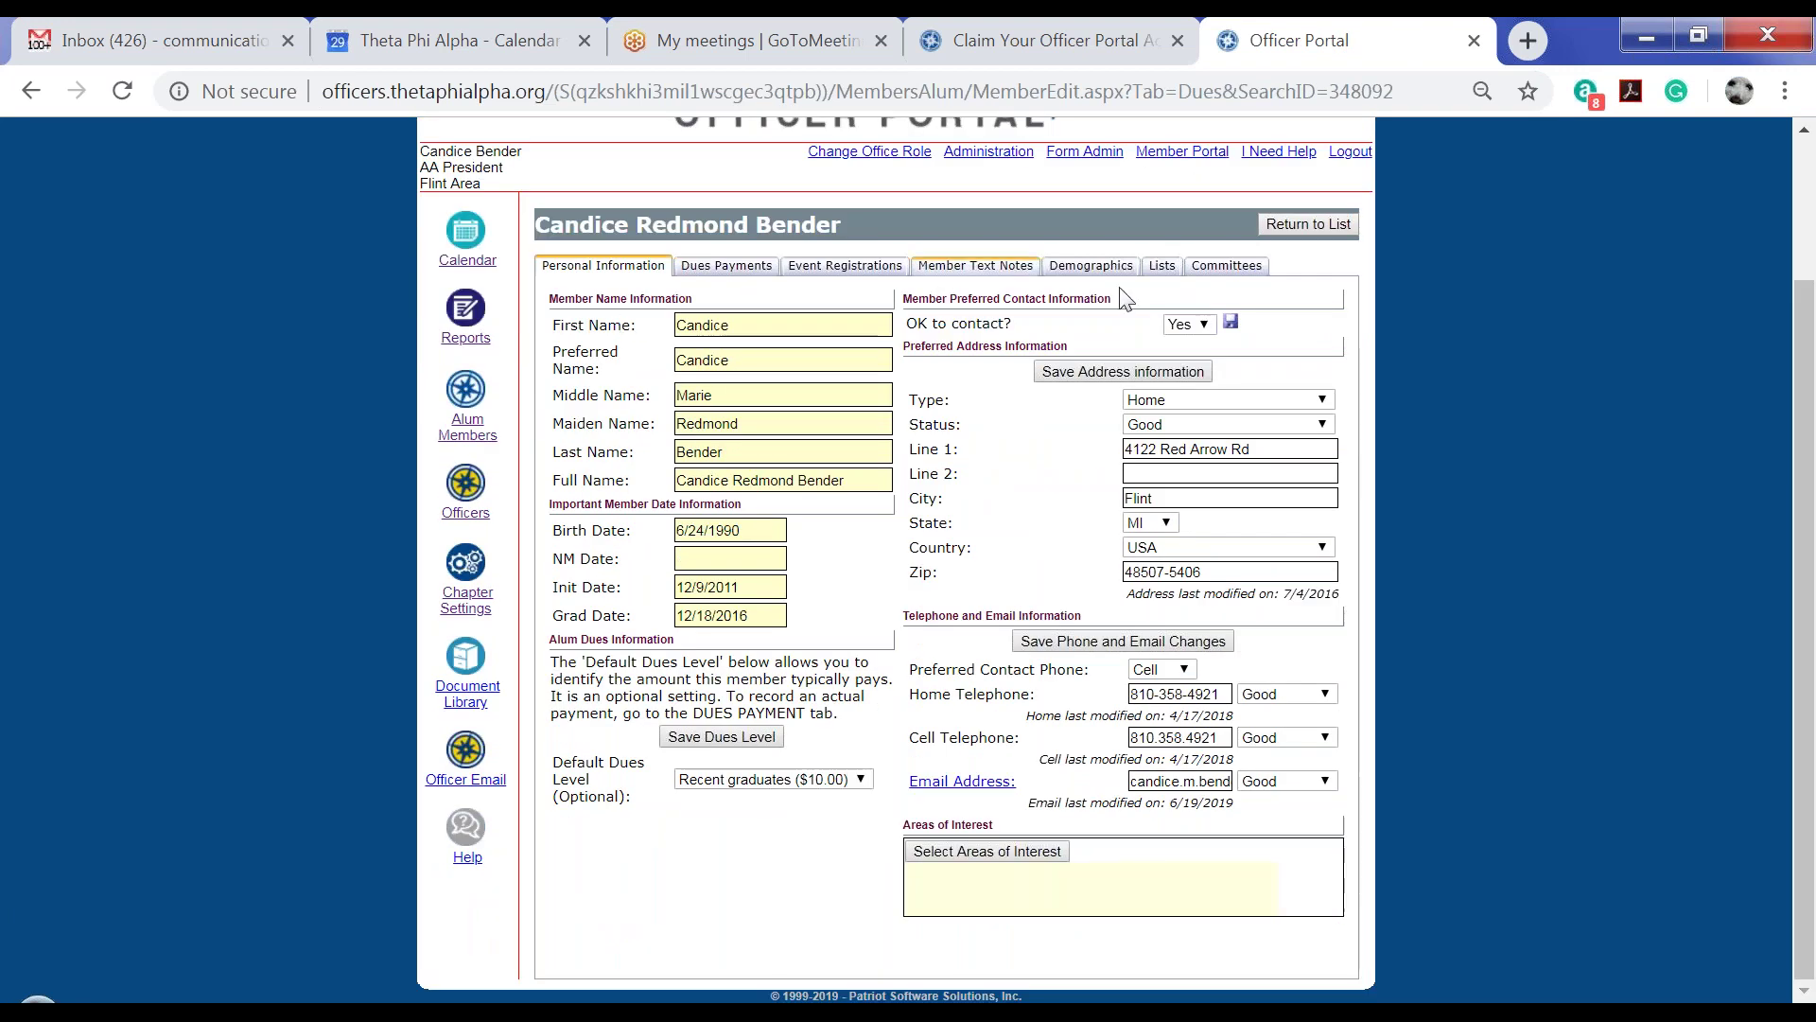
left_click(1309, 227)
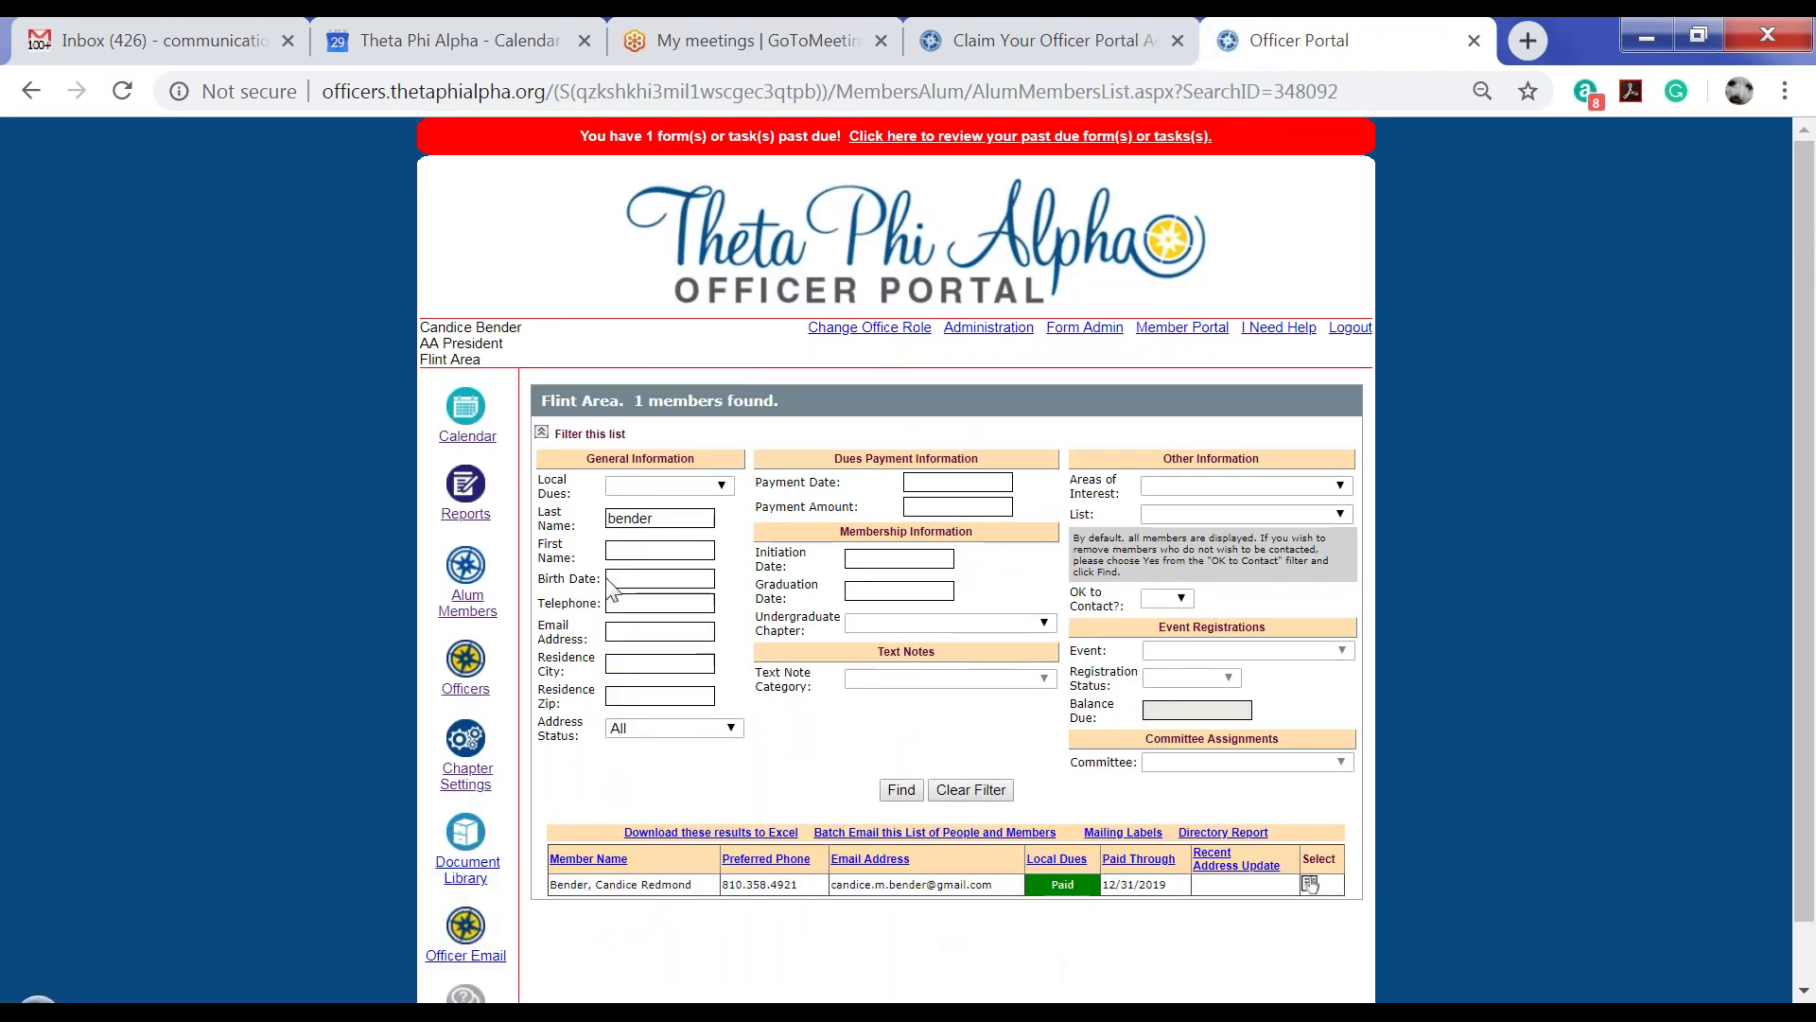
Clear the name filter and filter Local Dues by Paid Member, leaving 4 members
left_click(979, 791)
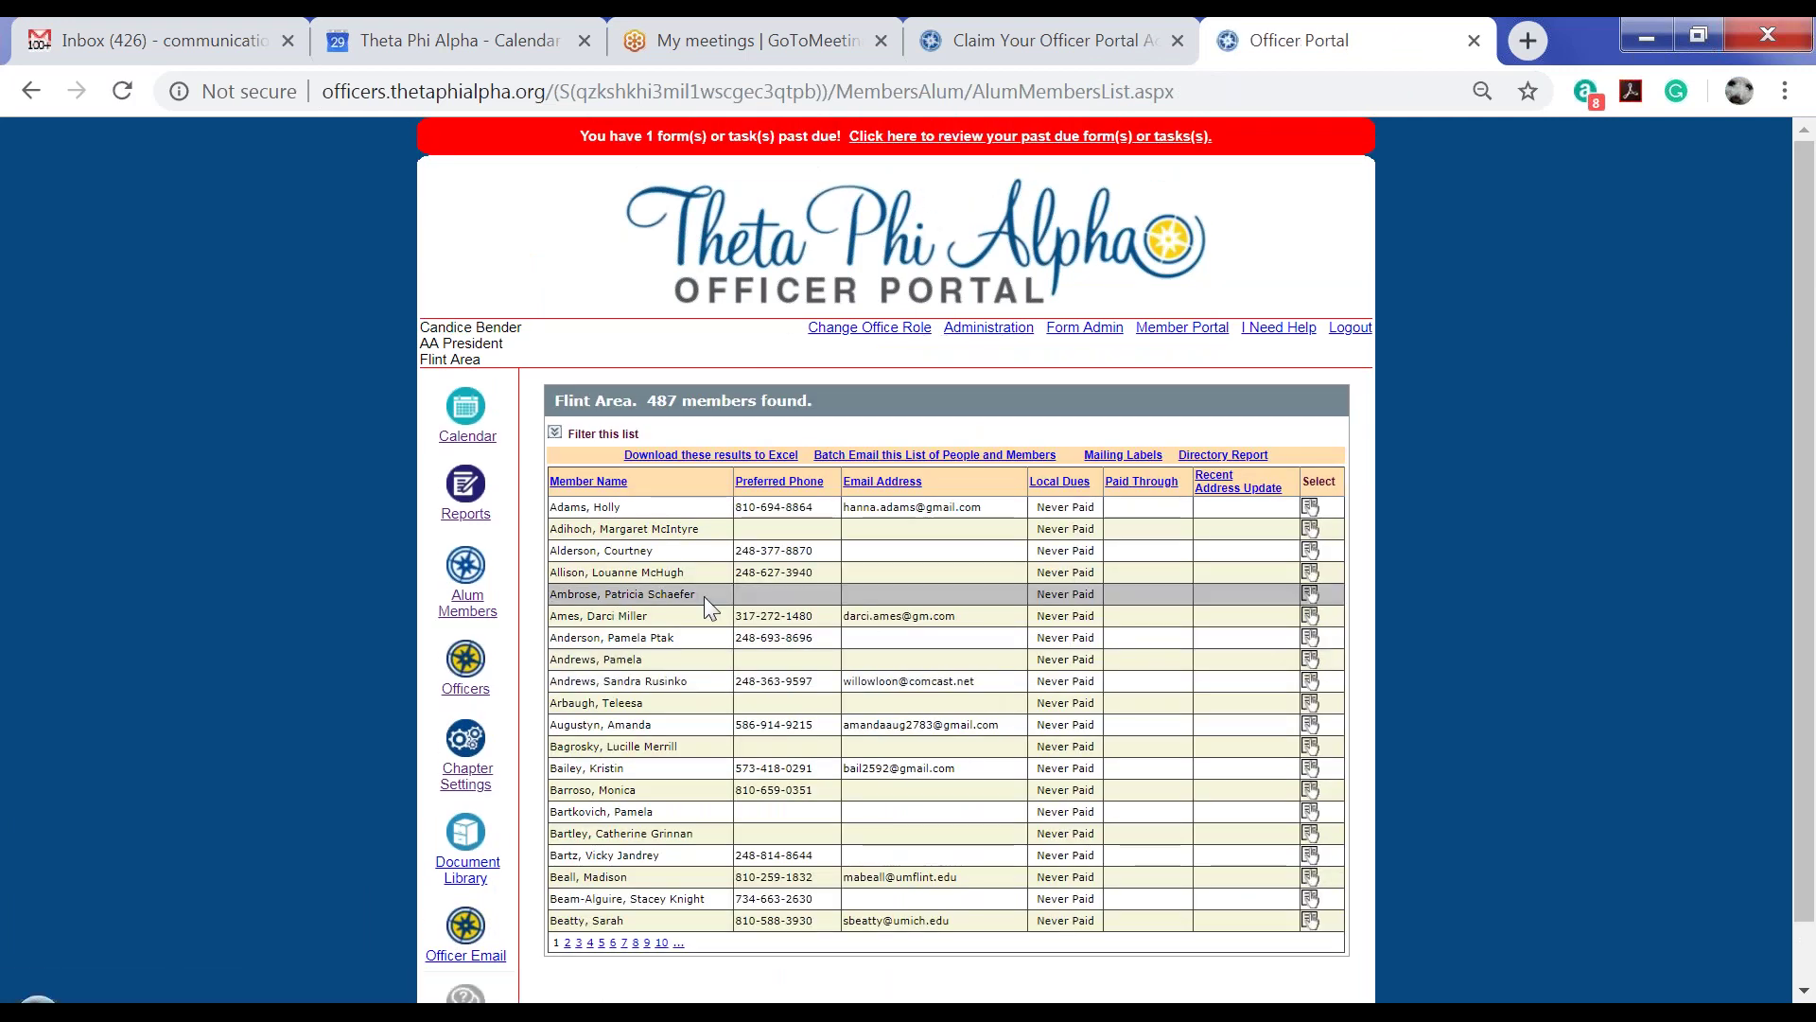
left_click(556, 434)
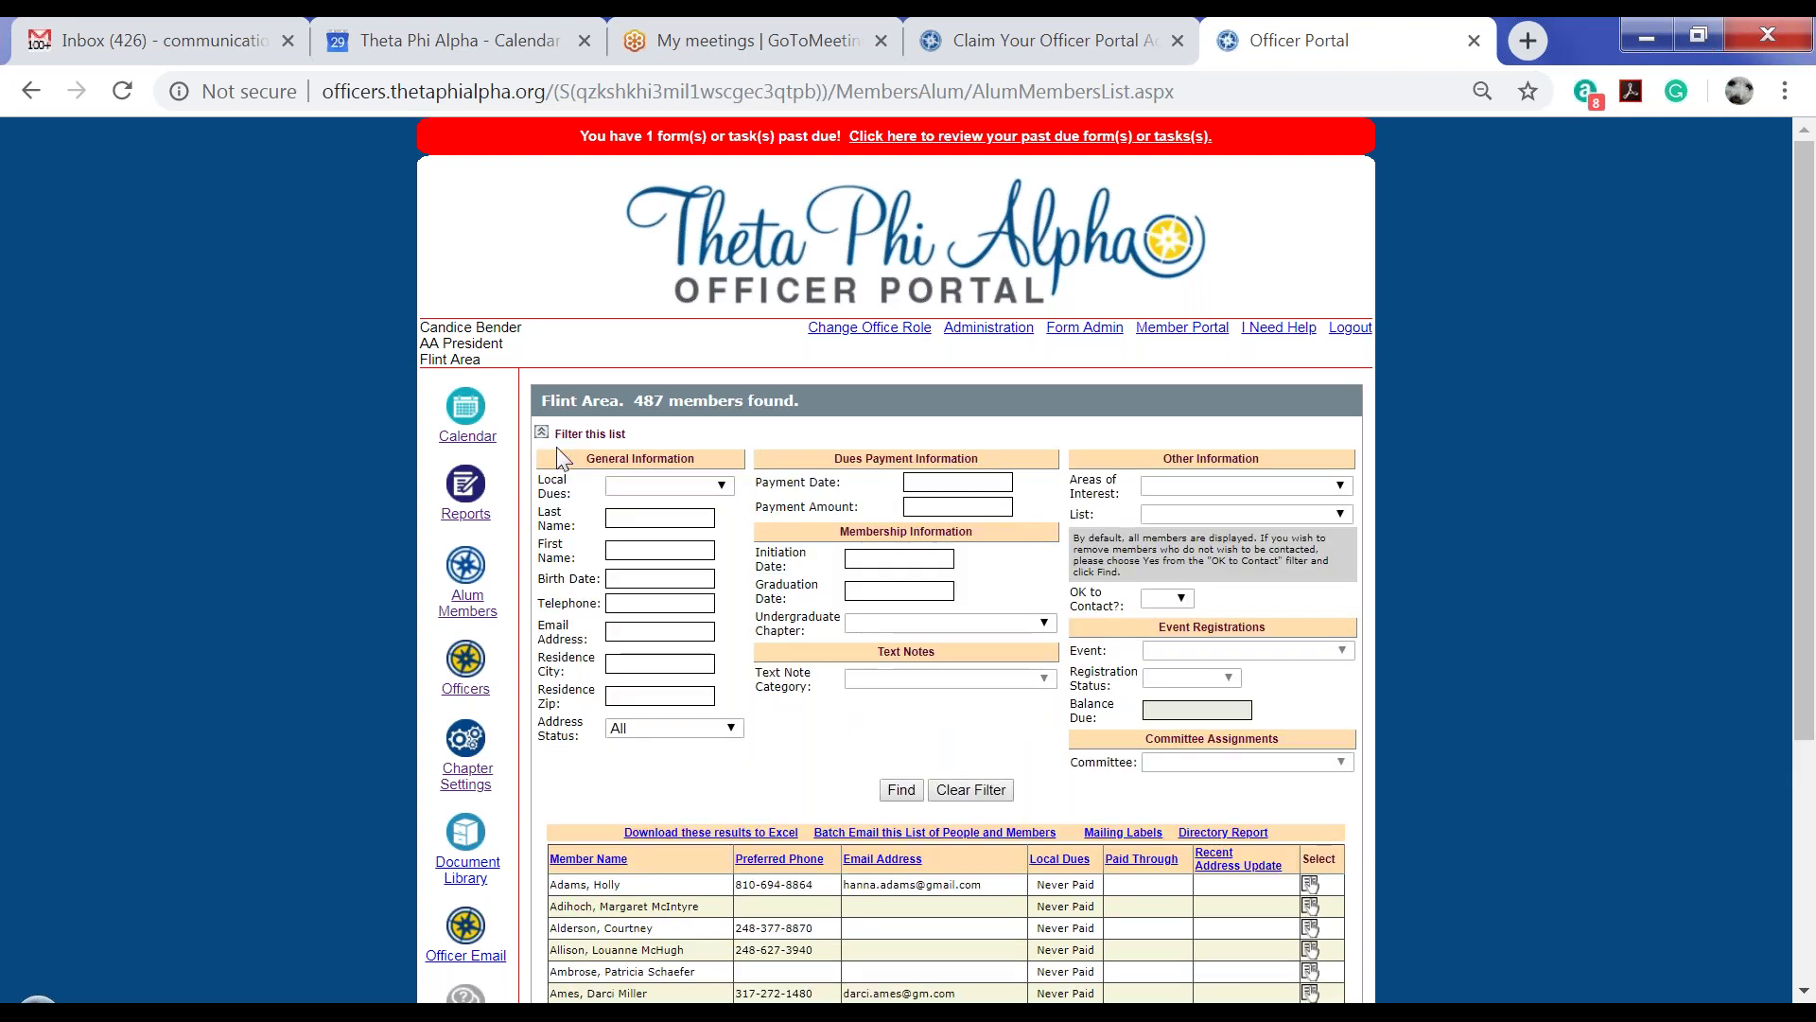
left_click(677, 486)
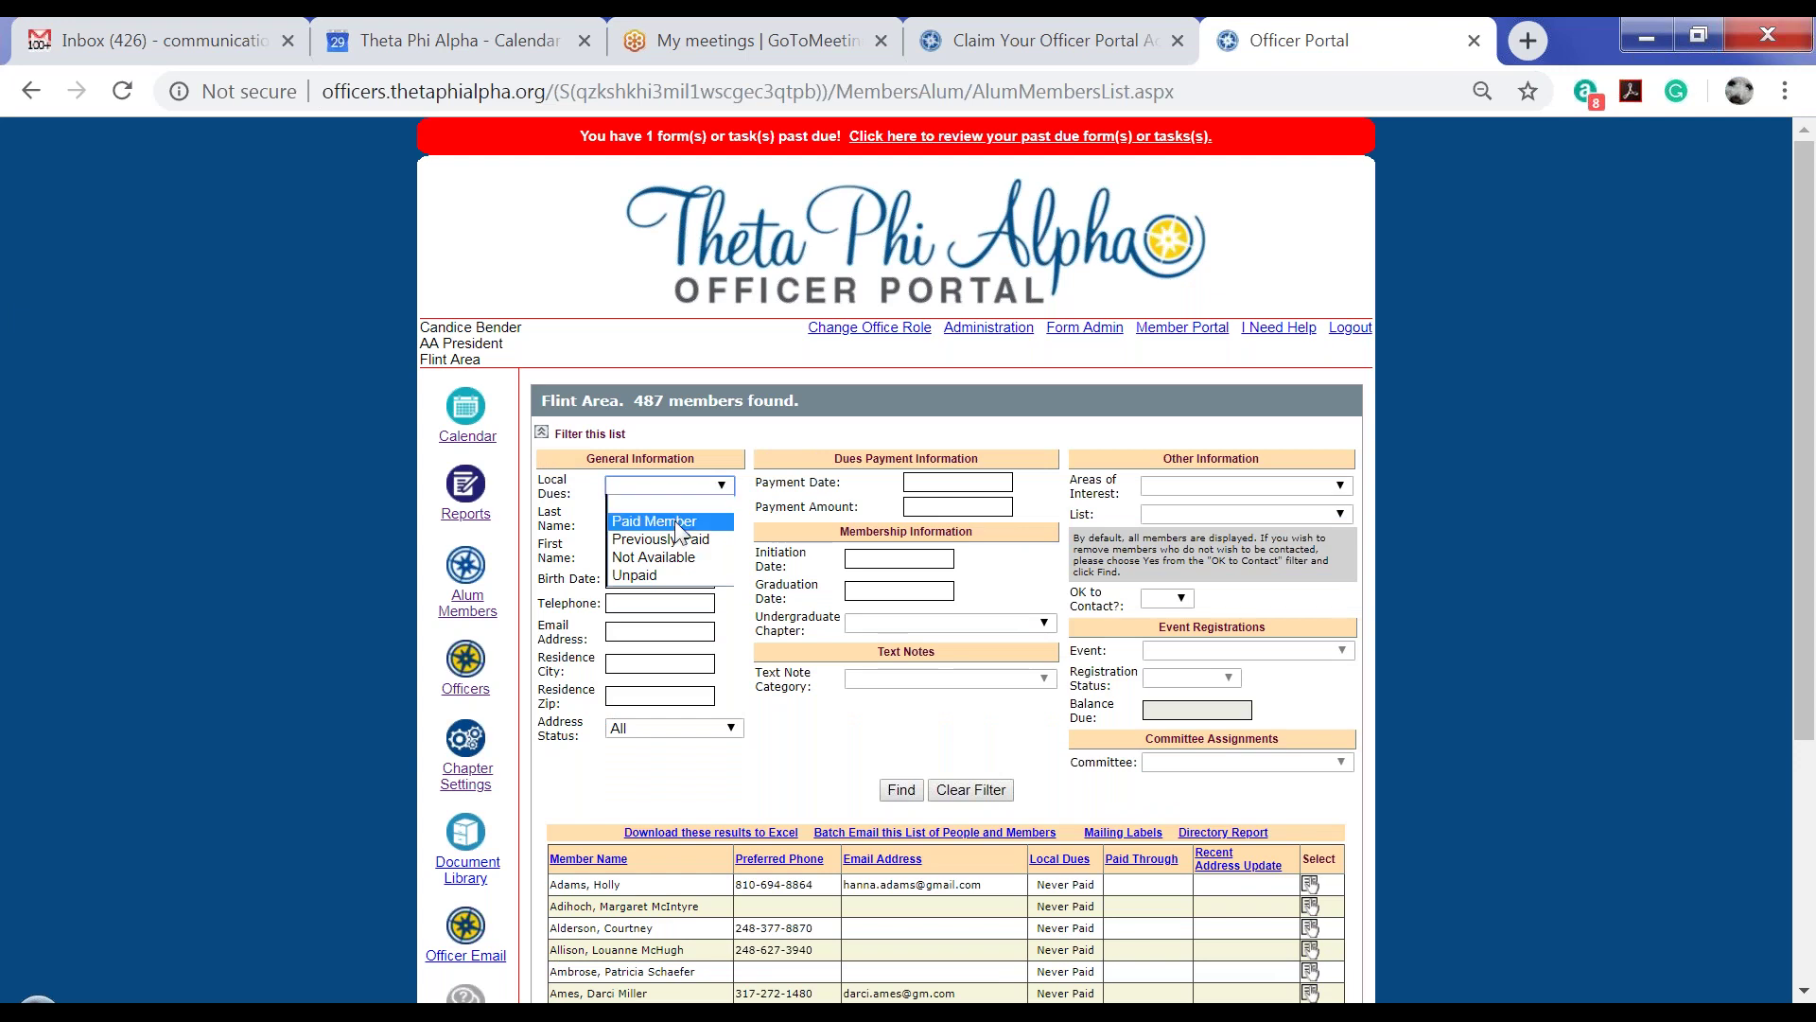
left_click(678, 526)
left_click(919, 792)
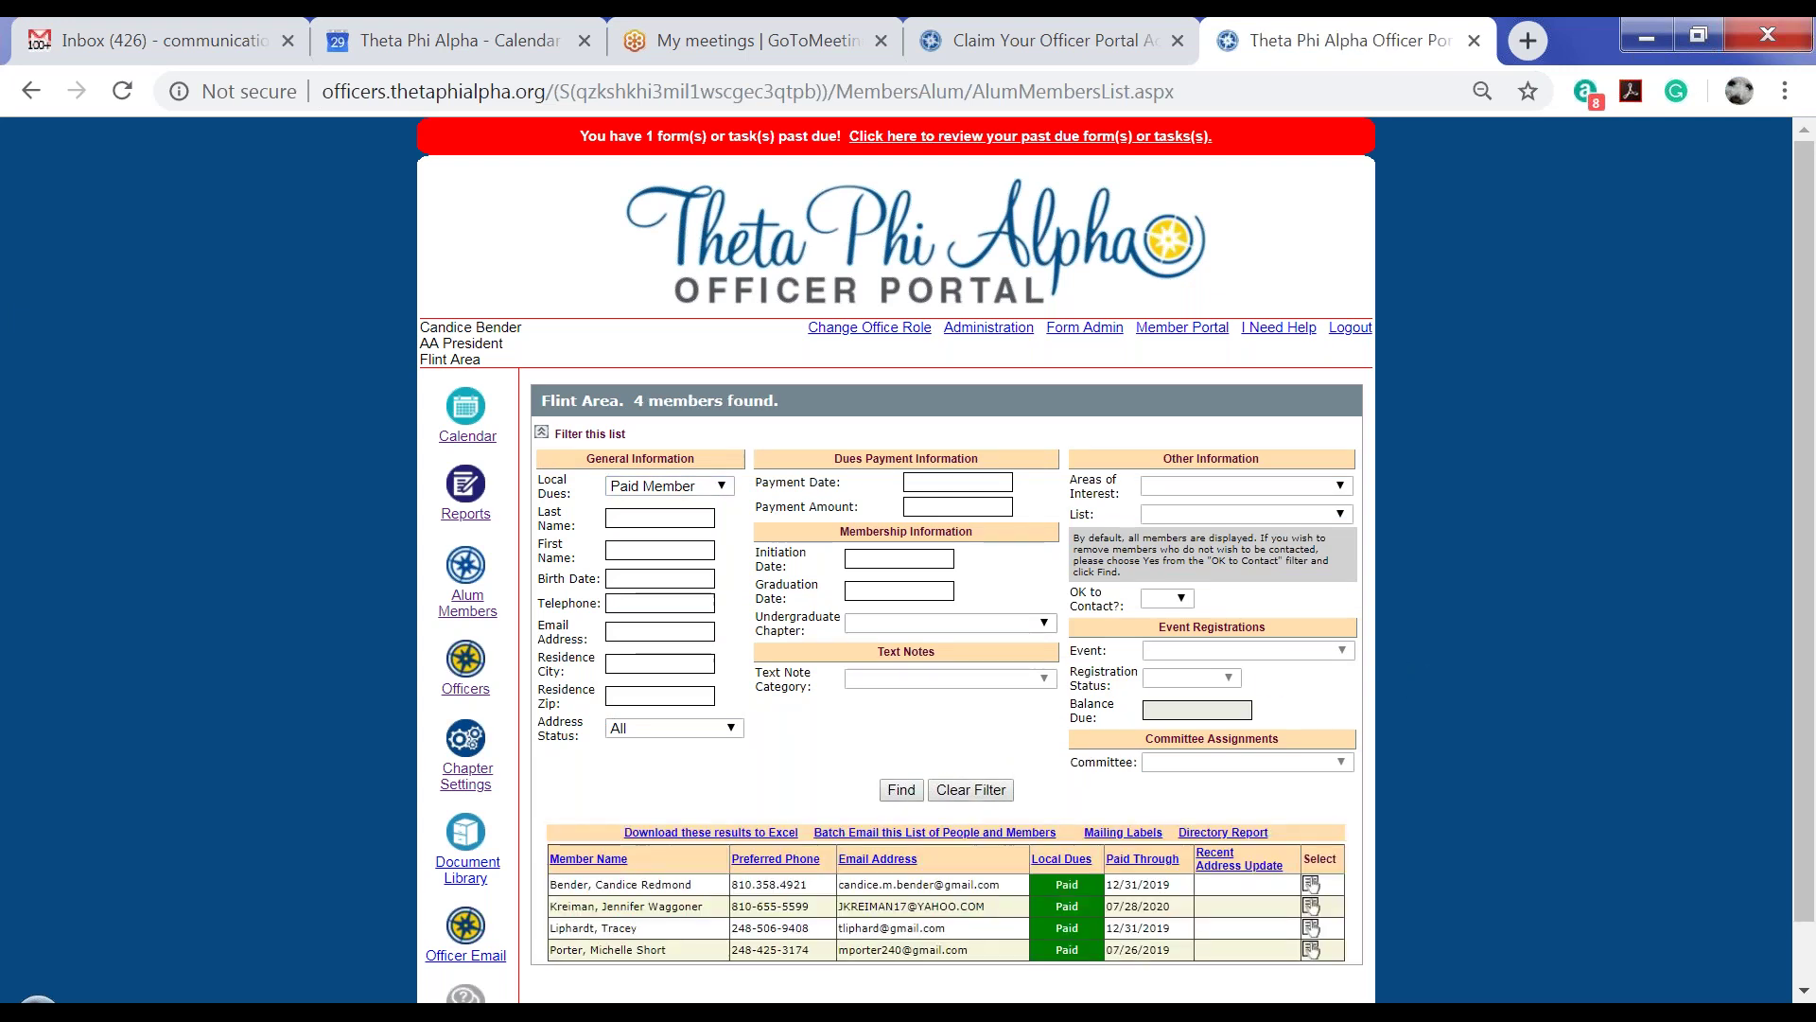
scroll(771, 908, "down", 1)
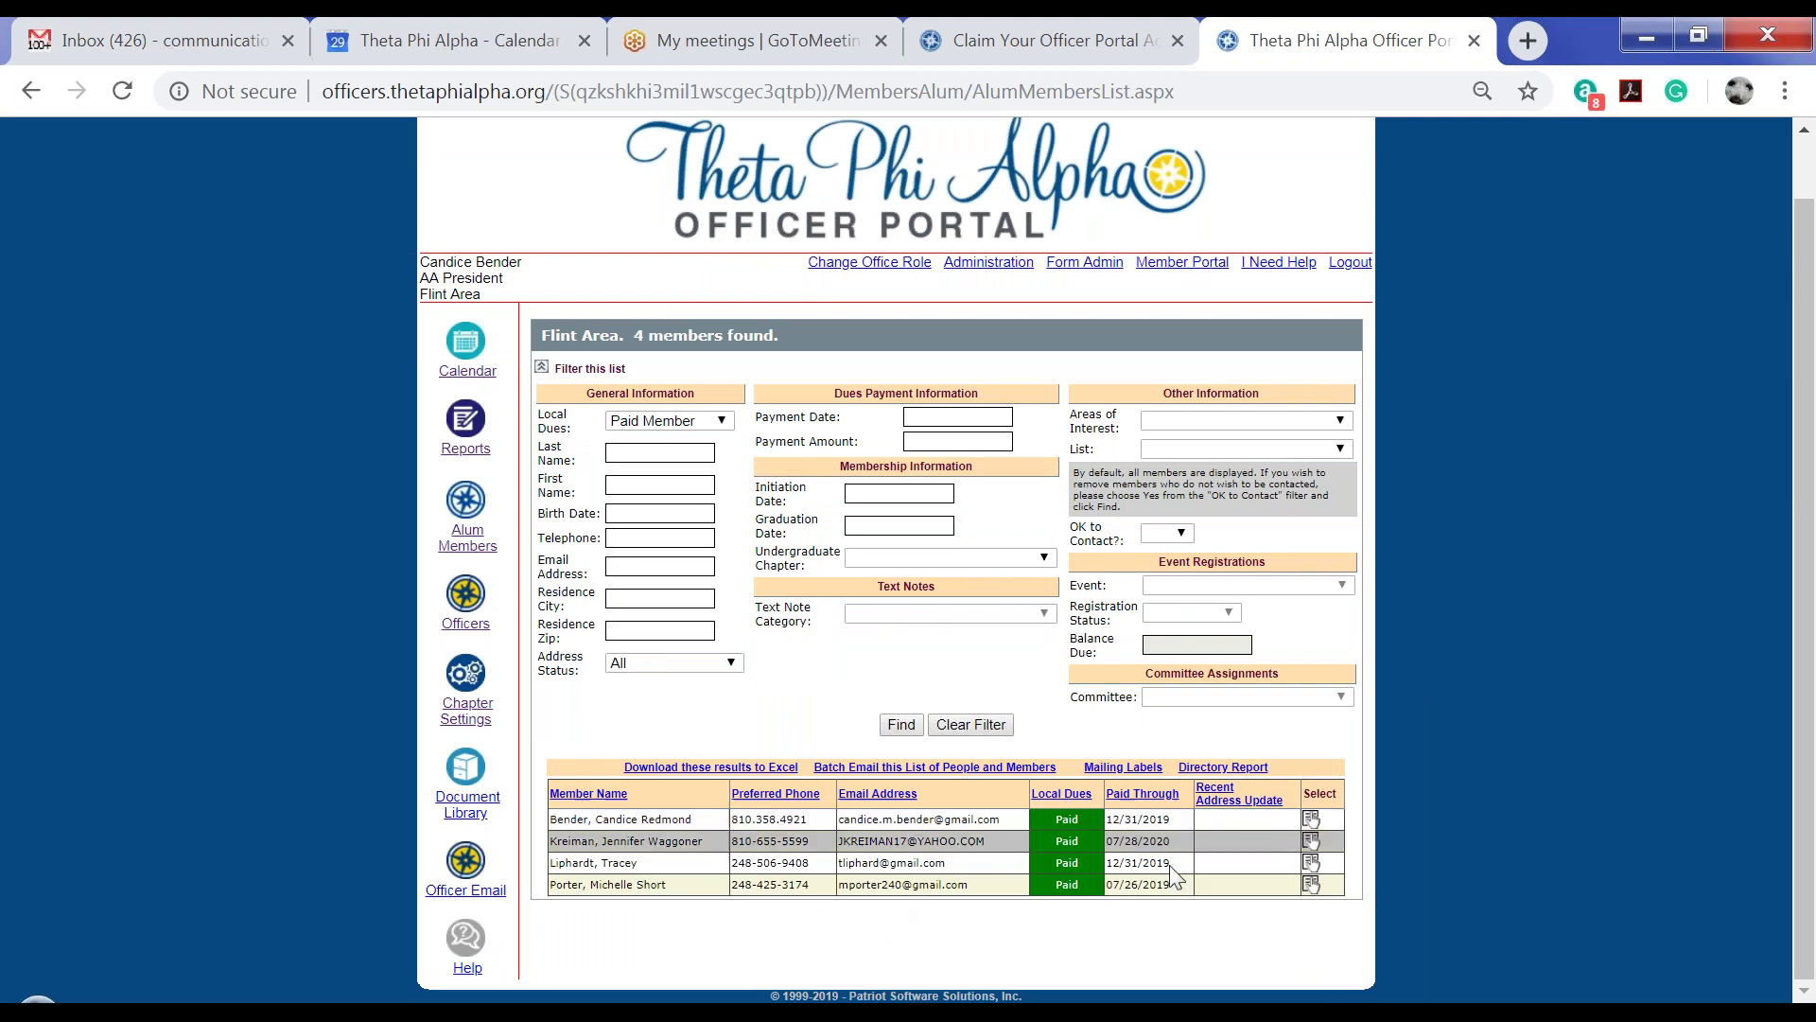
Open the first paid member's dues history, showing one $20.00 payment dated 7-29-2019, without adding a payment
left_click(1314, 820)
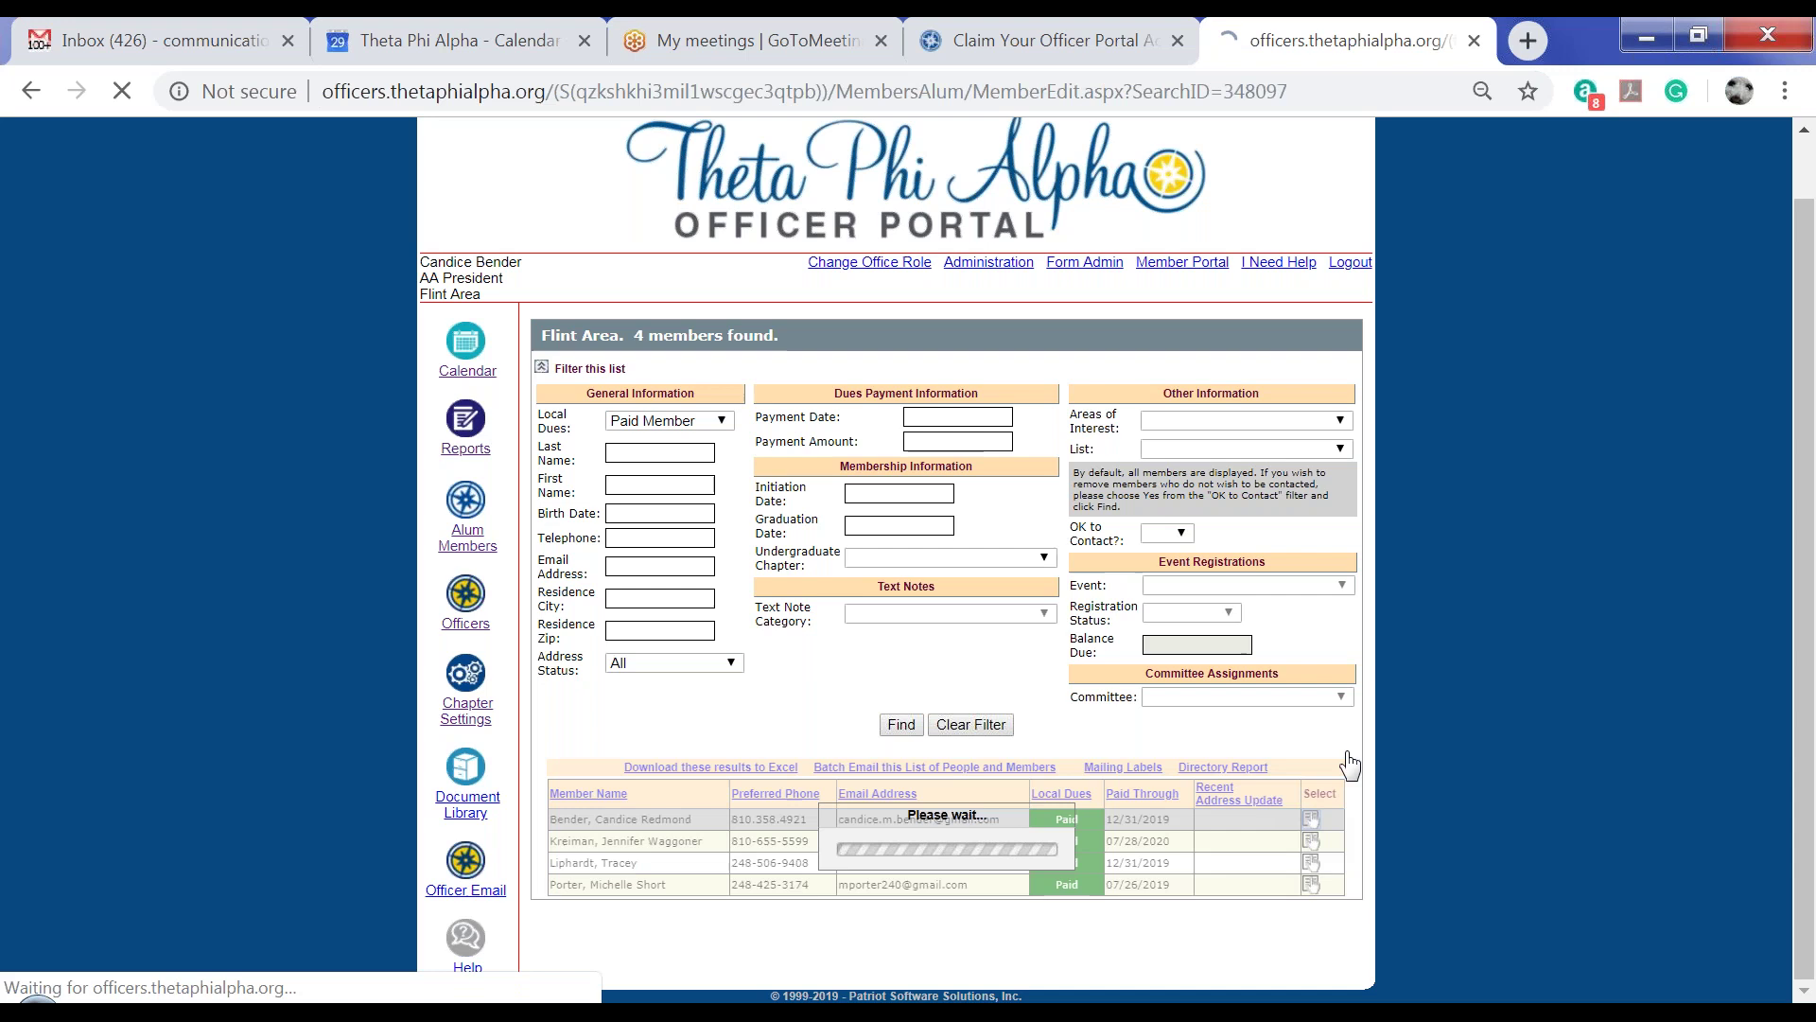
left_click(726, 443)
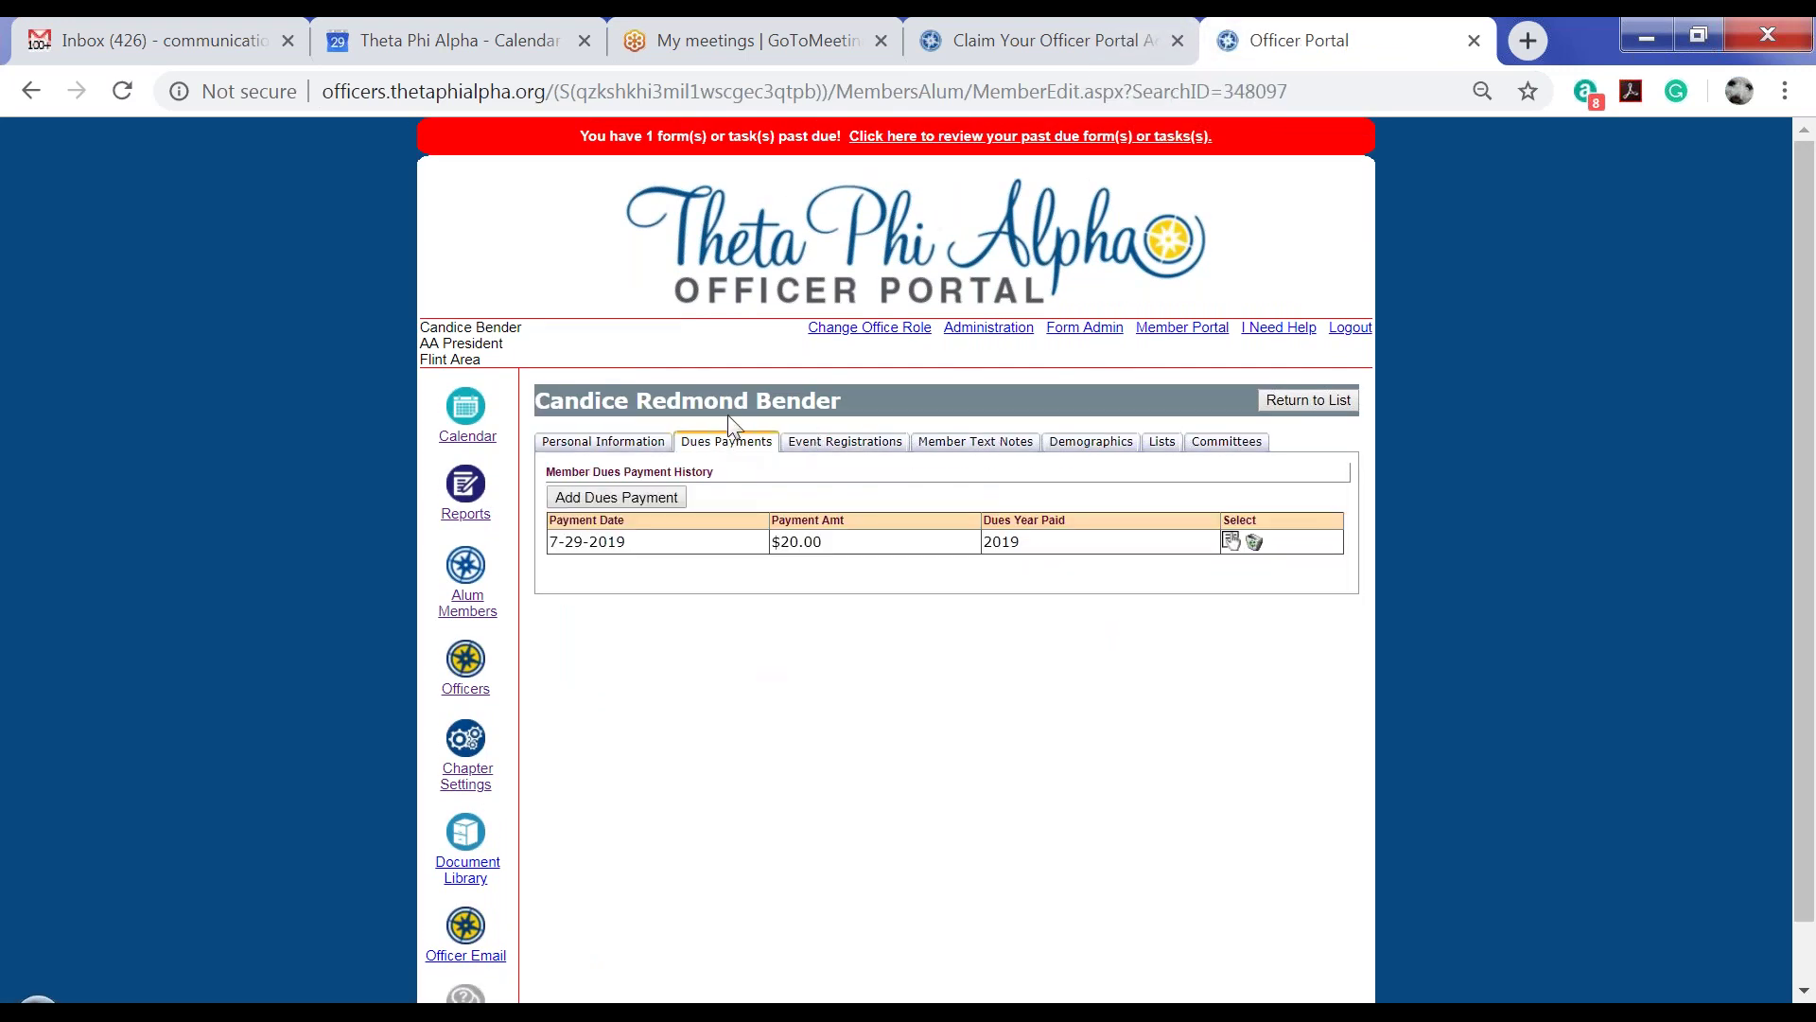
left_click(632, 498)
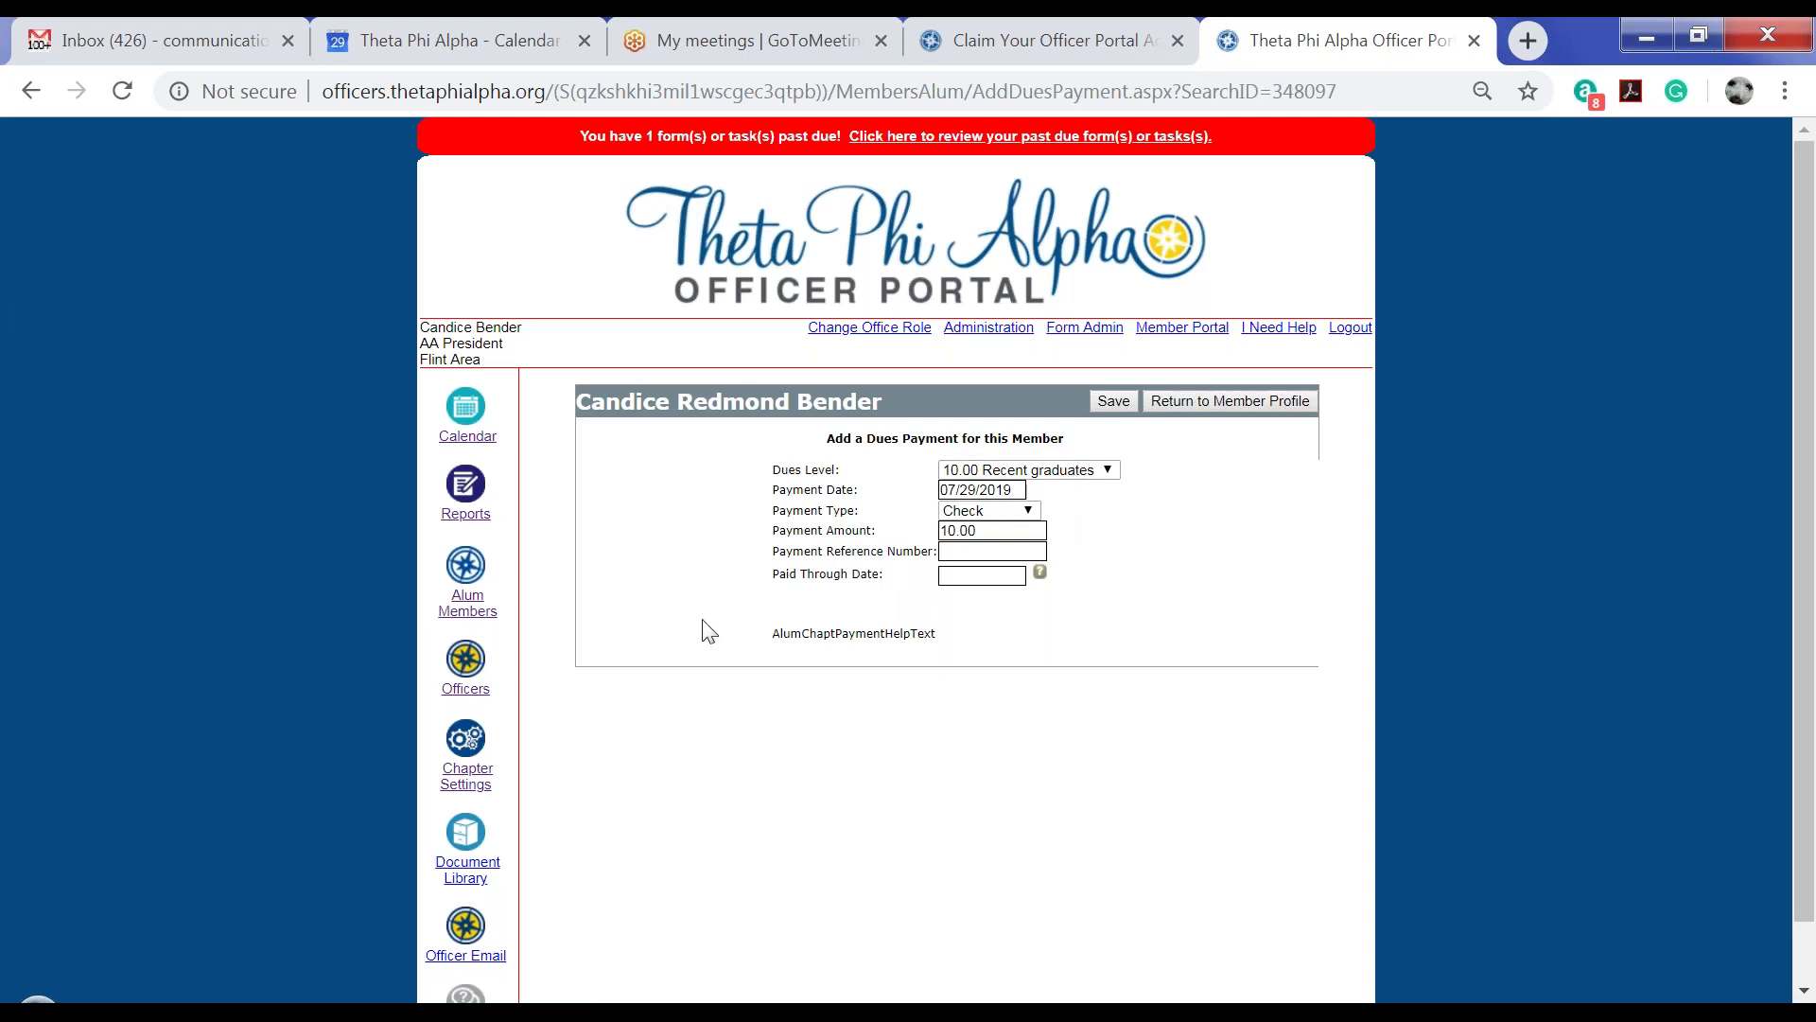
left_click(1197, 402)
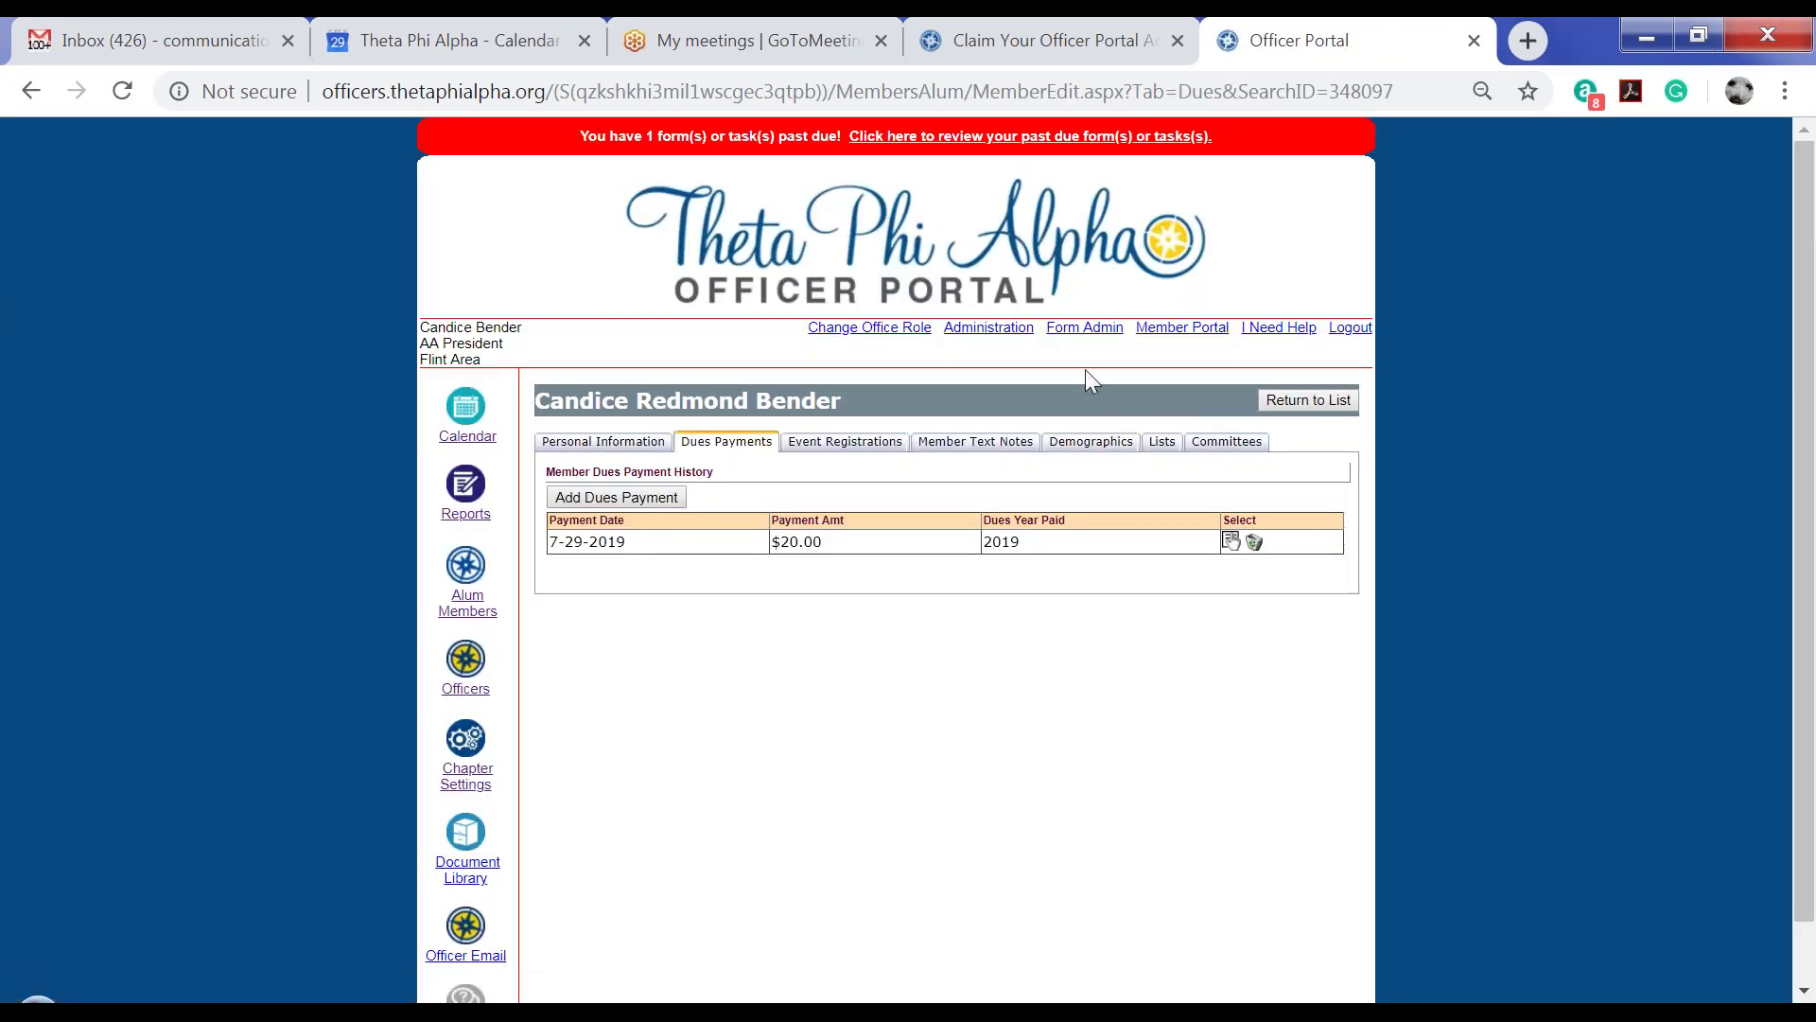
Return to the Flint Area list of four Paid-dues members and expand its filter panel
left_click(1324, 404)
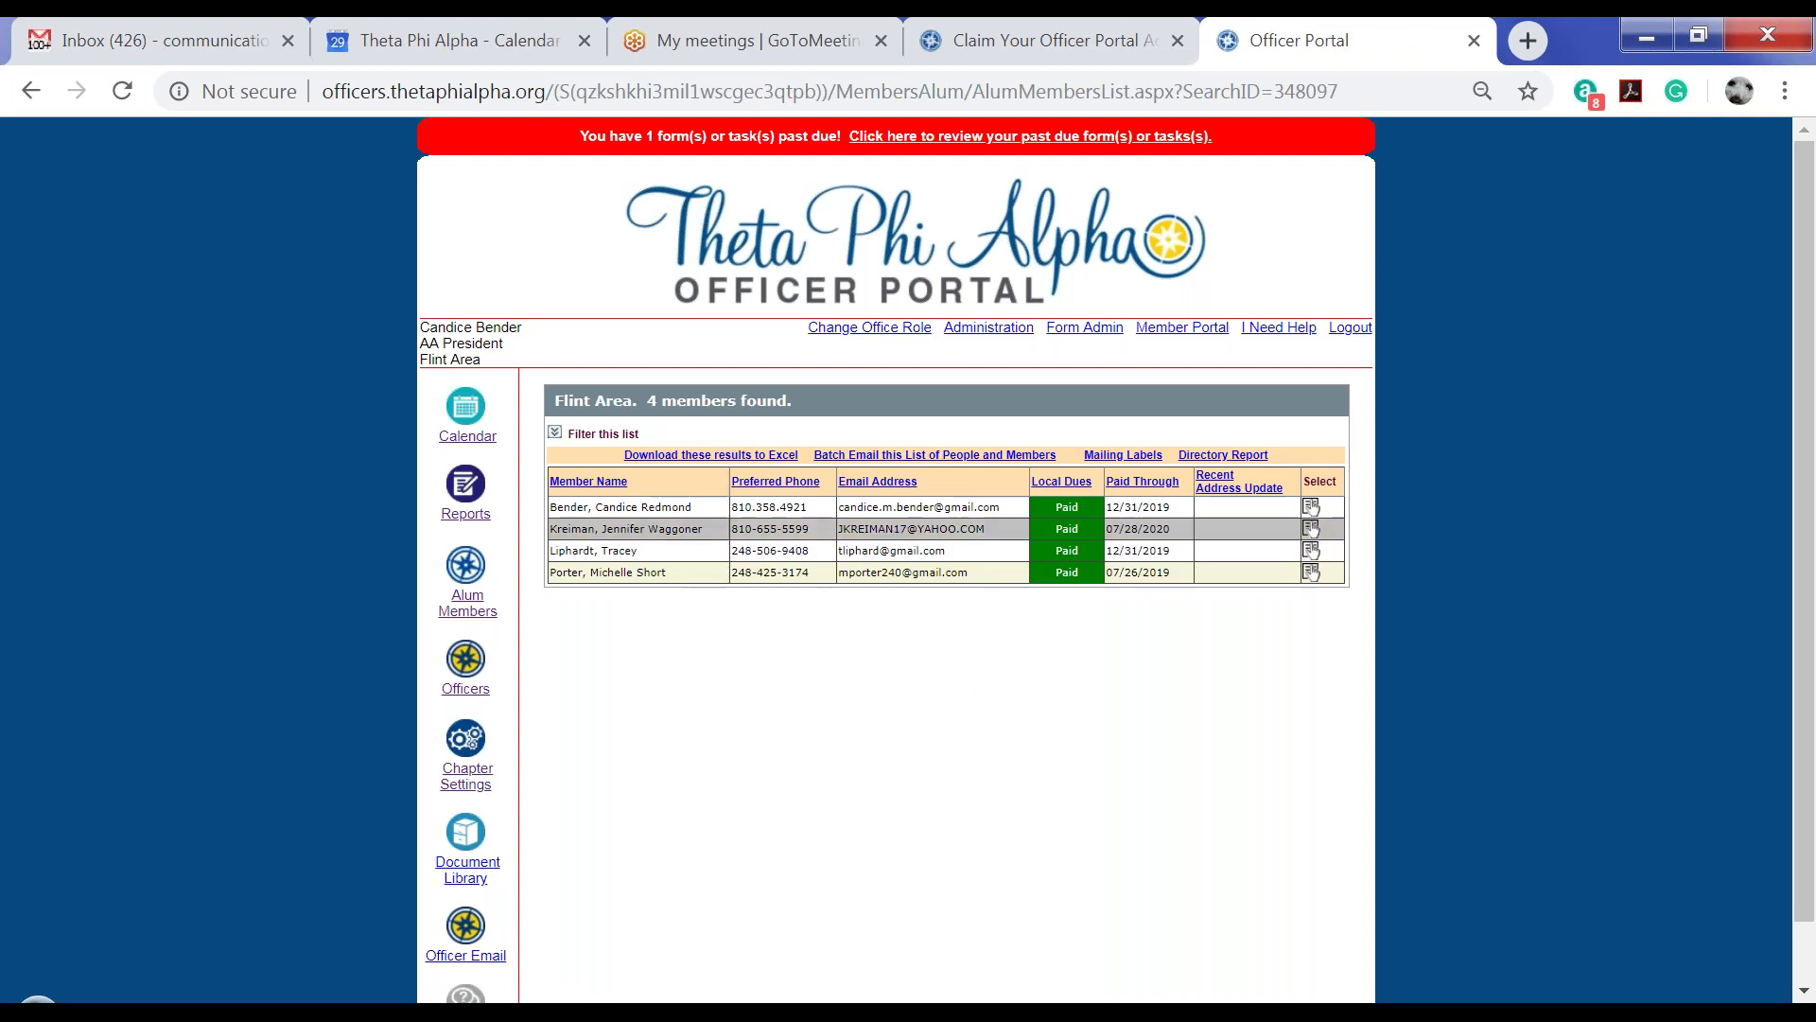
left_click(555, 433)
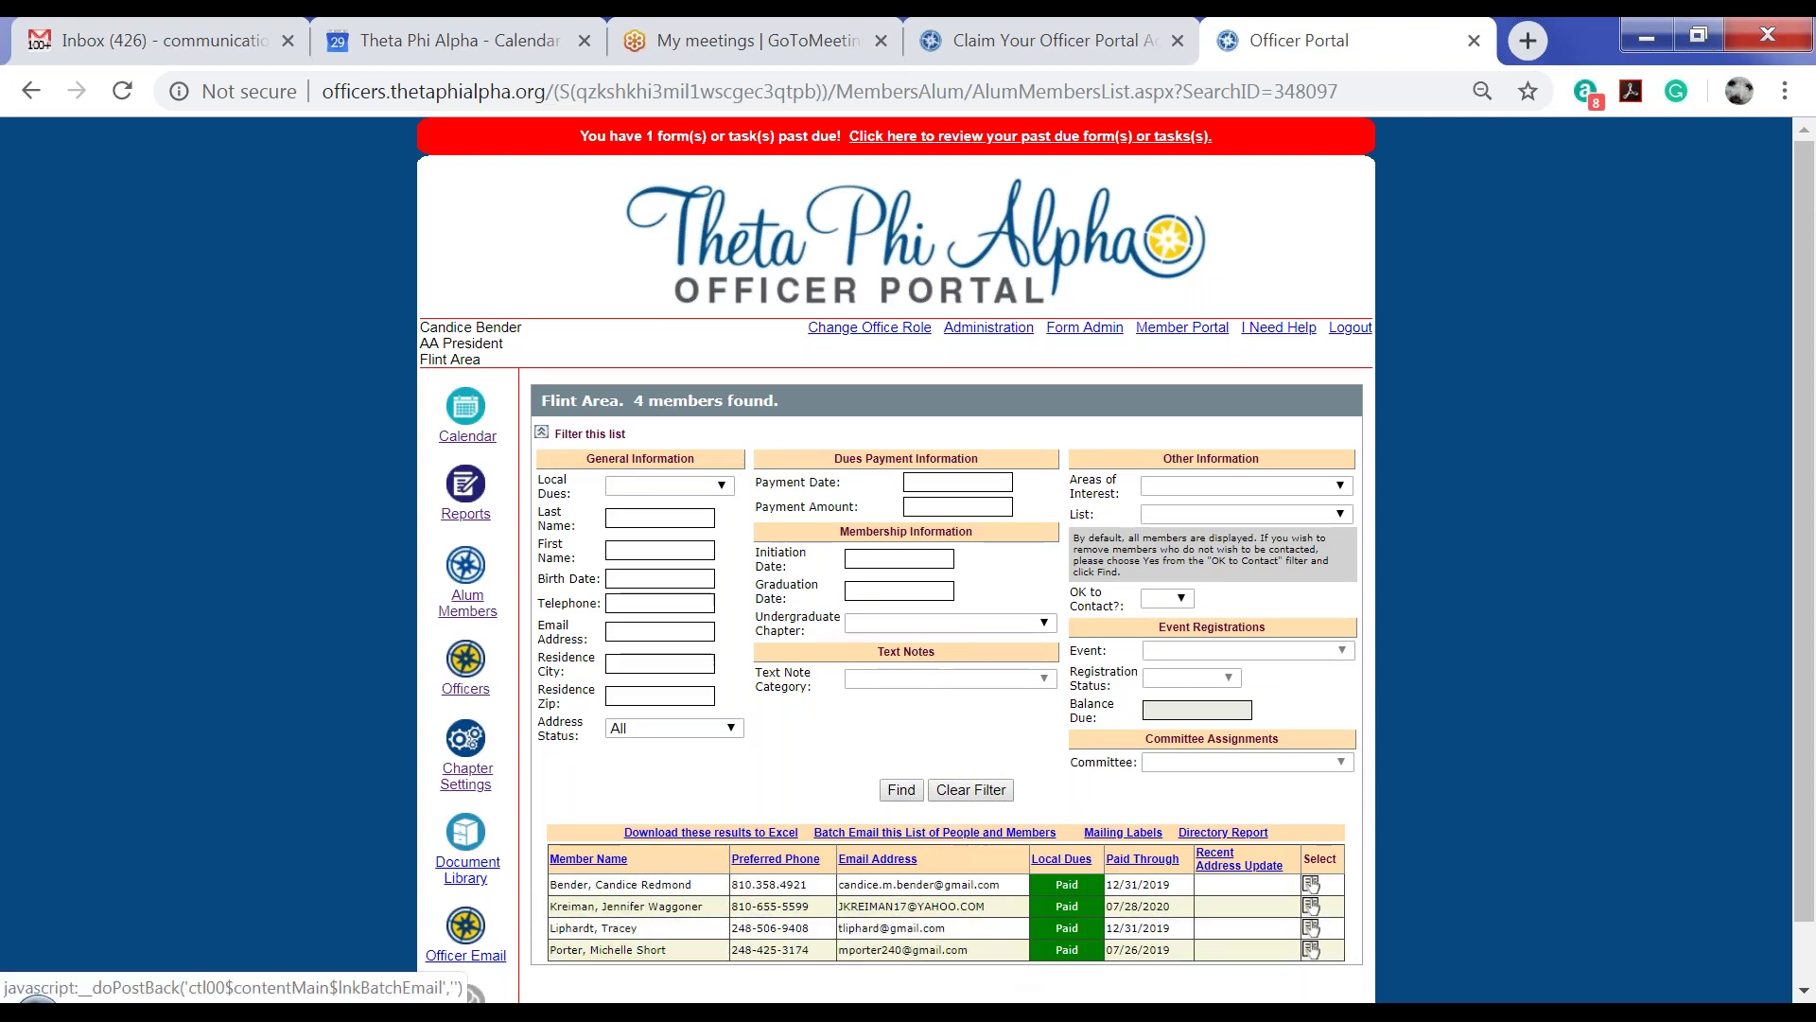
left_click(934, 832)
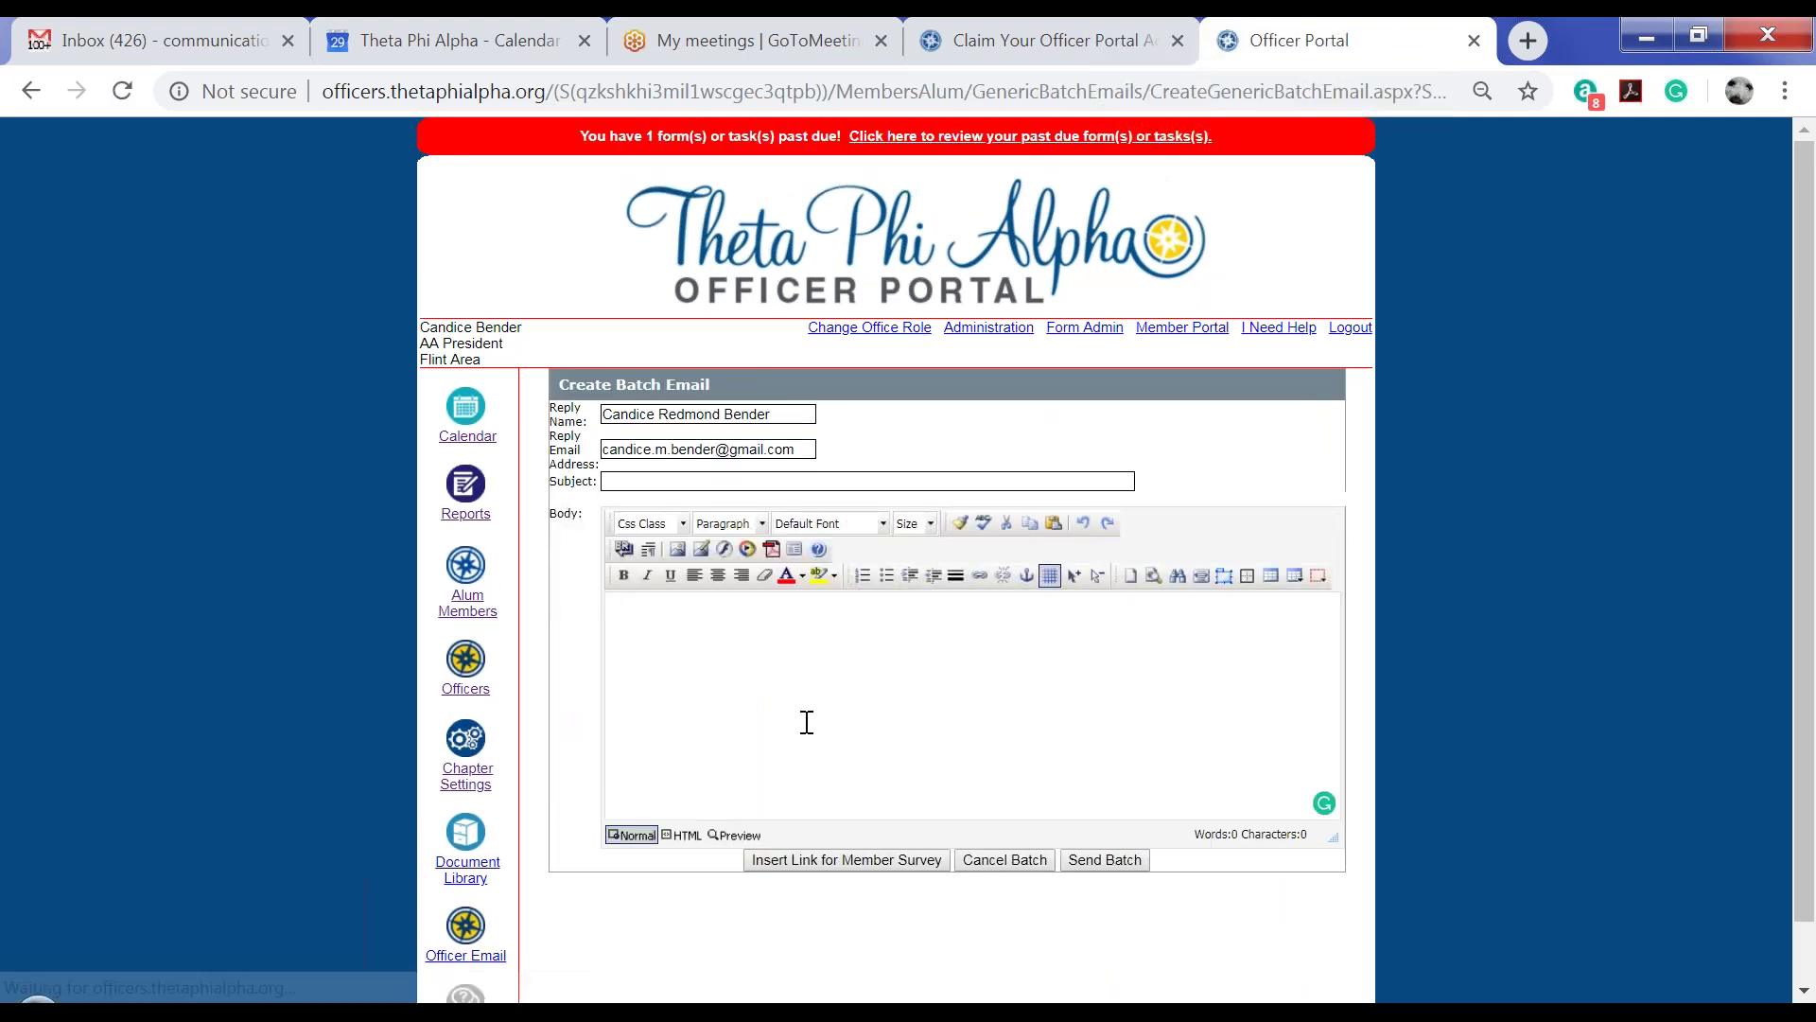
left_click(731, 621)
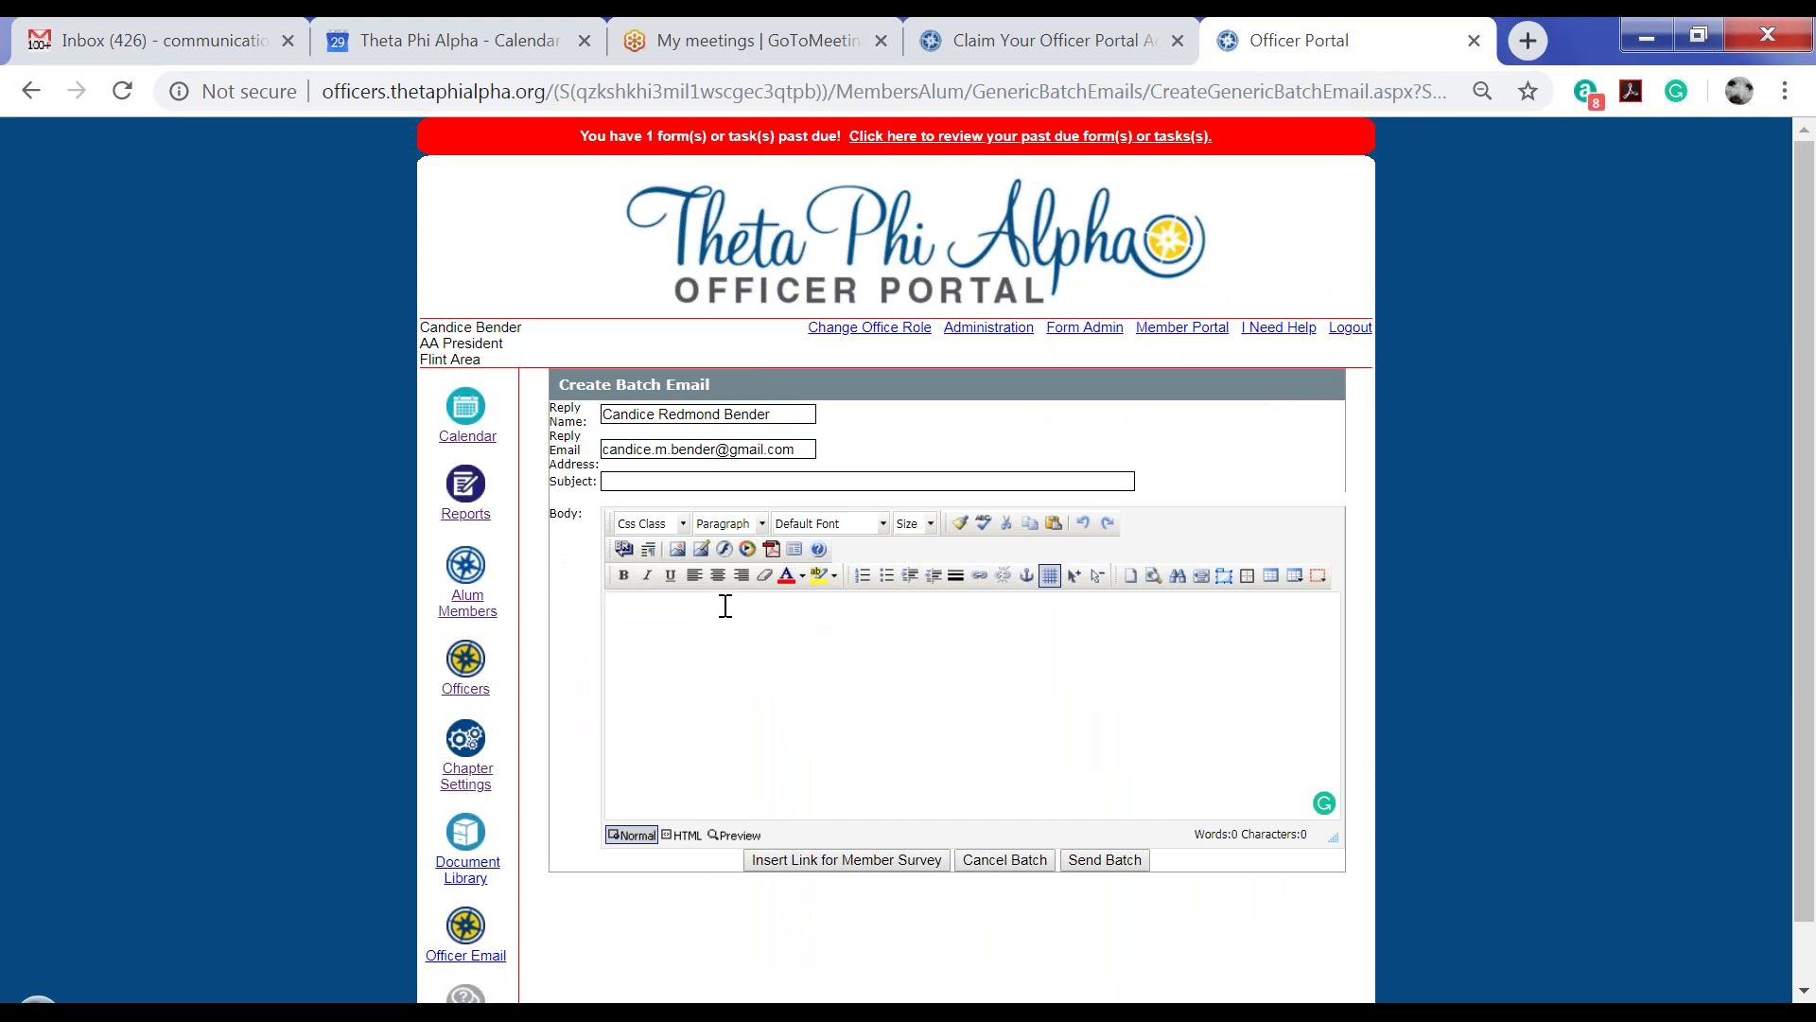
left_click(1018, 862)
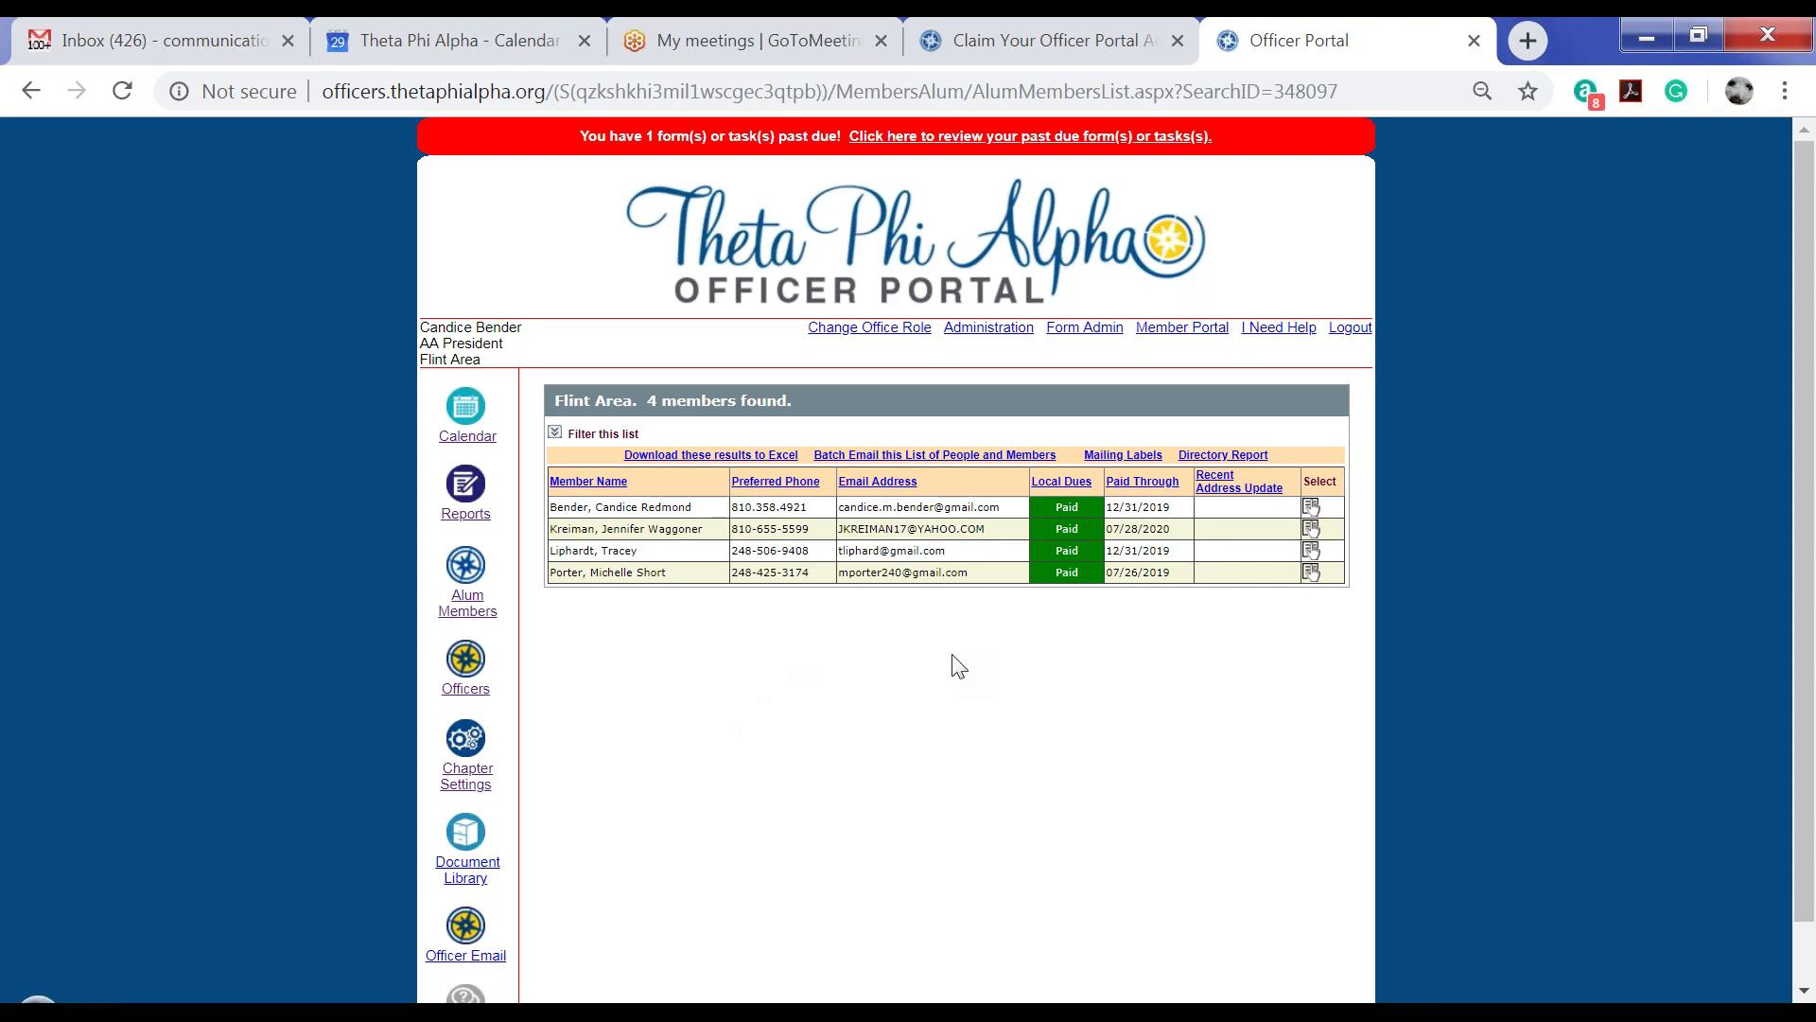
Expand the 'Filter this list' panel above the four Flint Area members with Paid local dues
left_click(554, 433)
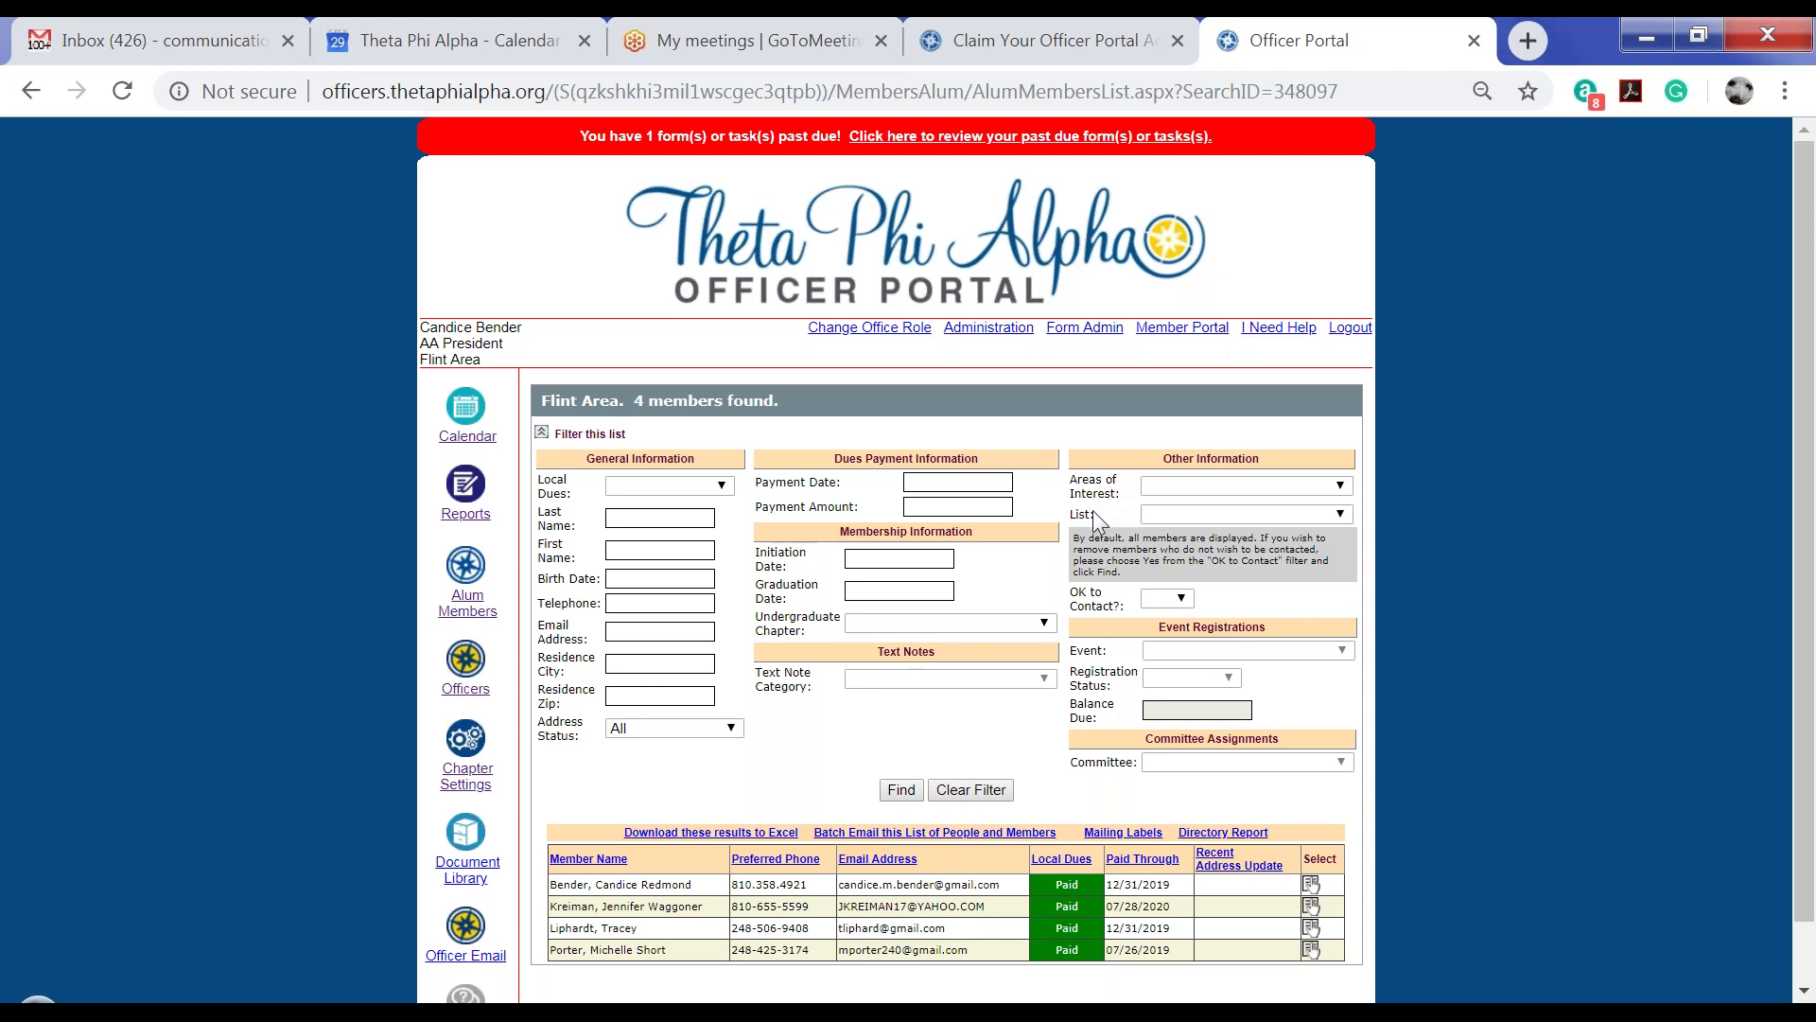
Browse the Chapter Settings tabs, then return to Dues Settings showing the 2019 dues levels
left_click(464, 782)
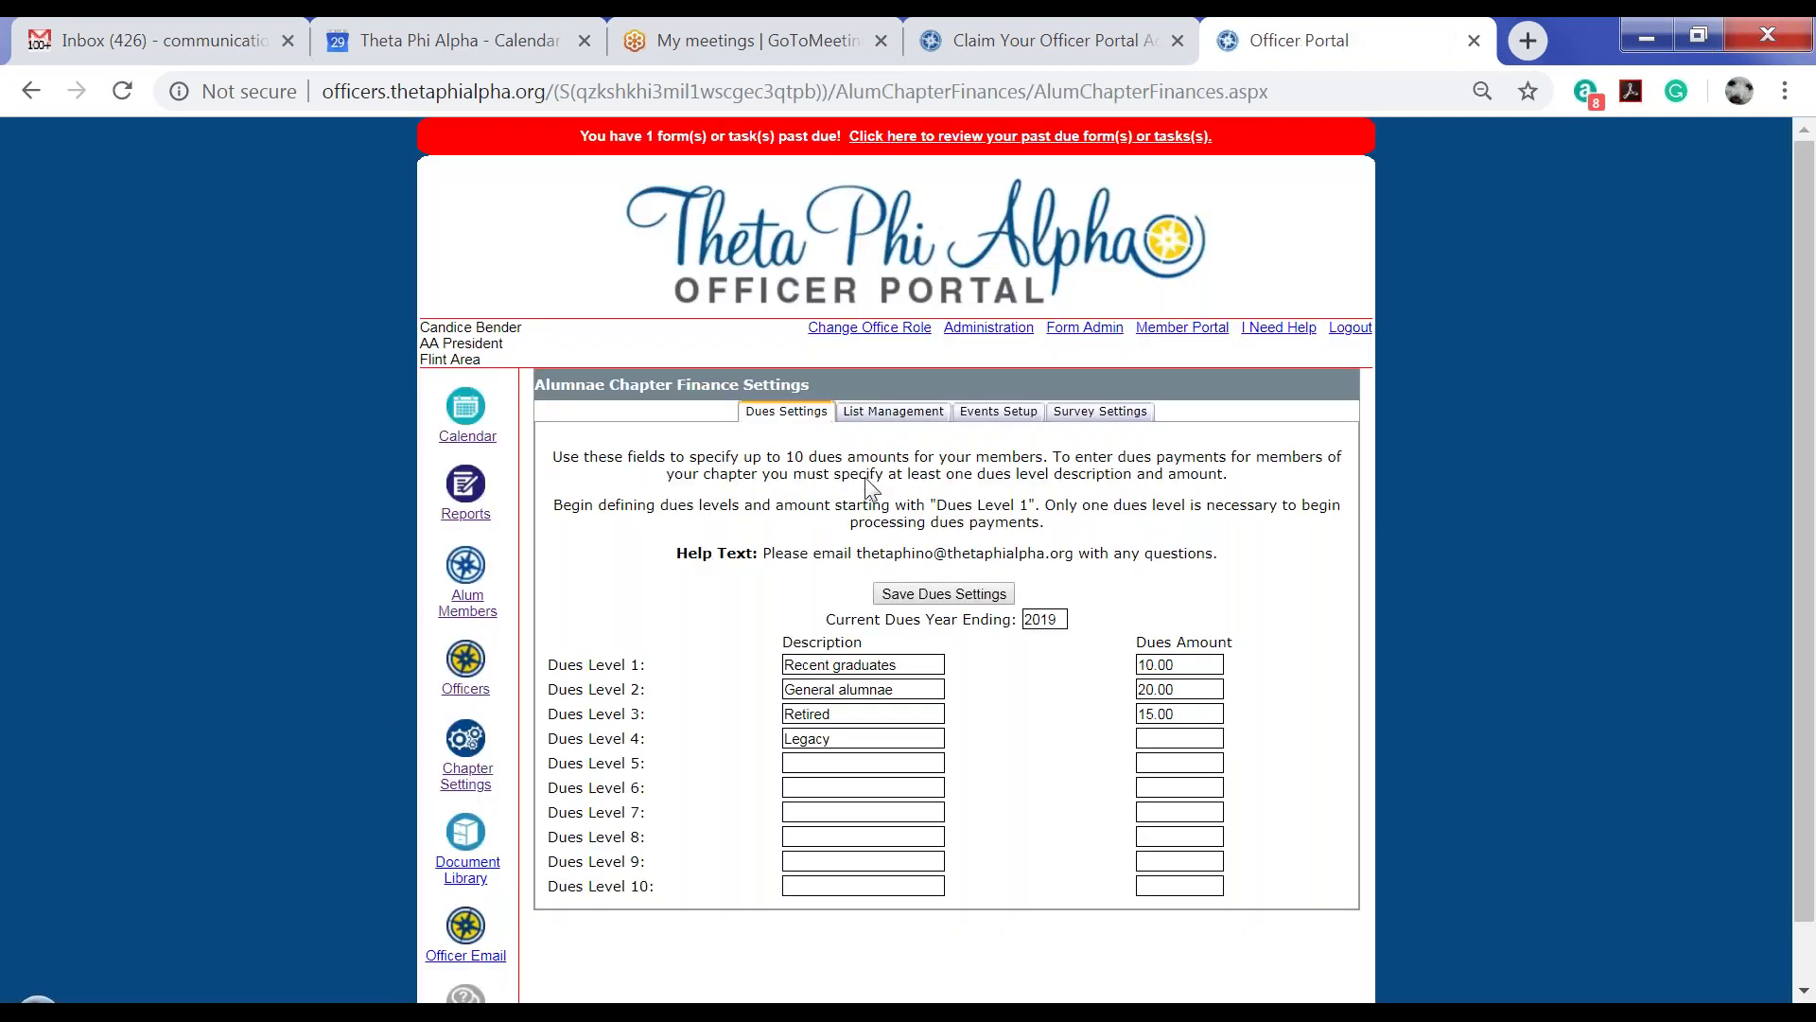
left_click(881, 413)
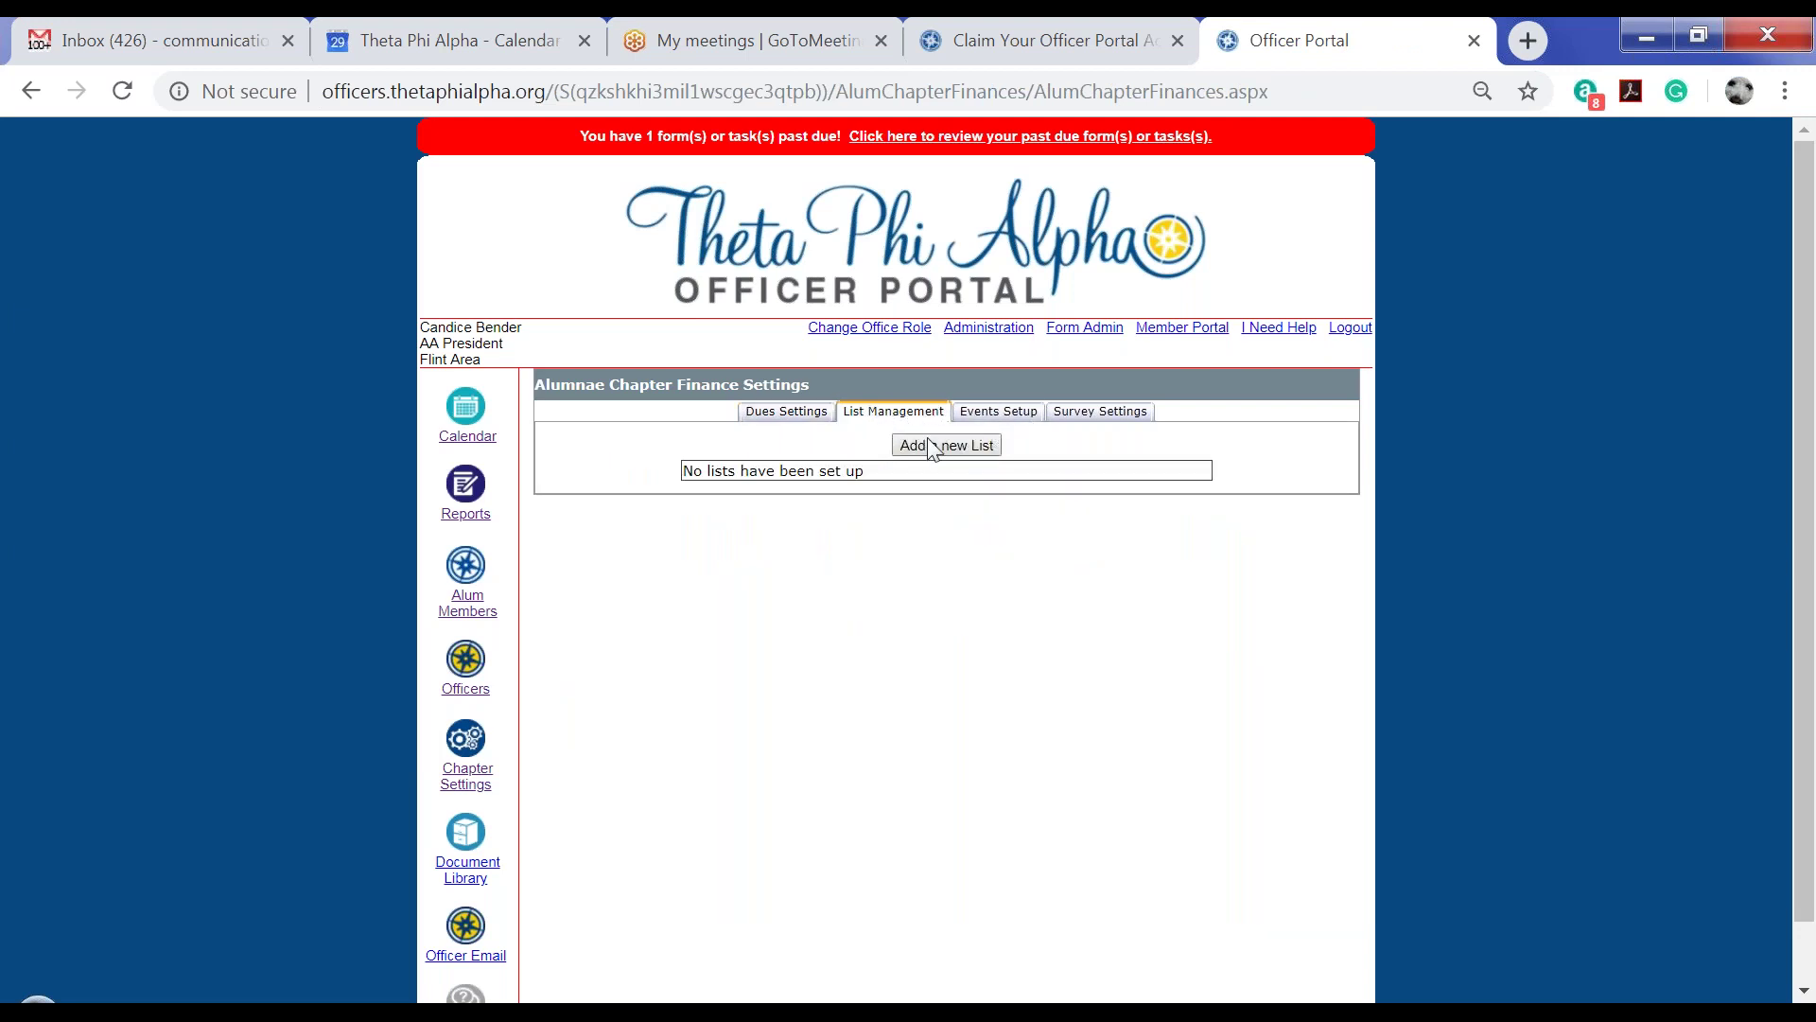
left_click(1010, 416)
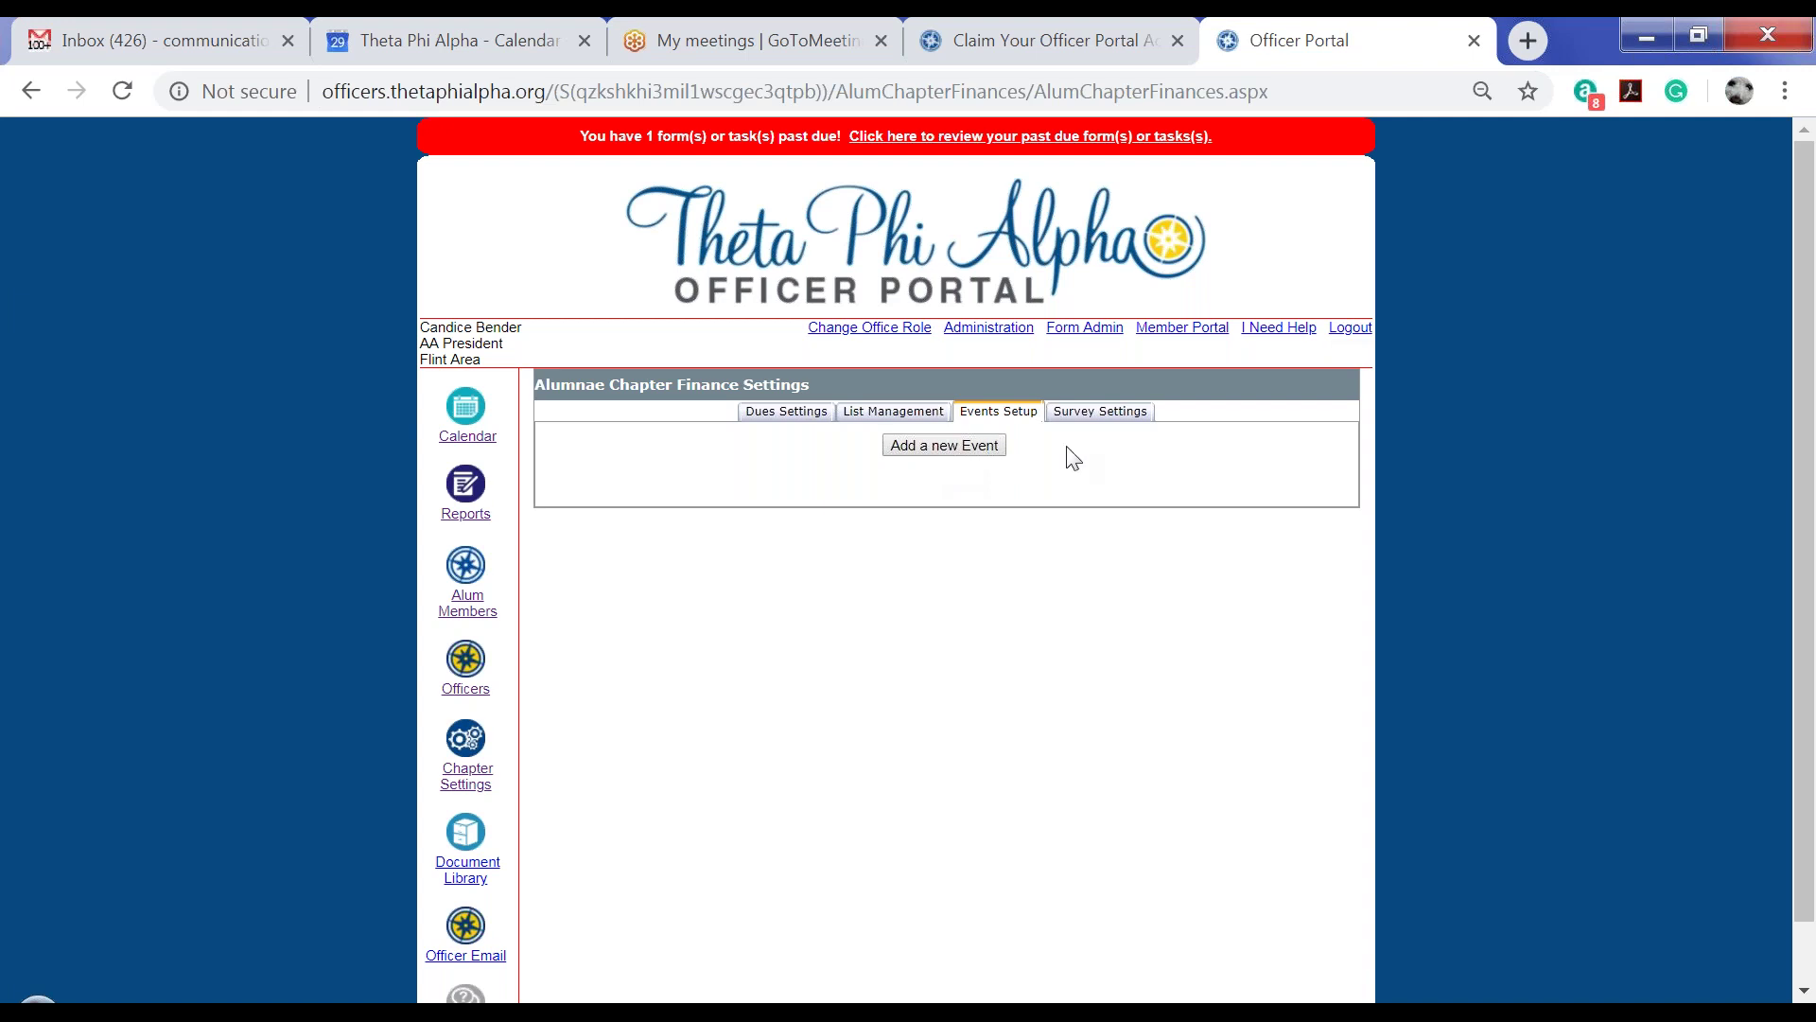
left_click(1121, 416)
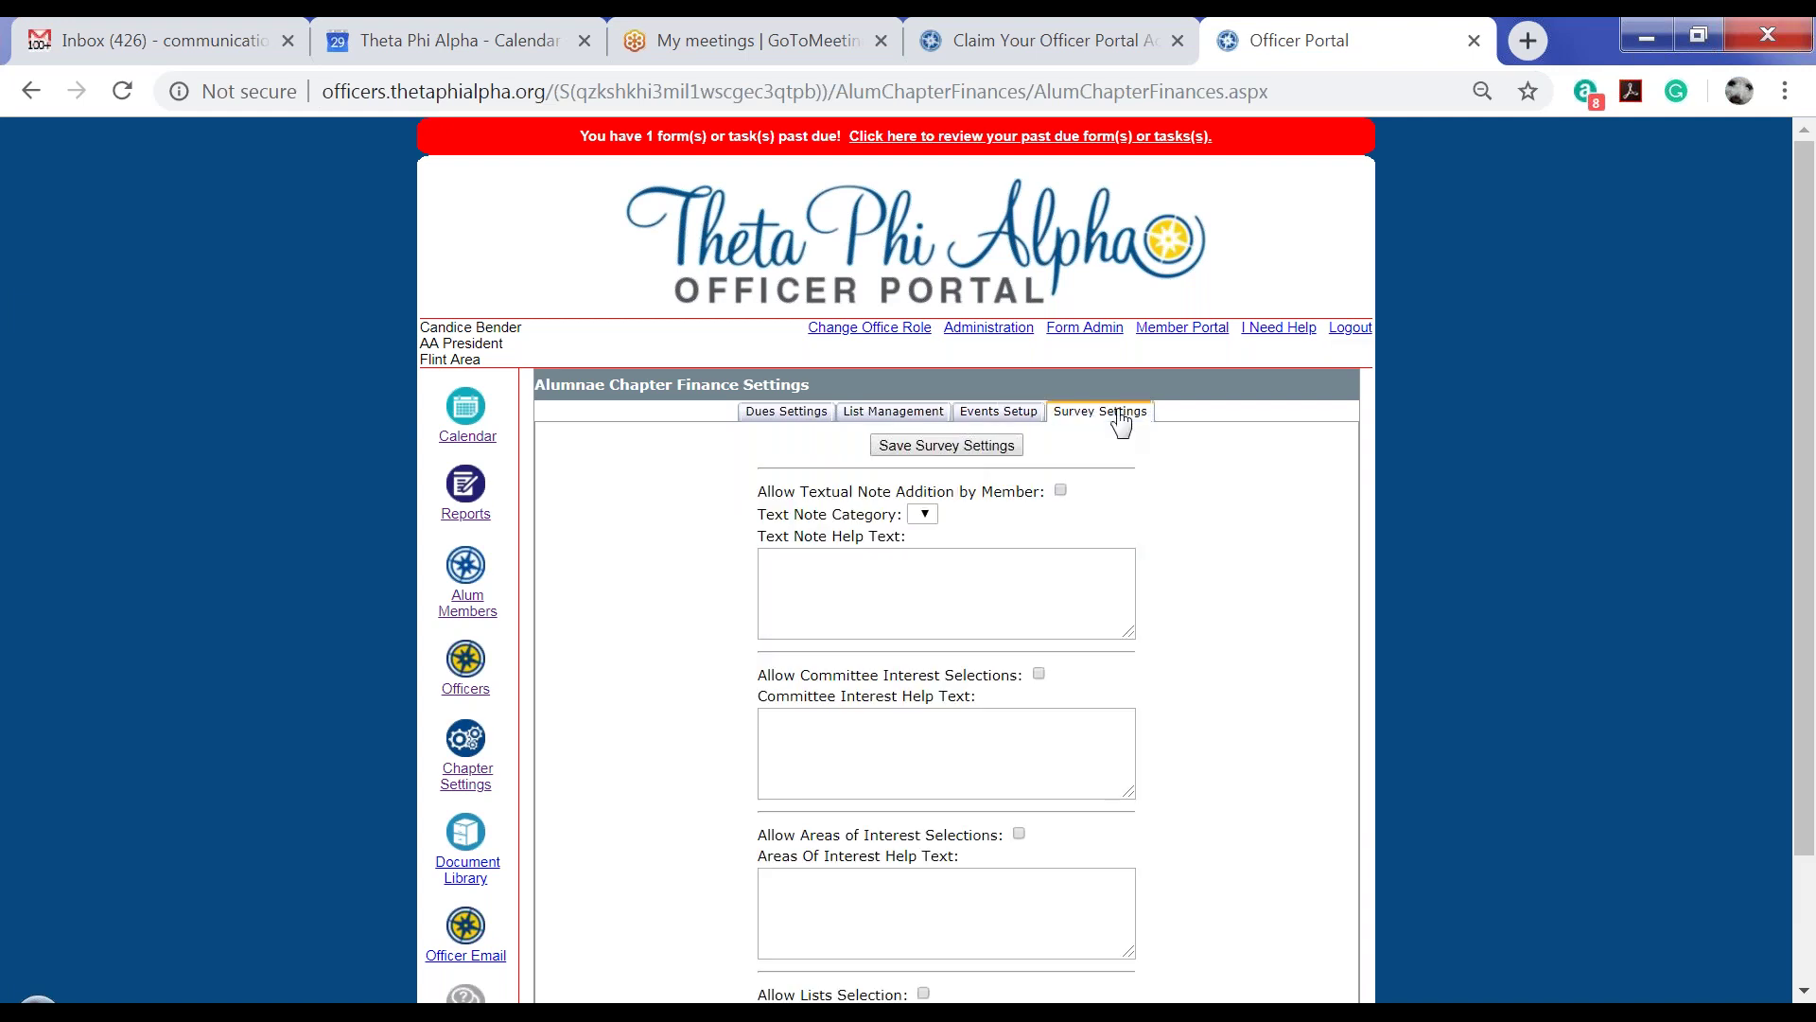
left_click(999, 411)
left_click(882, 417)
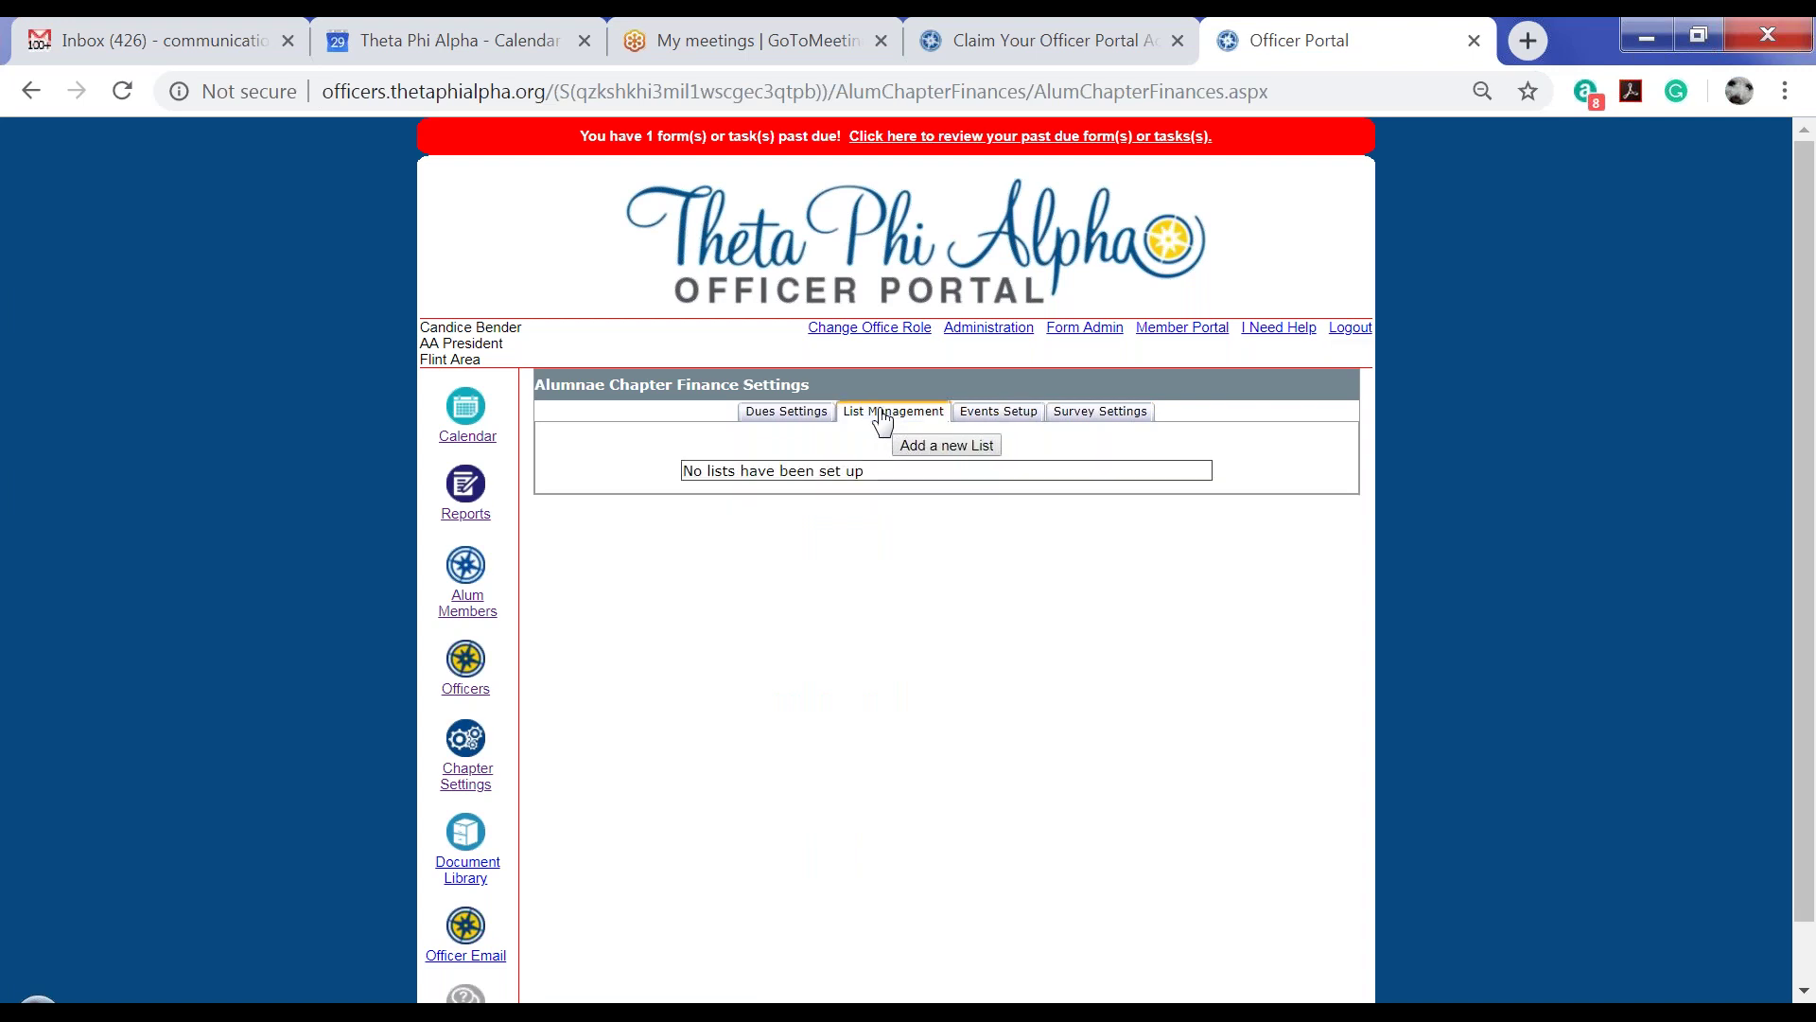
left_click(791, 416)
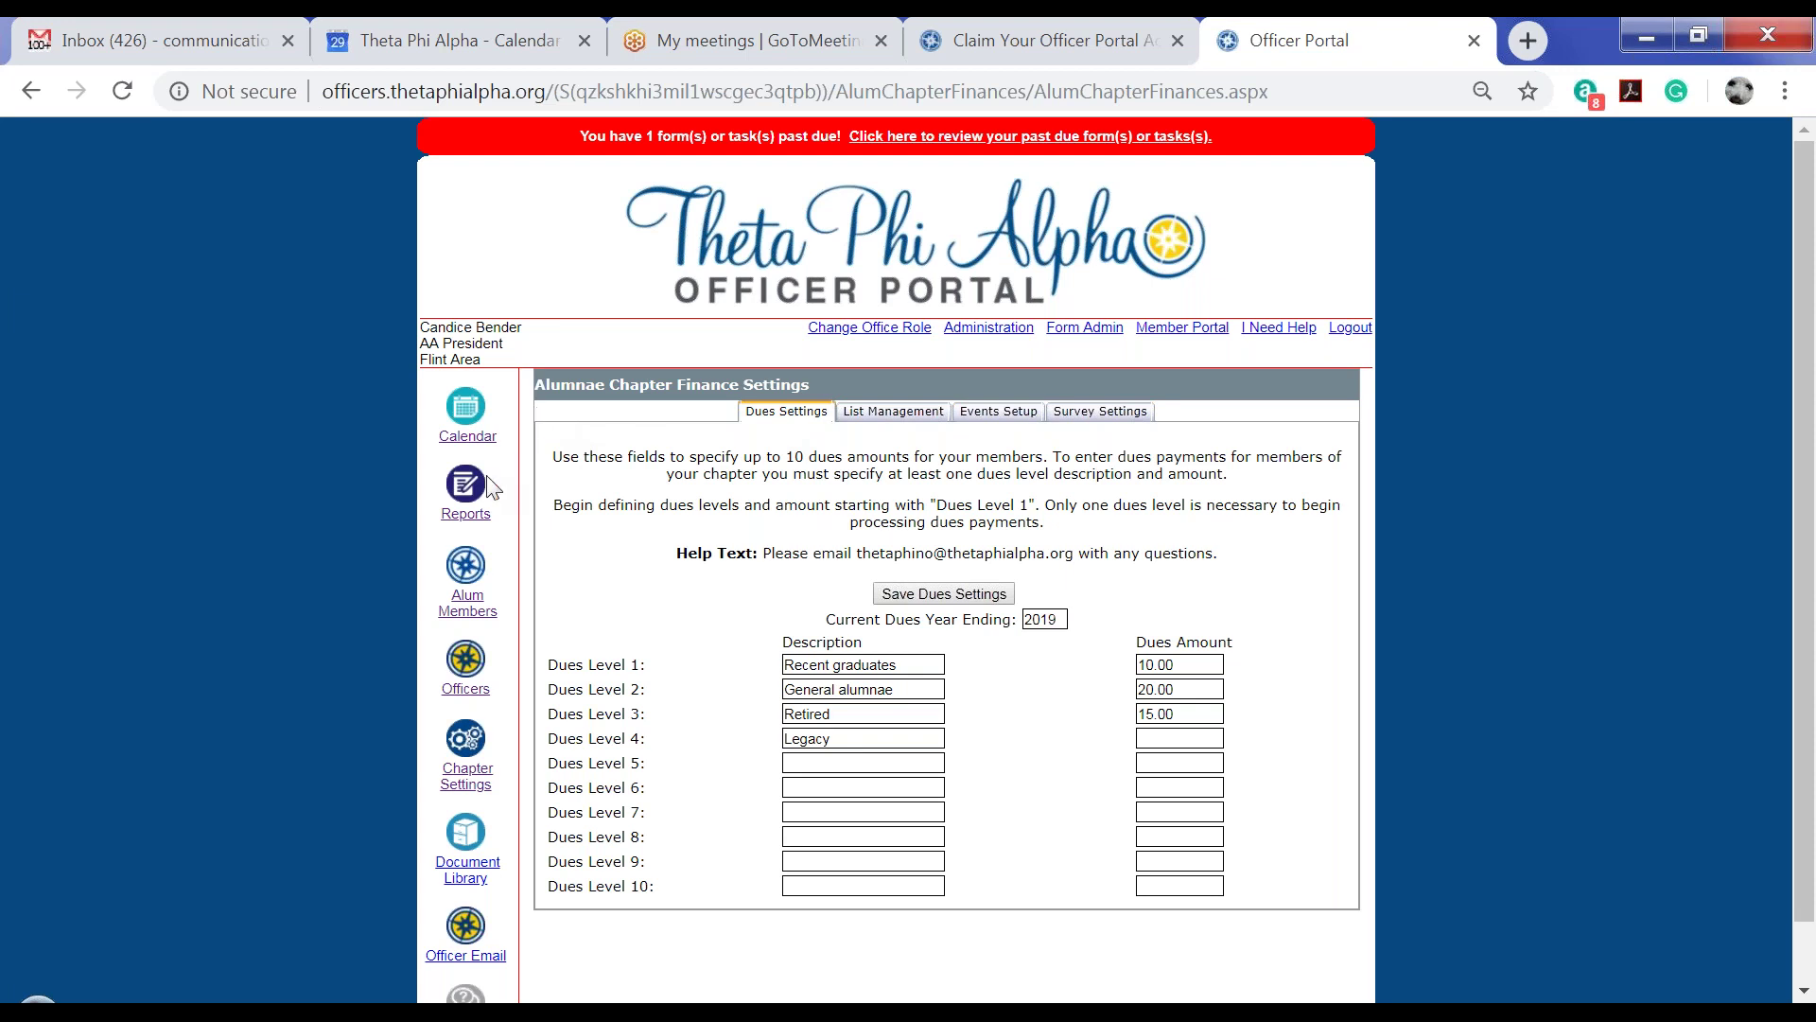
Open My Reports, listing the past-due Compass Report and the Annual Report due 8/15/2019
left_click(463, 496)
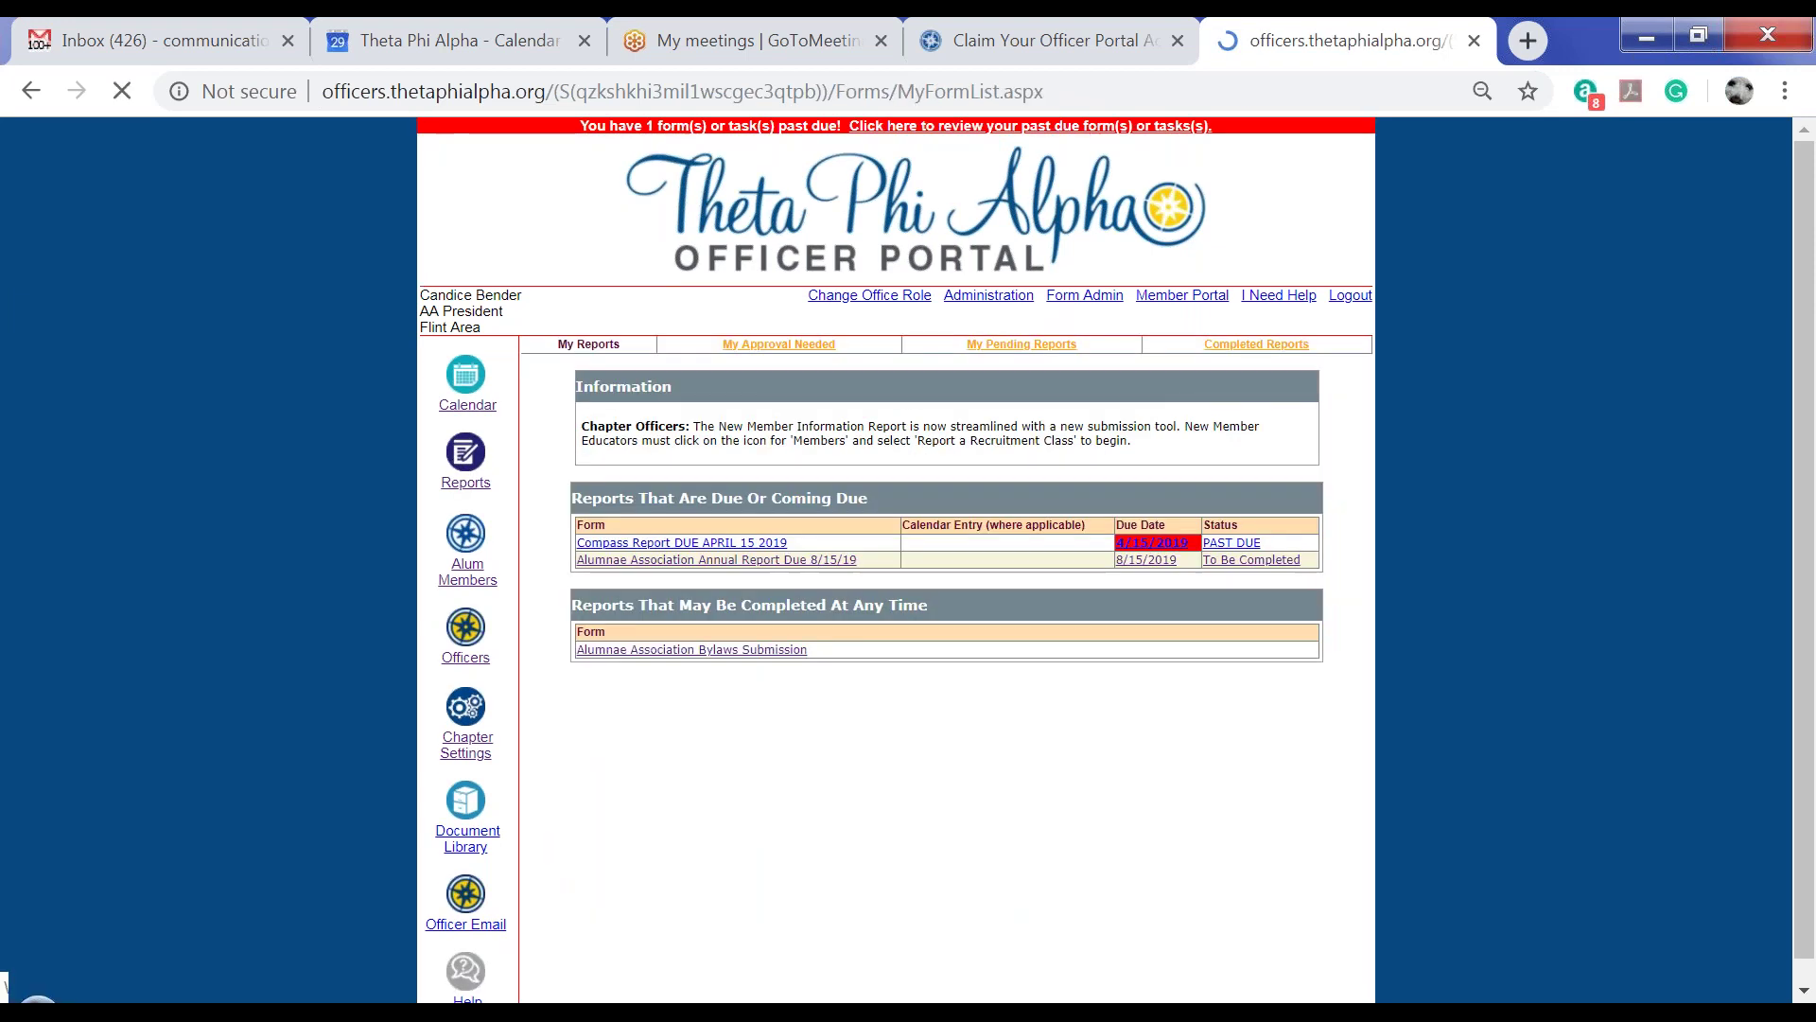